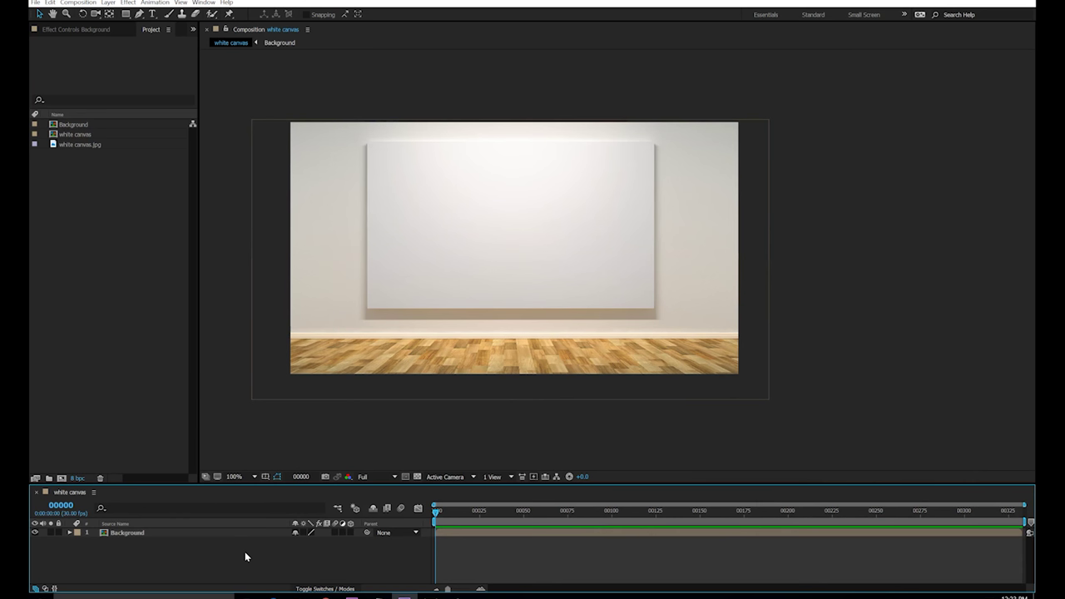
Step: Create a red solid at composition size, 1280 x 720 px, above the Background layer
{"action": "left_click_drag", "start_coordinate": [361, 410], "coordinate": [348, 415]}
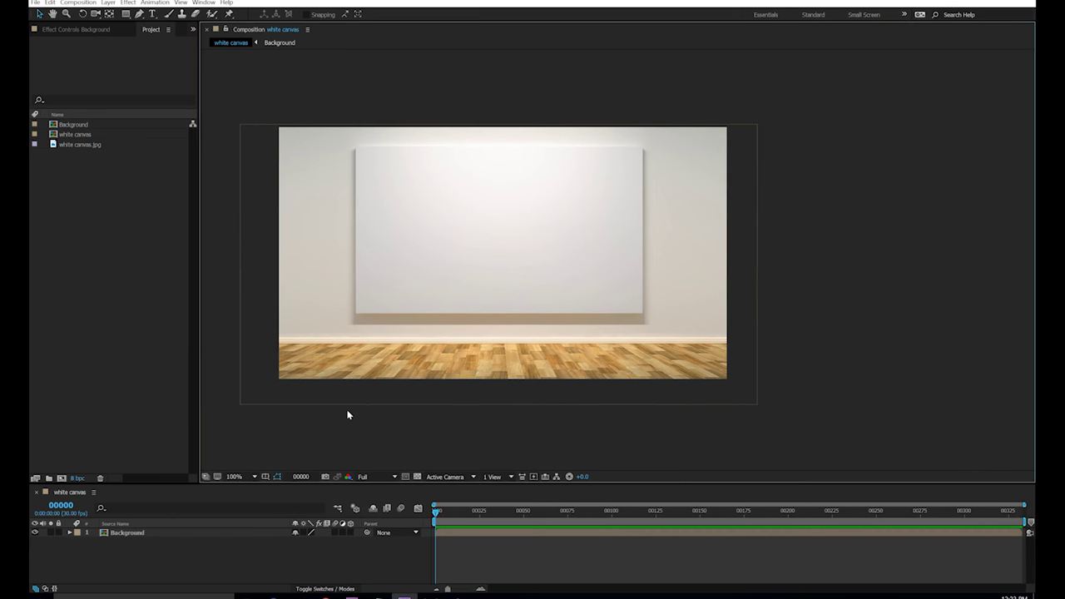
{"action": "key", "text": "ctrl+y"}
{"action": "left_click", "coordinate": [274, 268]}
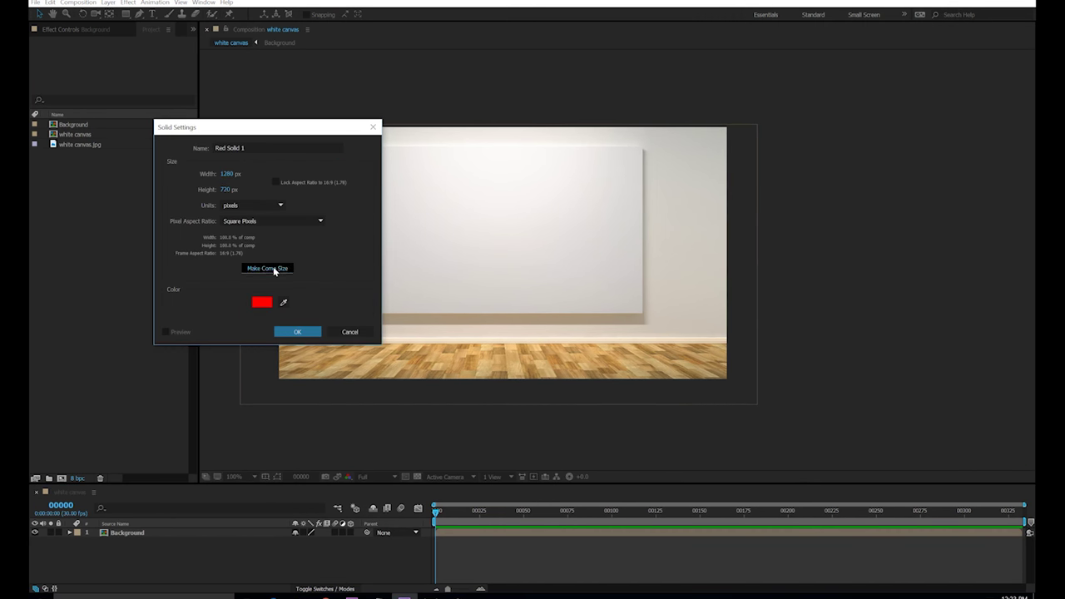
{"action": "left_click", "coordinate": [297, 331]}
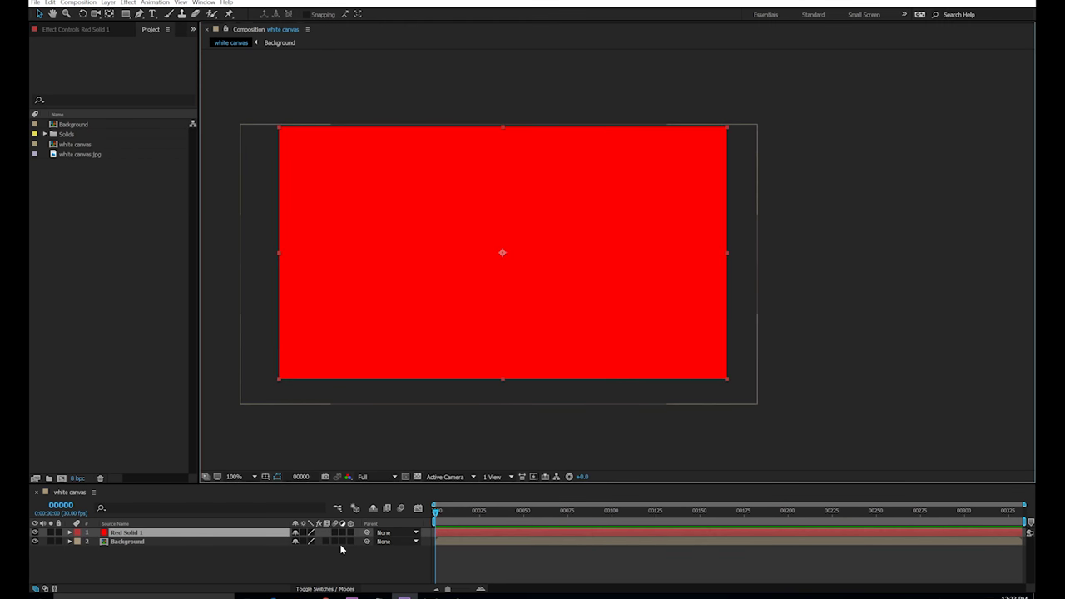
{"action": "key", "text": "p"}
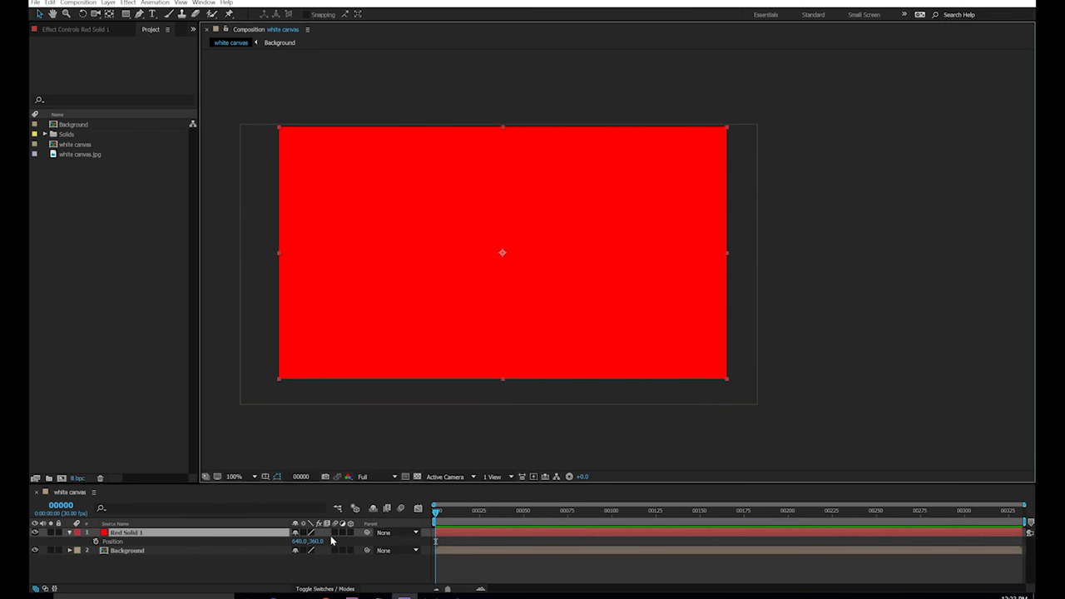
{"action": "key", "text": "p"}
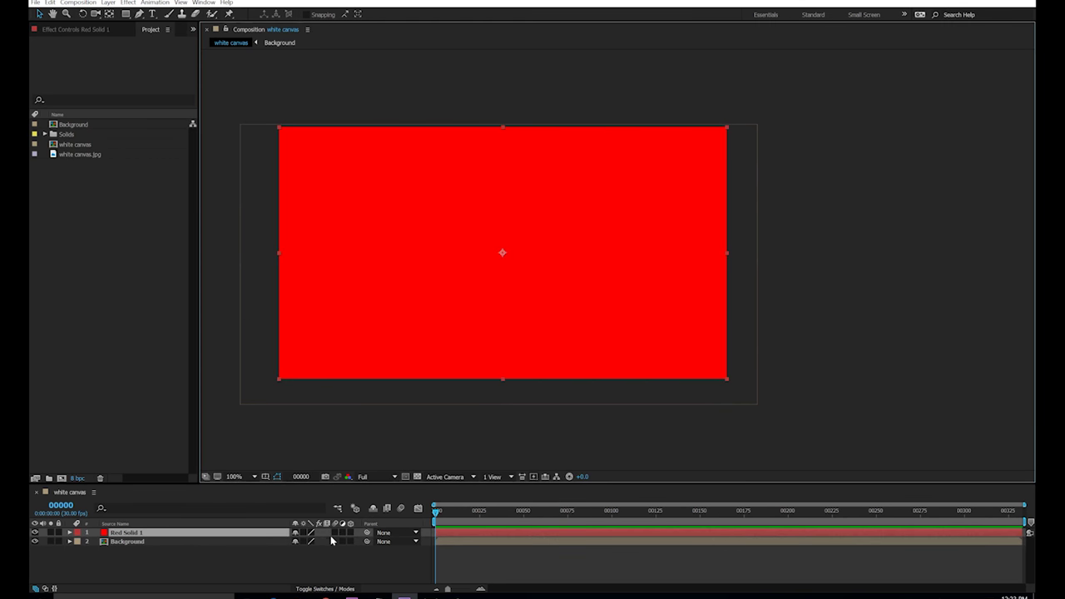
Step: Apply the Paint & Stick effect to the red solid and set its frame location to the frameLocation folder on the Desktop
{"action": "left_click", "coordinate": [130, 3]}
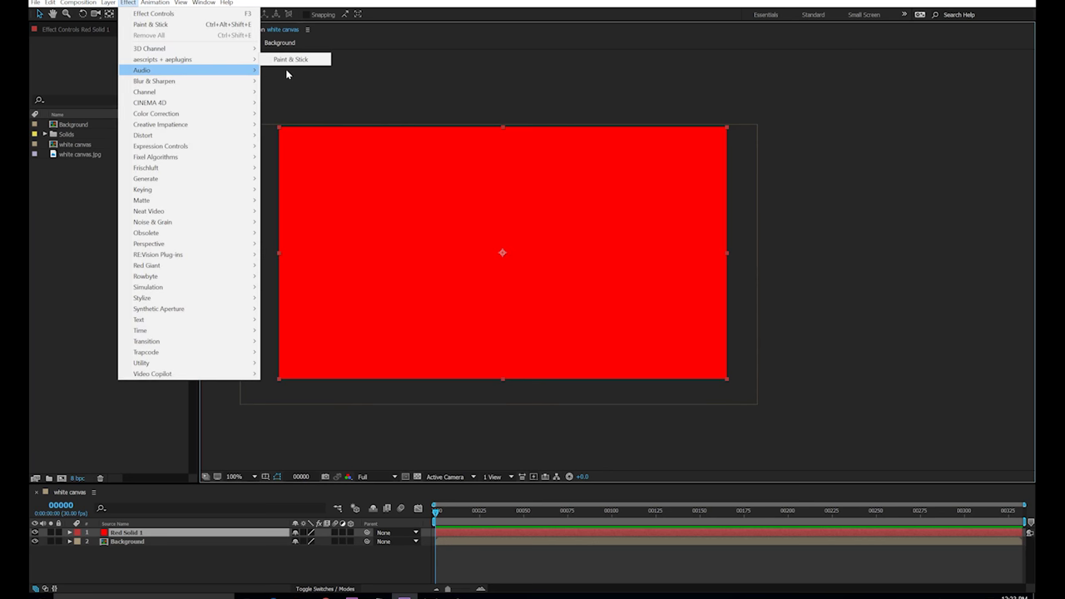
{"action": "left_click", "coordinate": [293, 60]}
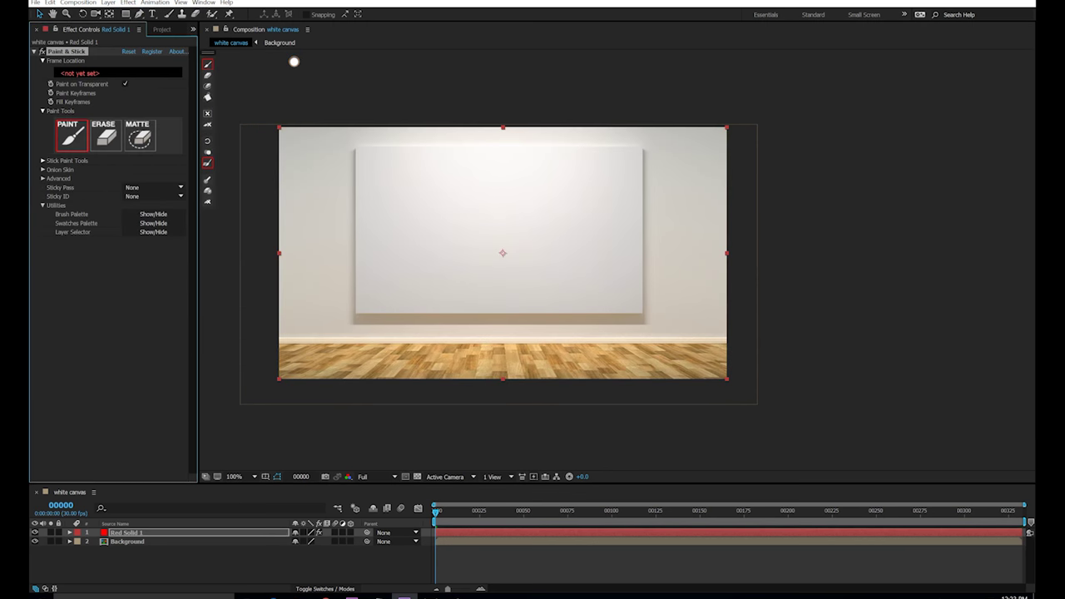
{"action": "left_click", "coordinate": [97, 75]}
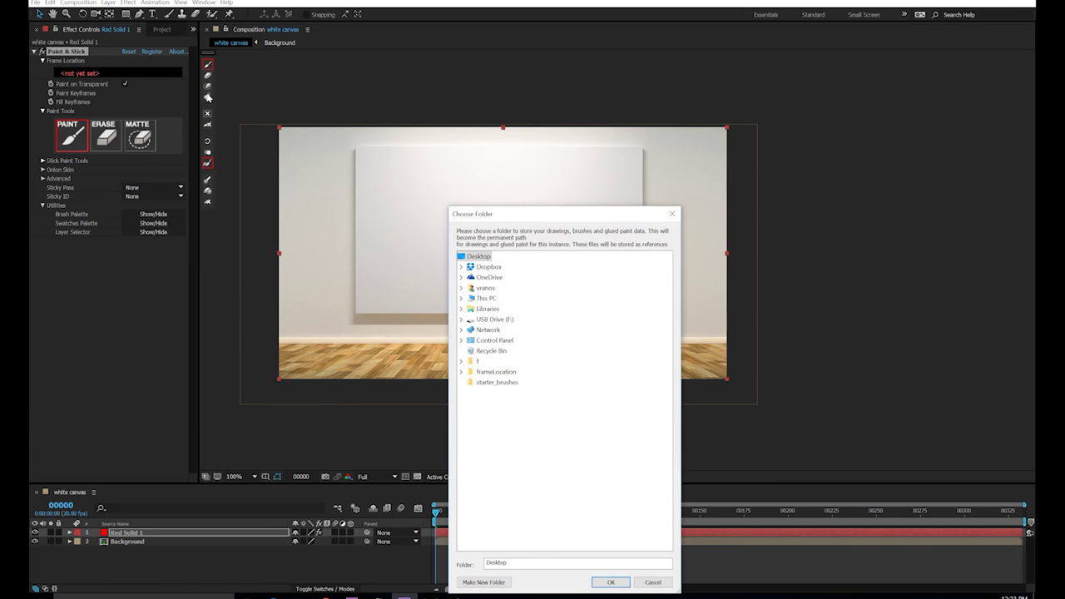
{"action": "double_click", "coordinate": [495, 372]}
{"action": "key", "text": "Return"}
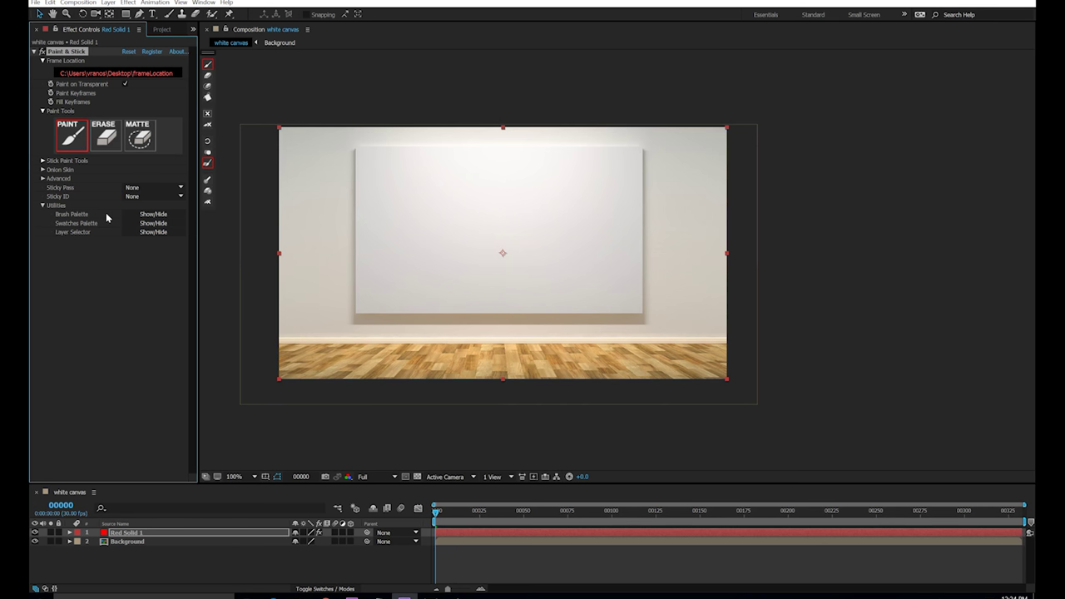
Step: Show the Paint & Stick brush palette and set its brush folder to starter_brushes on the Desktop
{"action": "left_click", "coordinate": [131, 214]}
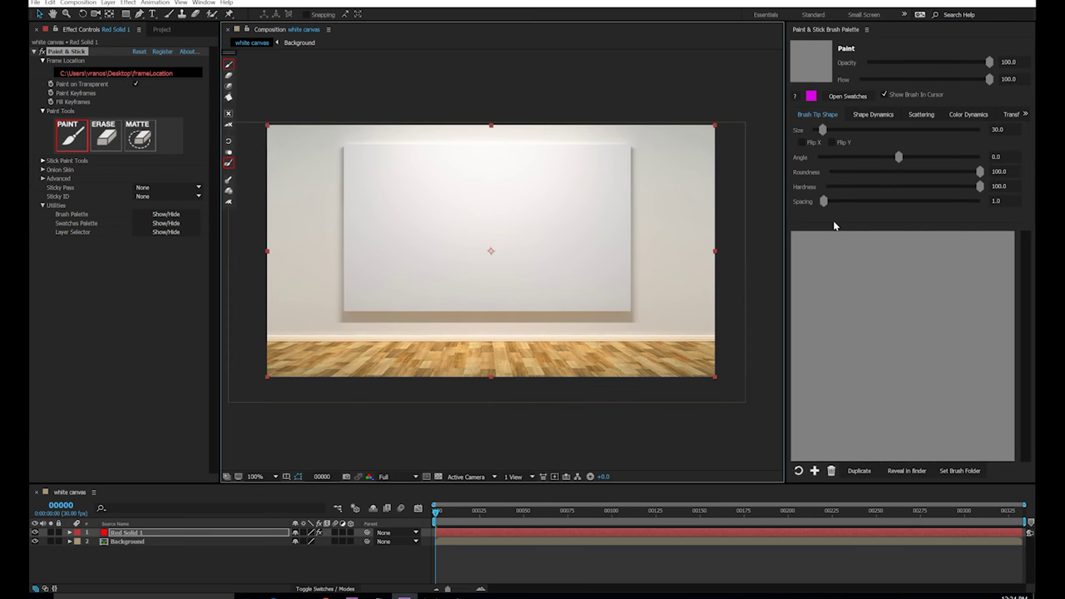
{"action": "left_click", "coordinate": [965, 473]}
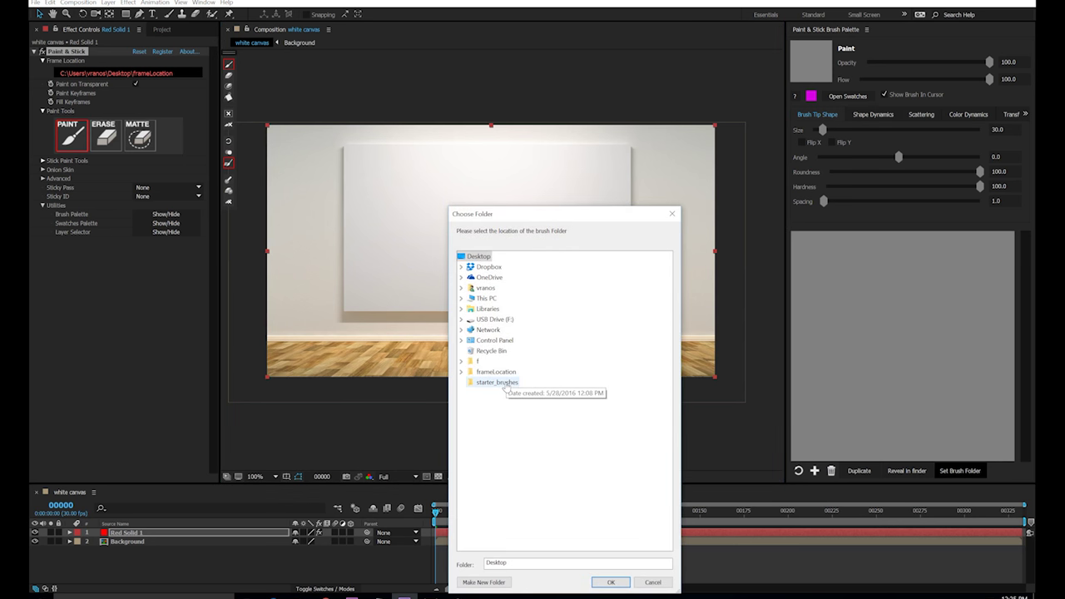
{"action": "left_click", "coordinate": [505, 385]}
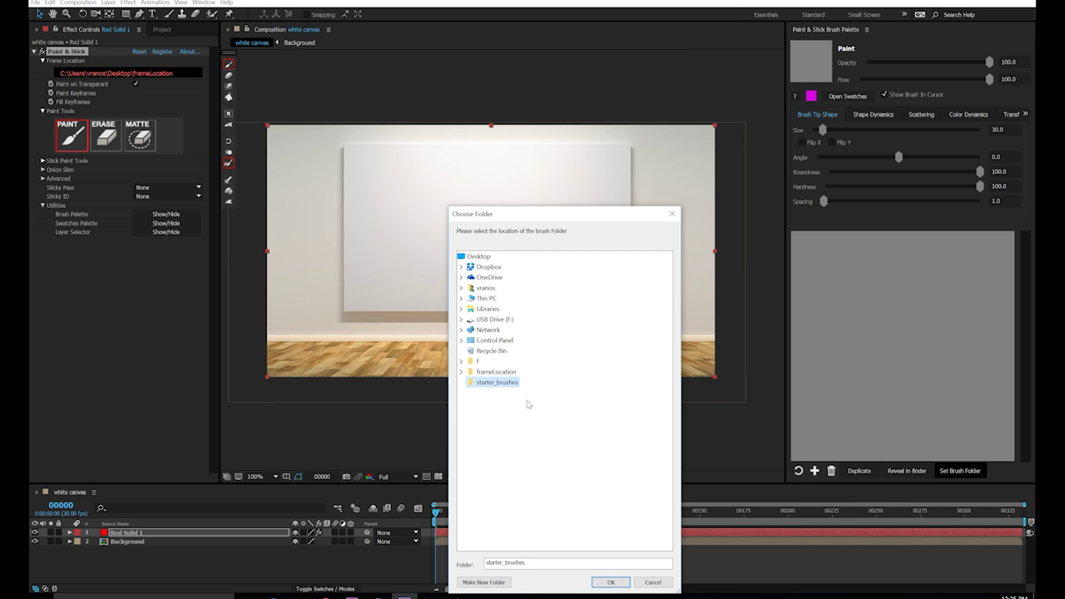
{"action": "left_click", "coordinate": [611, 582]}
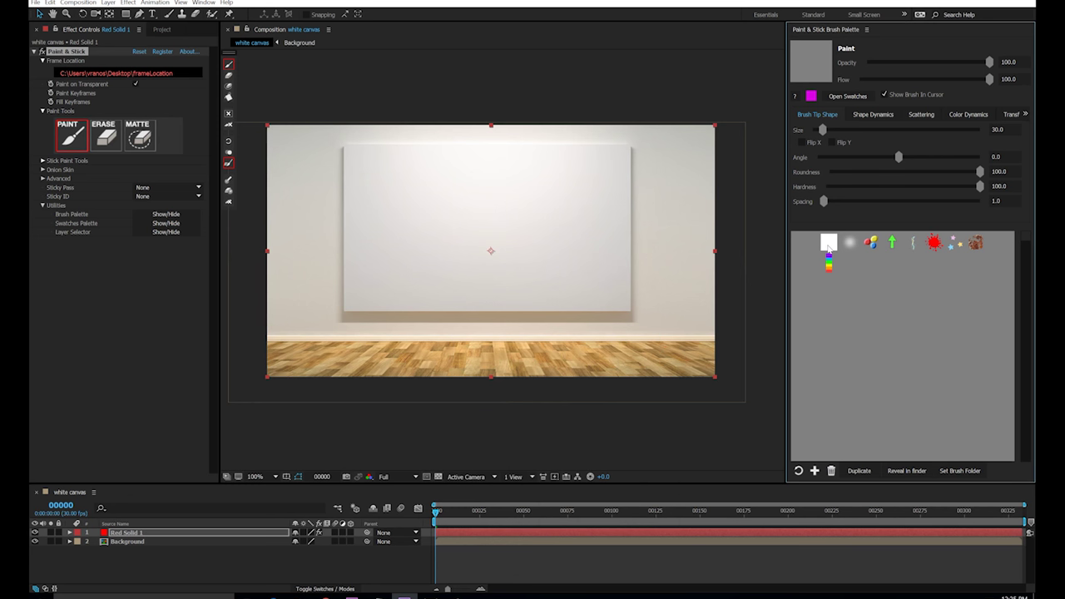
Step: Choose the red, yellow and blue blob brush and set its size to 99
{"action": "left_click", "coordinate": [829, 242]}
{"action": "left_click", "coordinate": [850, 242]}
{"action": "left_click", "coordinate": [870, 242]}
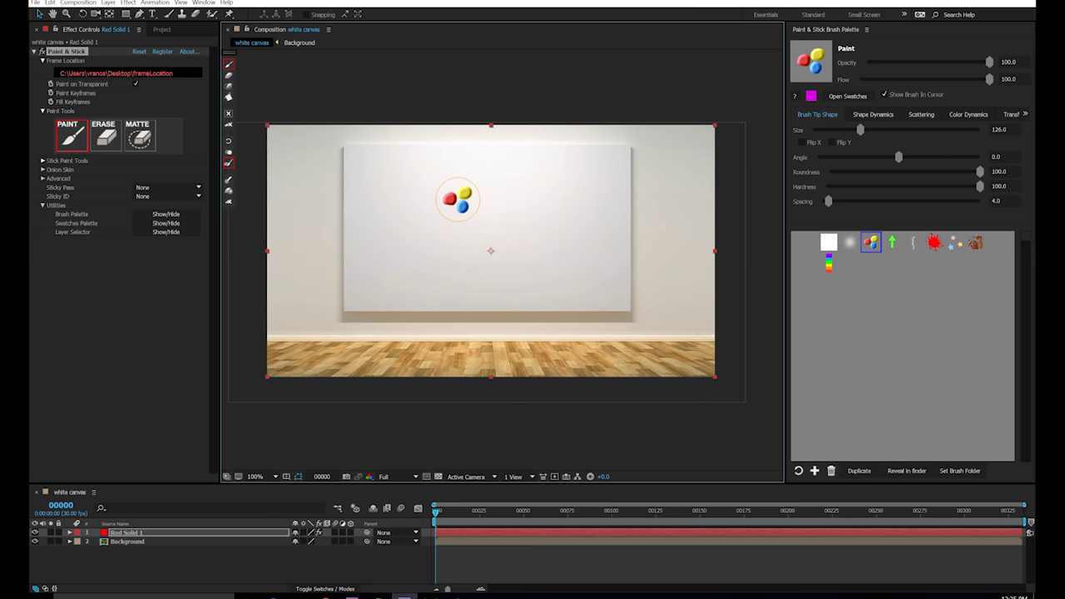
{"action": "left_click_drag", "start_coordinate": [458, 200], "coordinate": [438, 207]}
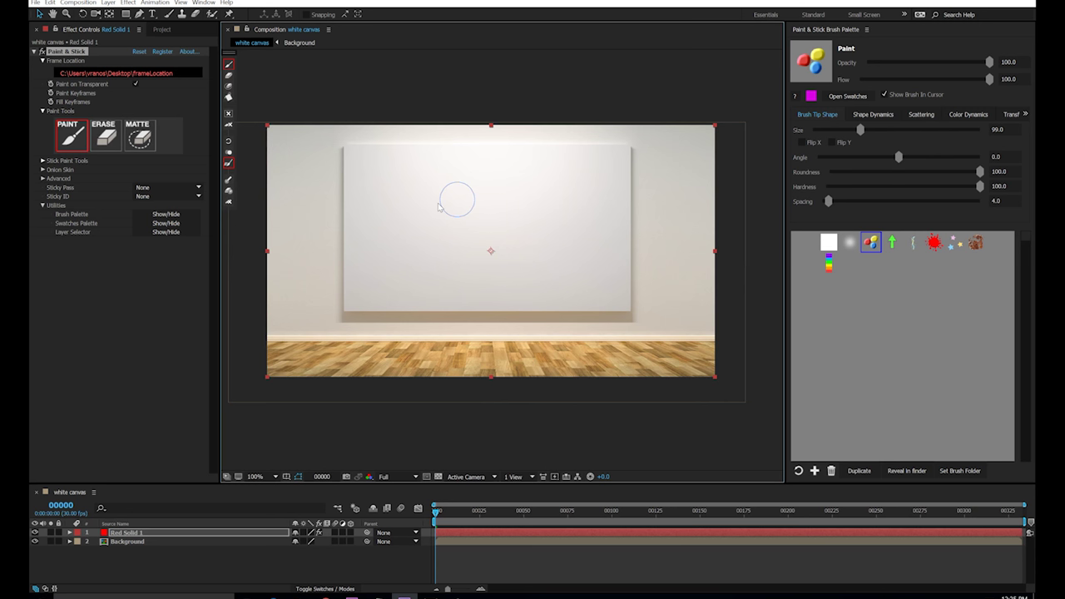
Step: Stamp a semi-transparent blob on the upper part of the white canvas and a fully opaque one beside it
{"action": "left_click_drag", "start_coordinate": [439, 207], "coordinate": [364, 203]}
{"action": "left_click", "coordinate": [454, 193]}
{"action": "left_click_drag", "start_coordinate": [485, 193], "coordinate": [651, 212]}
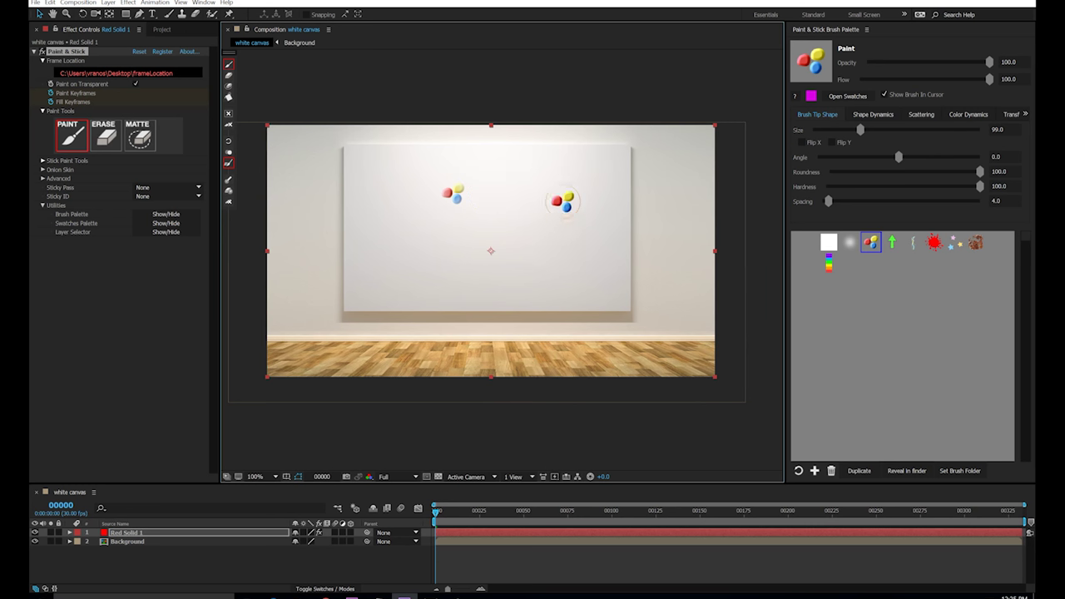
{"action": "left_click", "coordinate": [494, 195]}
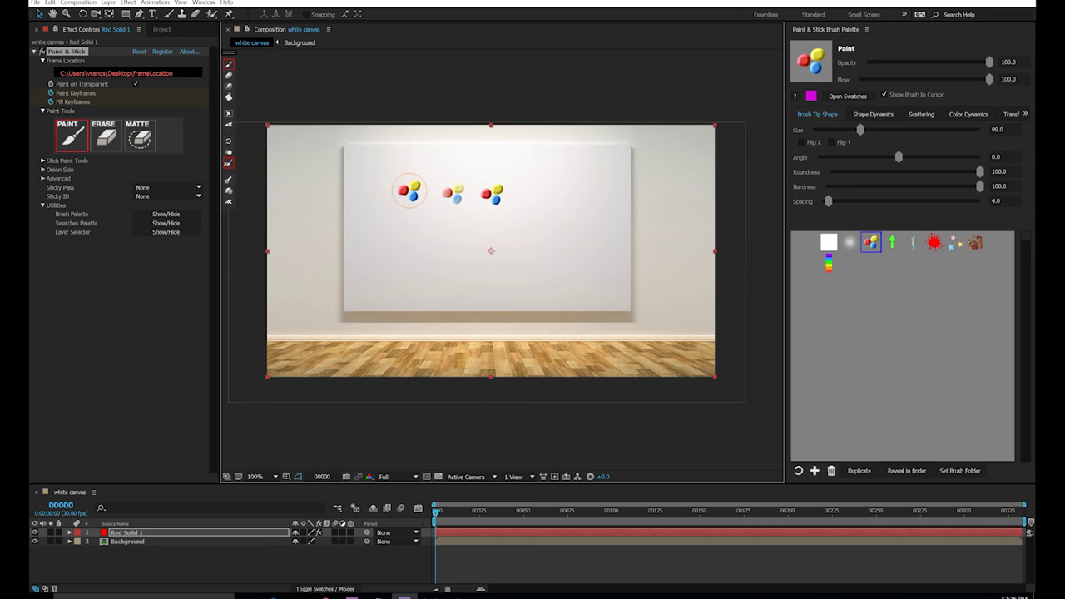
{"action": "left_click", "coordinate": [410, 191]}
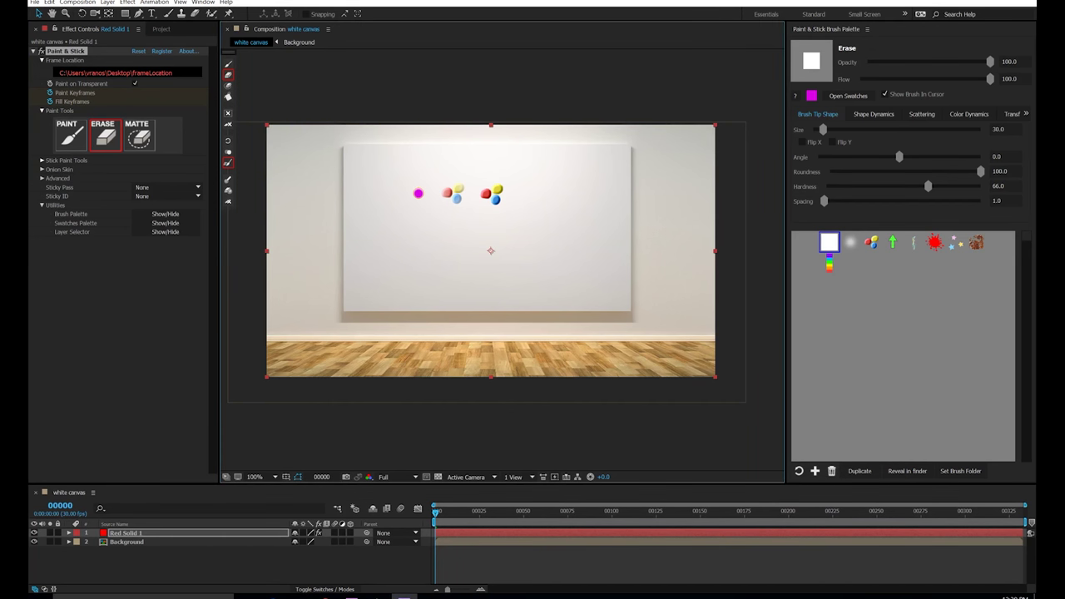
Step: Place chair.jpg over the lower right part of the room scene and scale it to 16%
{"action": "key", "text": "m"}
{"action": "key", "text": "ctrl+0"}
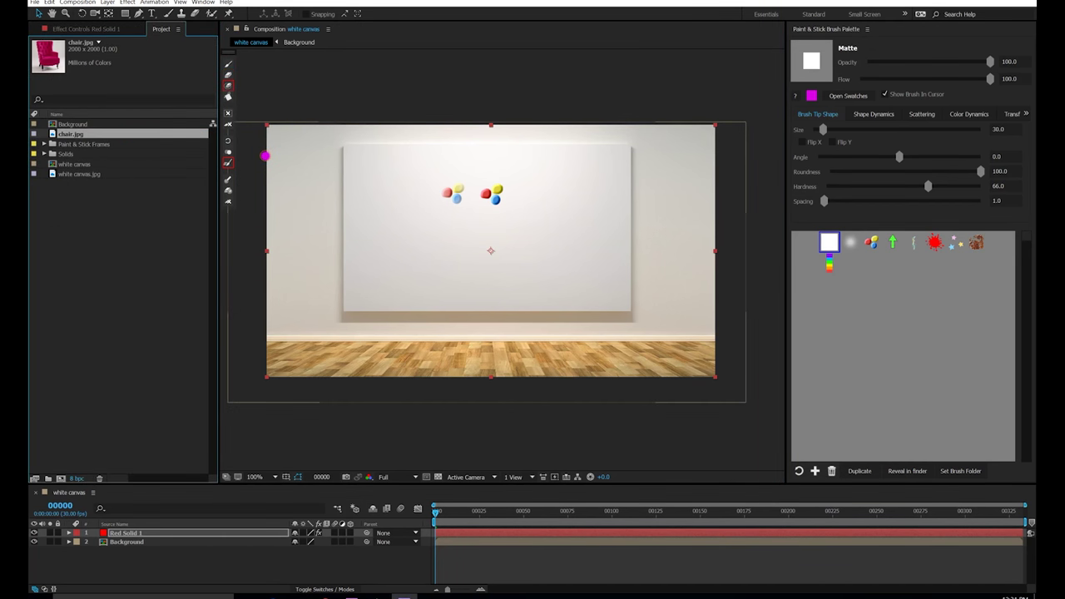
{"action": "left_click_drag", "start_coordinate": [77, 136], "coordinate": [563, 318]}
{"action": "key", "text": "s"}
{"action": "left_click_drag", "start_coordinate": [315, 541], "coordinate": [270, 542]}
{"action": "left_click", "coordinate": [233, 574]}
Step: Pre-compose the chair layer as chair.jpg Comp 1, moving all attributes into the new composition
{"action": "left_click", "coordinate": [151, 537]}
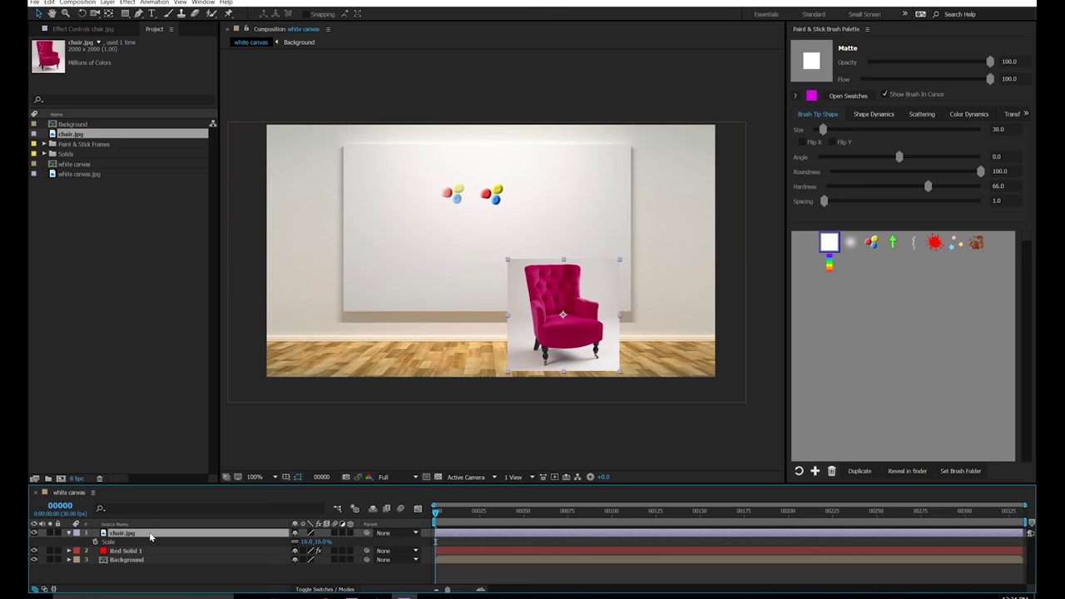
{"action": "key", "text": "ctrl+shift+c"}
{"action": "left_click", "coordinate": [510, 283]}
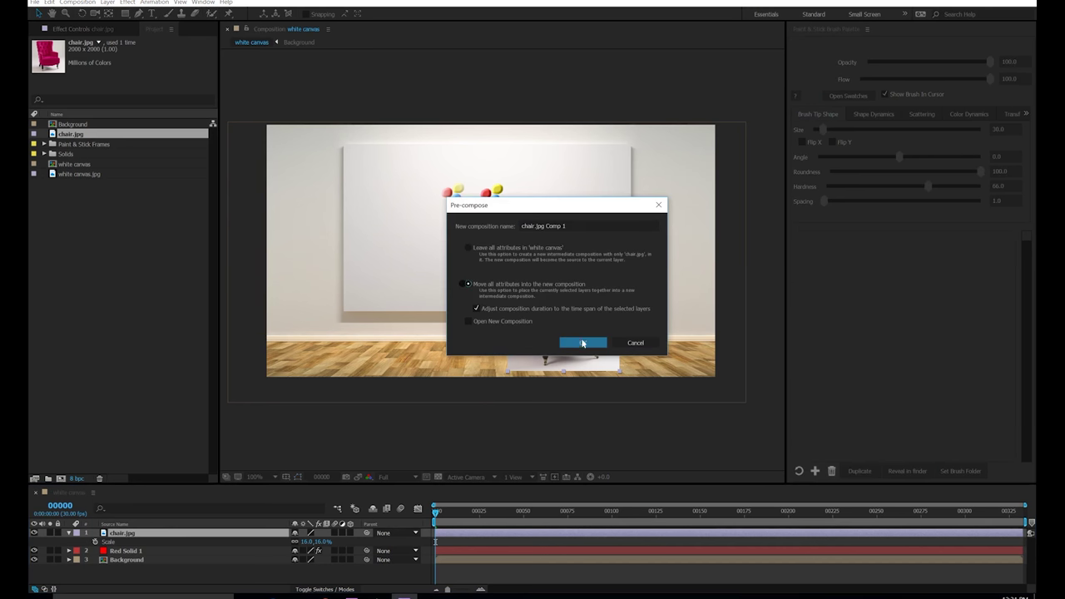
{"action": "left_click", "coordinate": [581, 338]}
Step: Apply the Paint & Stick effect to chair.jpg Comp 1 and turn off Paint on Transparent
{"action": "left_click", "coordinate": [126, 2]}
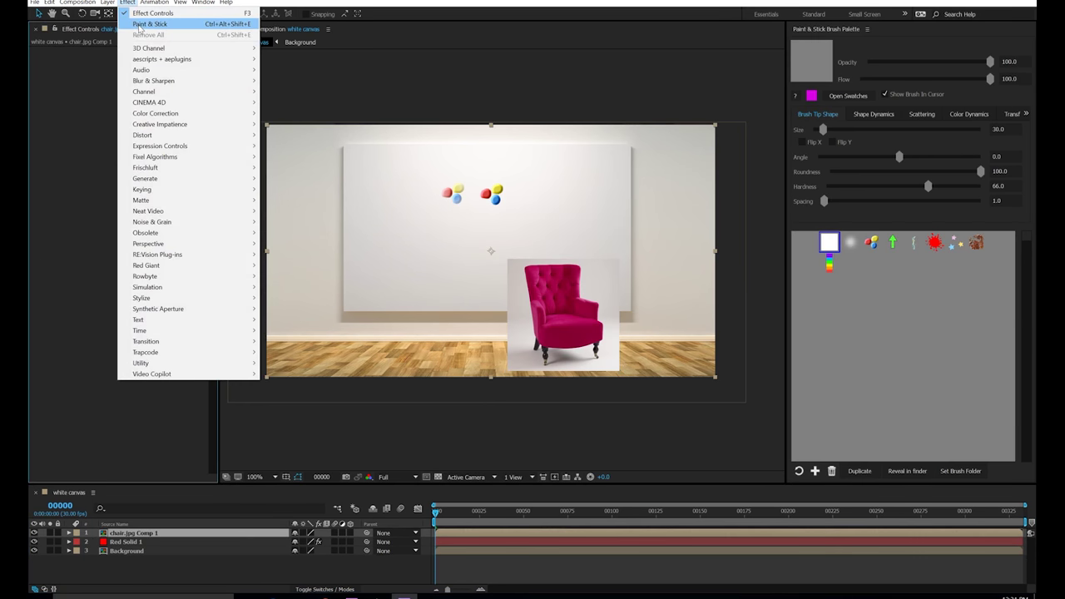
{"action": "left_click", "coordinate": [140, 25]}
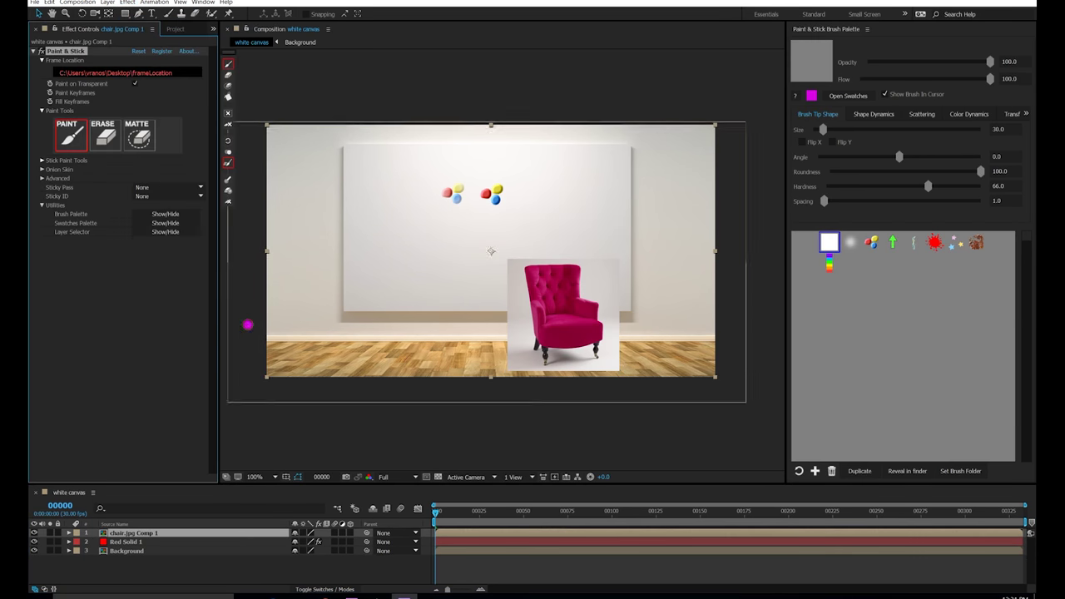
{"action": "left_click", "coordinate": [136, 85]}
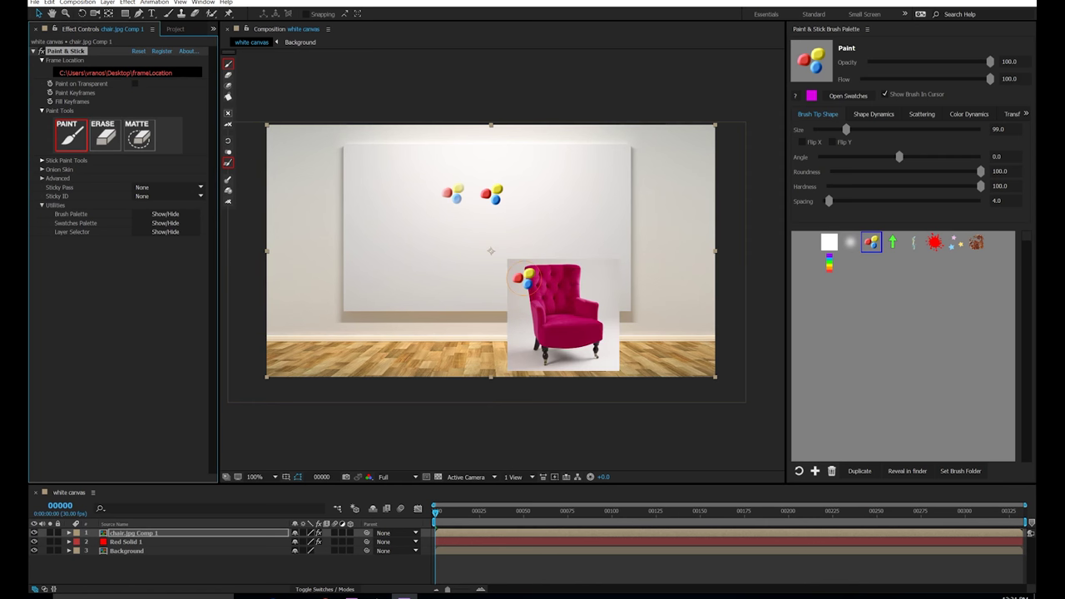
Step: Paint a wavy stroke across the chair with the three-colour blob brush and erase a section of it near the left arm
{"action": "scroll", "coordinate": [525, 282], "scroll_direction": "up", "scroll_amount": 1}
{"action": "left_click_drag", "start_coordinate": [540, 287], "coordinate": [500, 217]}
{"action": "left_click_drag", "start_coordinate": [503, 303], "coordinate": [657, 237]}
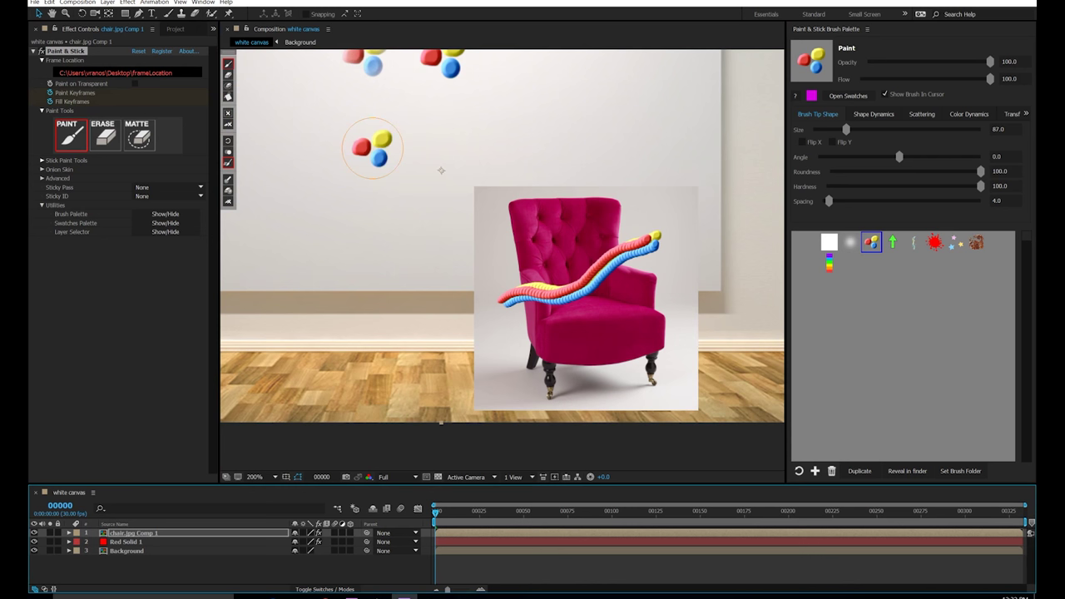
{"action": "key", "text": "e"}
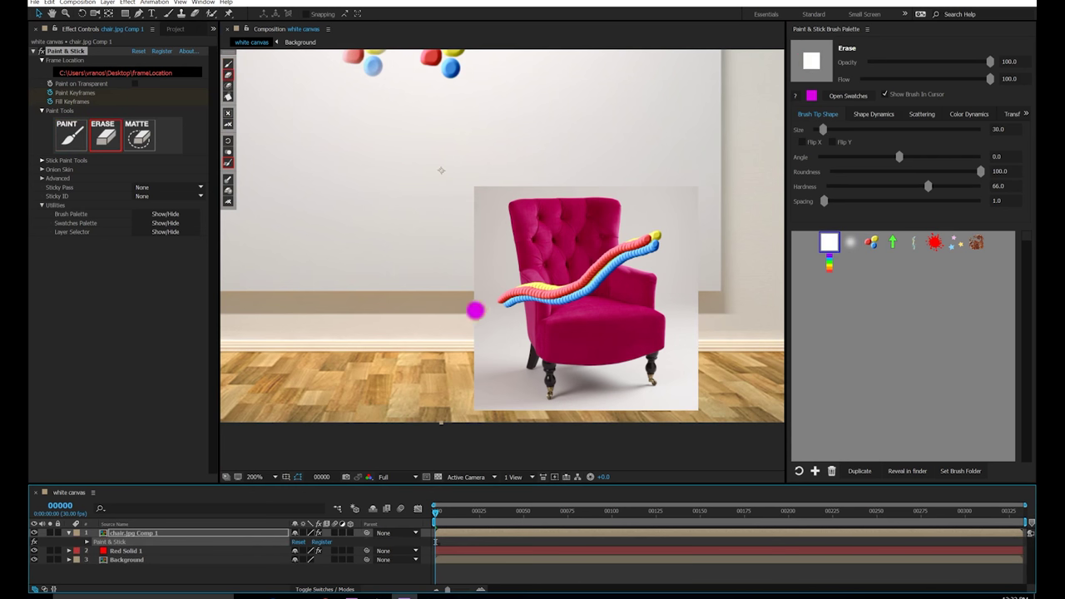
{"action": "mouse_move", "coordinate": [506, 304]}
{"action": "left_mouse_down"}
{"action": "mouse_move", "coordinate": [517, 316]}
{"action": "mouse_move", "coordinate": [530, 266]}
{"action": "mouse_move", "coordinate": [528, 155]}
{"action": "left_mouse_up"}
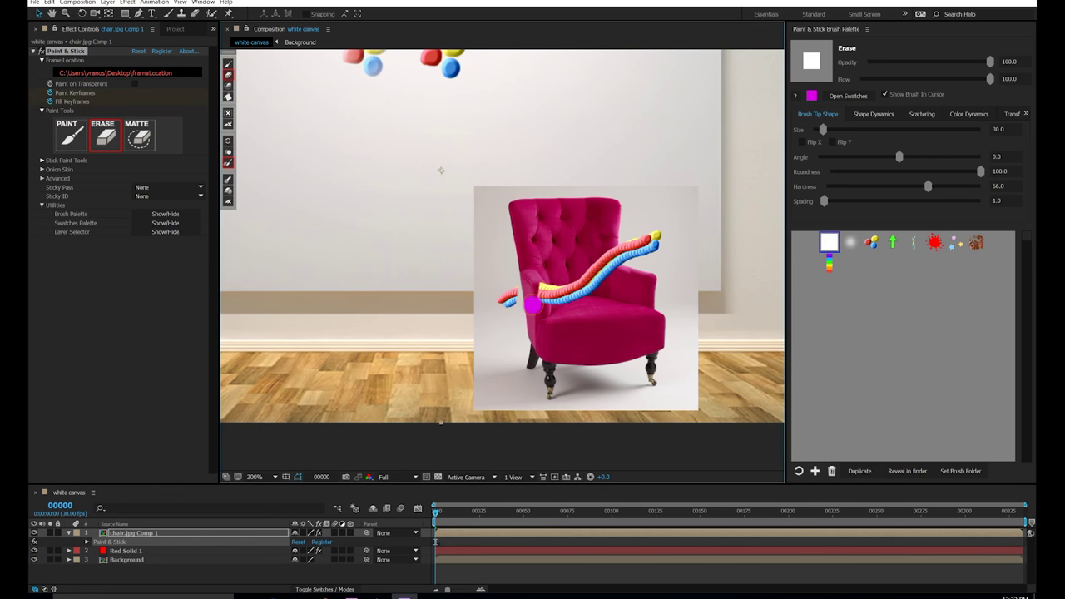
Step: Use the Matte tool to remove backdrop beside the chair's left arm and a section of the painted stroke near the right arm
{"action": "left_click", "coordinate": [229, 86]}
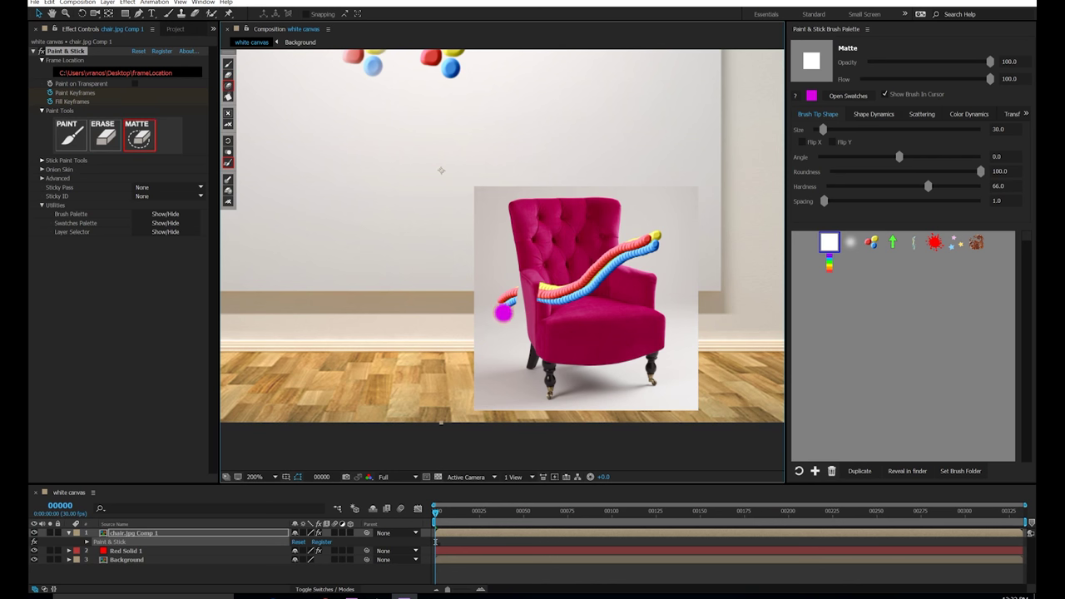
{"action": "mouse_move", "coordinate": [503, 313]}
{"action": "left_mouse_down"}
{"action": "mouse_move", "coordinate": [512, 288]}
{"action": "mouse_move", "coordinate": [499, 212]}
{"action": "mouse_move", "coordinate": [490, 280]}
{"action": "mouse_move", "coordinate": [466, 332]}
{"action": "left_mouse_up"}
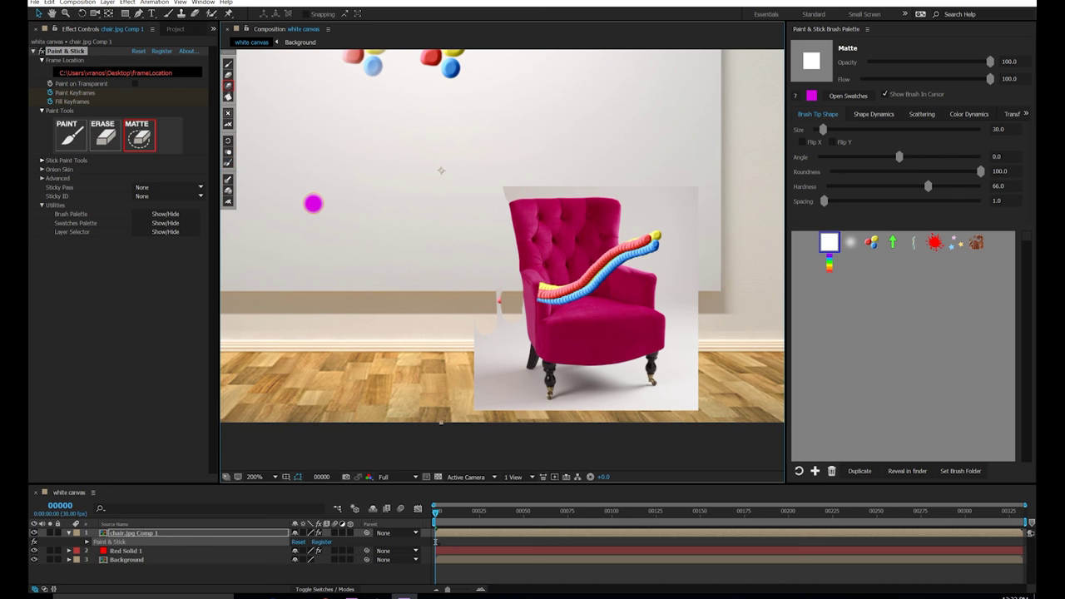
{"action": "left_click", "coordinate": [229, 164]}
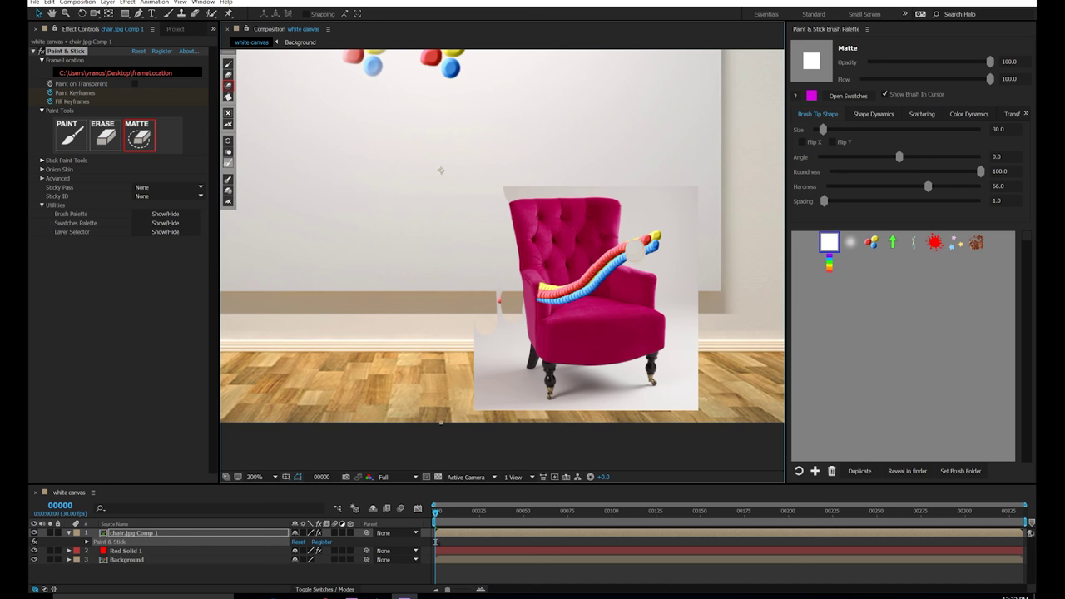
{"action": "left_click_drag", "start_coordinate": [634, 247], "coordinate": [623, 248]}
Step: Matte out the photo backdrop above the chair's back and along its left side down to the floor
{"action": "left_click_drag", "start_coordinate": [613, 184], "coordinate": [508, 193]}
{"action": "mouse_move", "coordinate": [536, 398]}
{"action": "left_mouse_down"}
{"action": "mouse_move", "coordinate": [504, 333]}
{"action": "mouse_move", "coordinate": [496, 283]}
{"action": "mouse_move", "coordinate": [496, 382]}
{"action": "mouse_move", "coordinate": [473, 317]}
{"action": "left_mouse_up"}
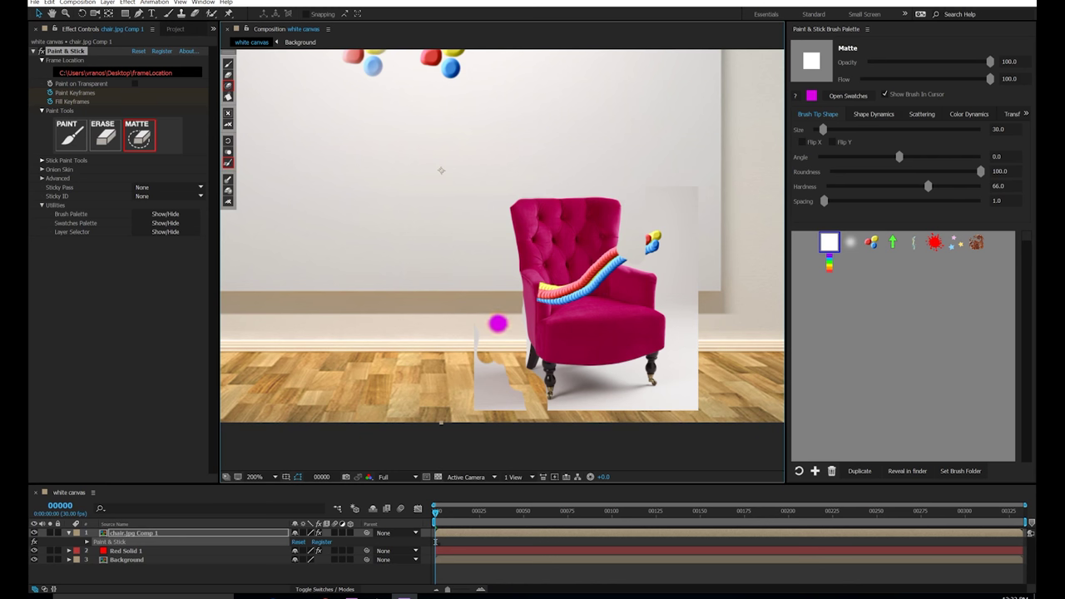
{"action": "mouse_move", "coordinate": [497, 297]}
{"action": "left_mouse_down"}
{"action": "mouse_move", "coordinate": [491, 342]}
{"action": "mouse_move", "coordinate": [477, 321]}
{"action": "mouse_move", "coordinate": [482, 385]}
{"action": "mouse_move", "coordinate": [458, 371]}
{"action": "left_mouse_up"}
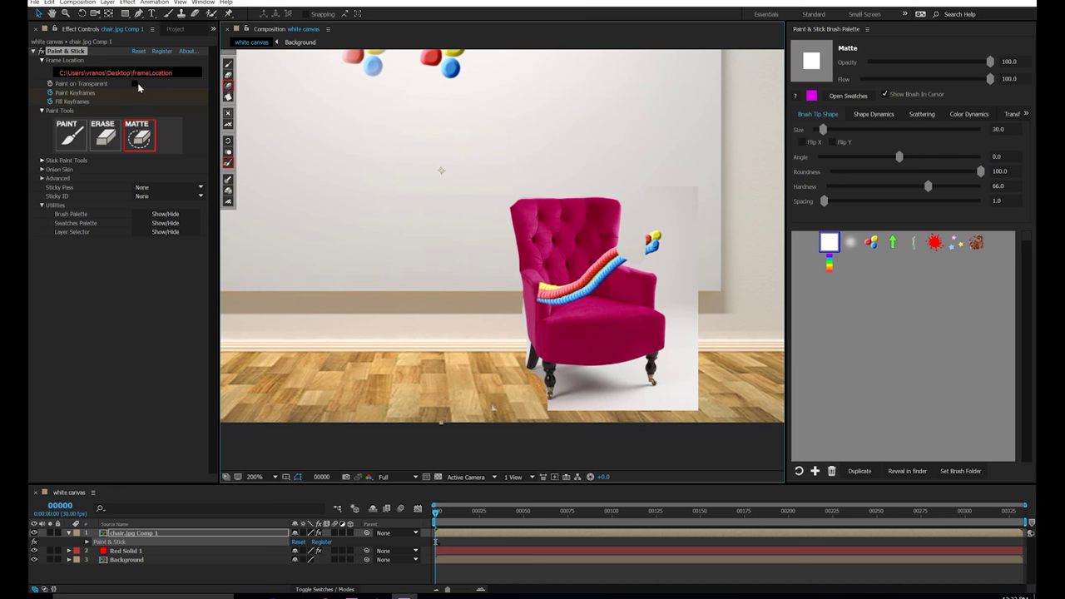
Step: Erase the left end of the painted stroke and run the eraser diagonally from the chair seat across the wall
{"action": "left_click", "coordinate": [230, 76]}
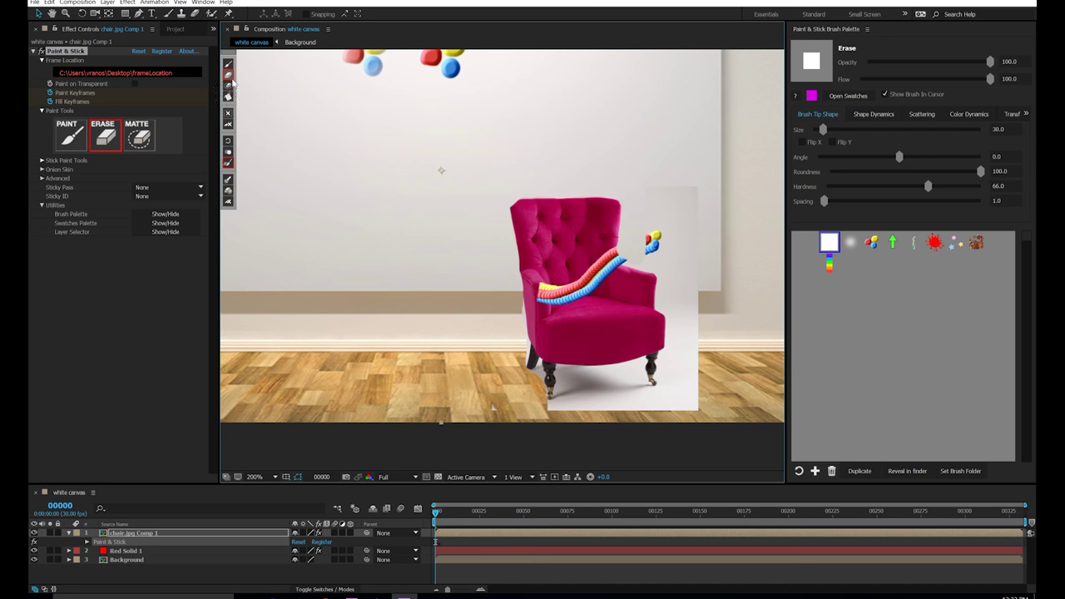
{"action": "left_click_drag", "start_coordinate": [547, 309], "coordinate": [541, 265]}
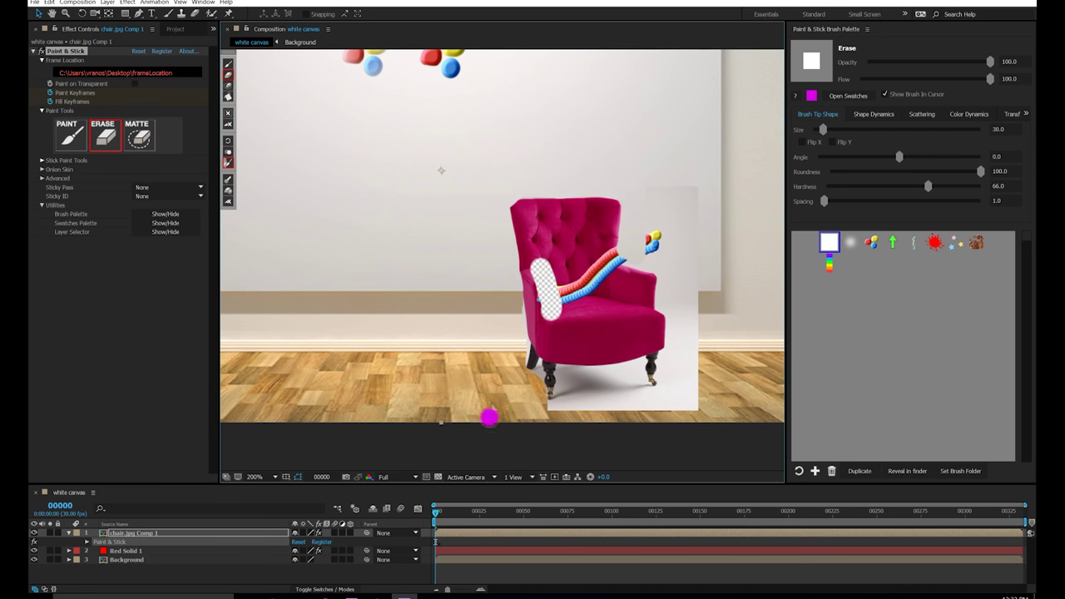
{"action": "key", "text": "ctrl+z"}
{"action": "left_click_drag", "start_coordinate": [552, 342], "coordinate": [450, 290]}
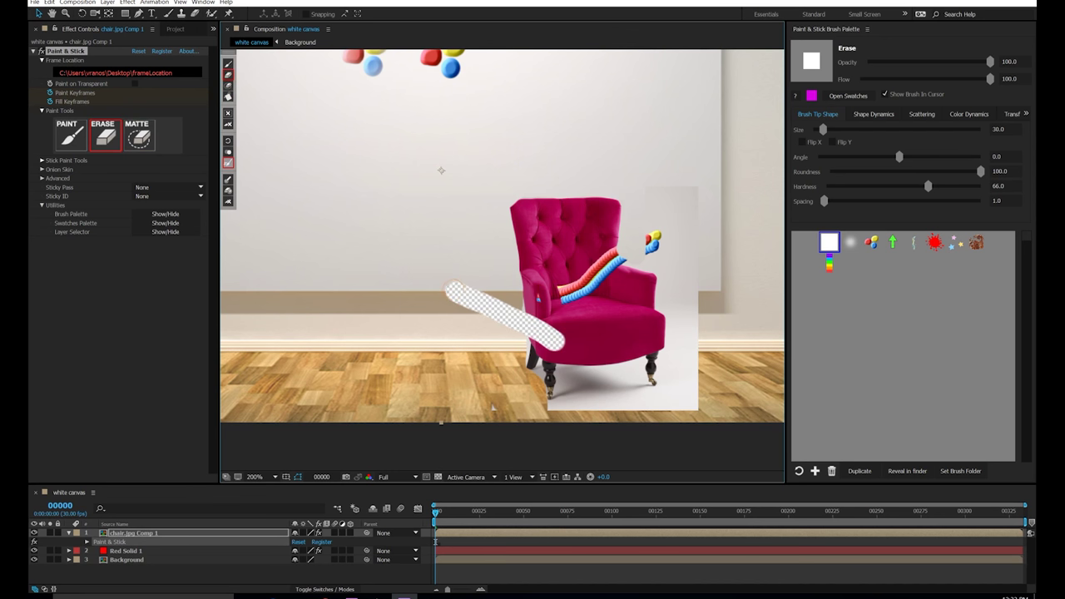
Step: Undo the diagonal eraser stroke and erase upward from the floor across the wall beside the chair
{"action": "key", "text": "ctrl+z"}
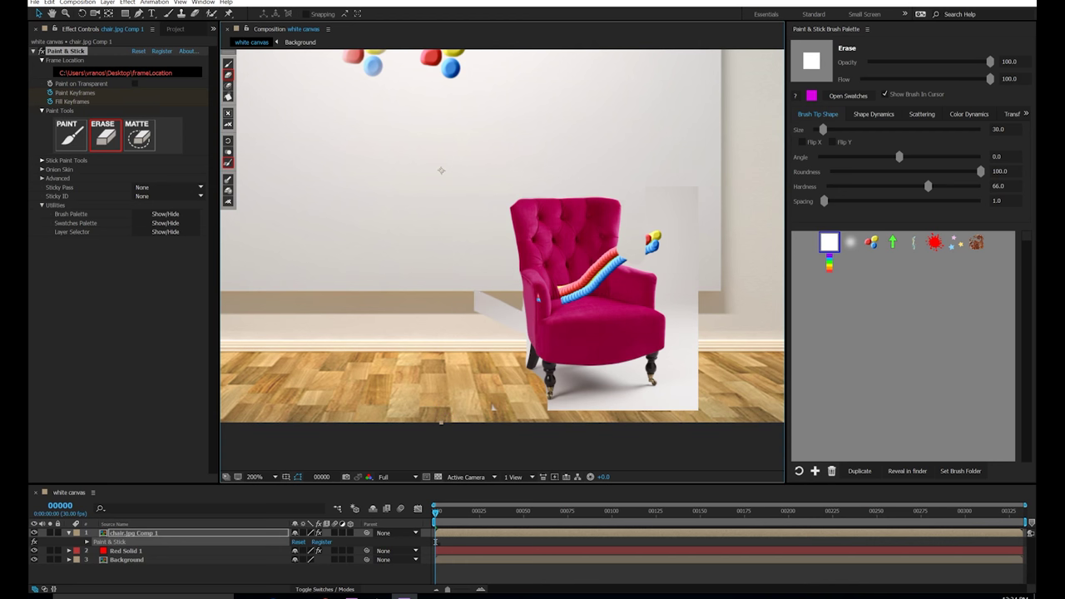
{"action": "mouse_move", "coordinate": [492, 408]}
{"action": "left_mouse_down"}
{"action": "mouse_move", "coordinate": [478, 283]}
{"action": "mouse_move", "coordinate": [512, 179]}
{"action": "mouse_move", "coordinate": [470, 188]}
{"action": "mouse_move", "coordinate": [466, 250]}
{"action": "left_mouse_up"}
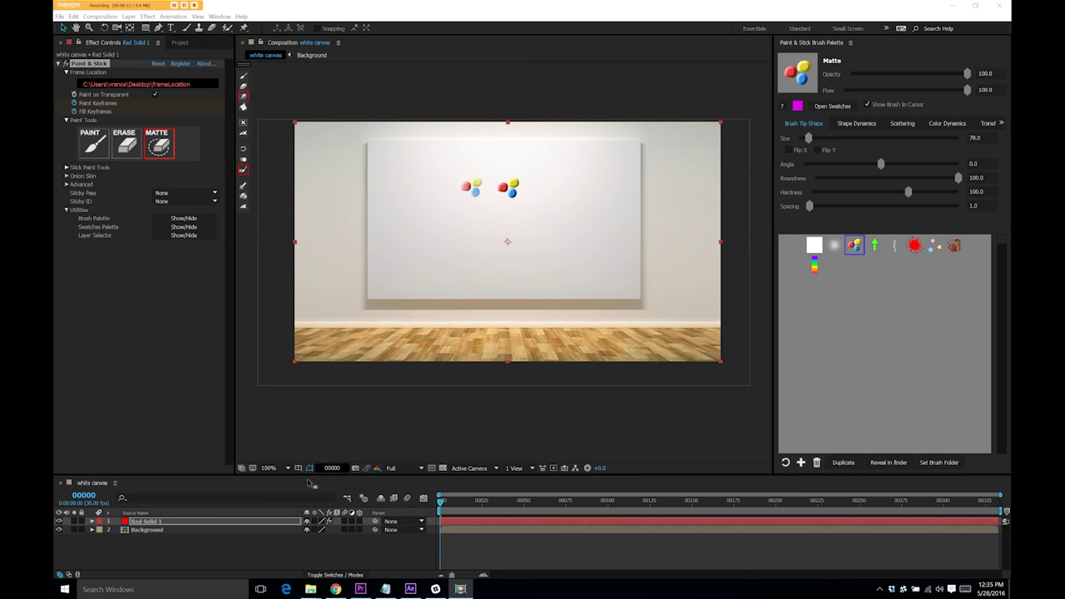
Step: Reveal the Red Solid 1 layer's keyframes and delete its Paint keyframe at frame 0
{"action": "left_click", "coordinate": [167, 522]}
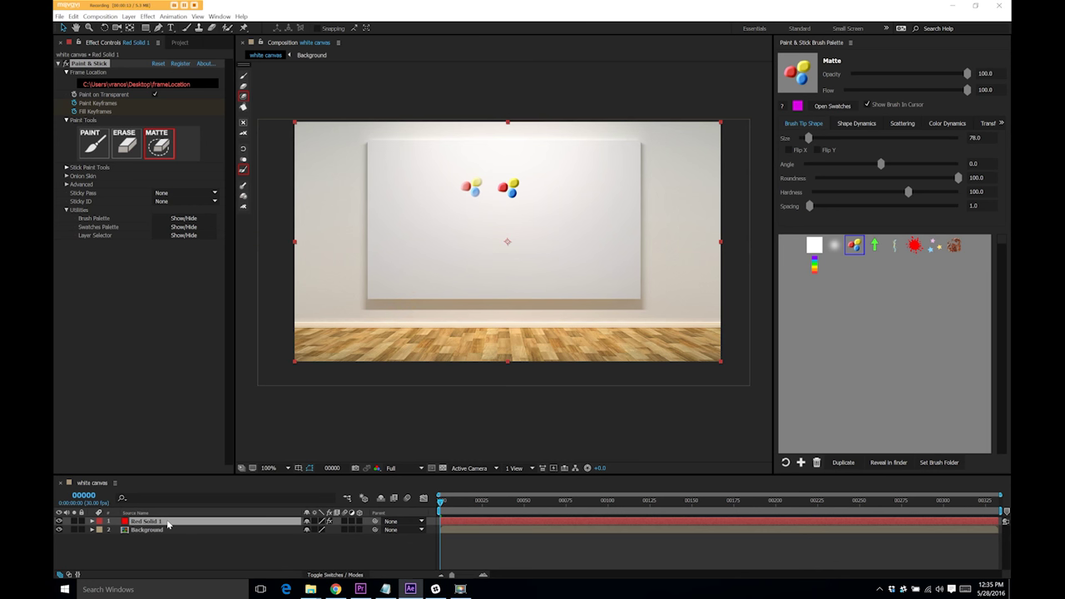
{"action": "key", "text": "u"}
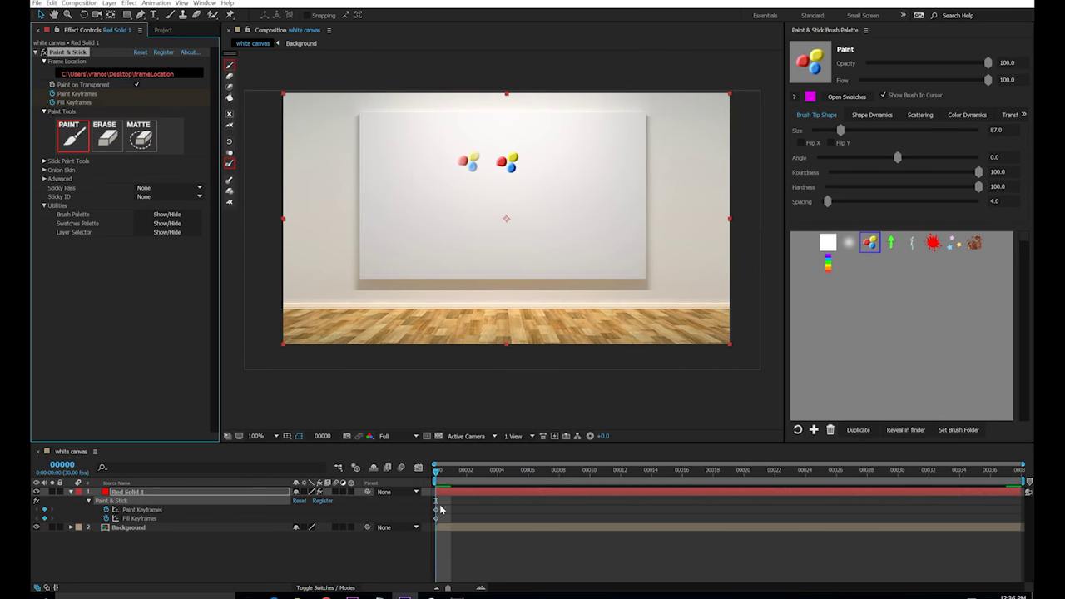
{"action": "left_click_drag", "start_coordinate": [443, 504], "coordinate": [432, 519]}
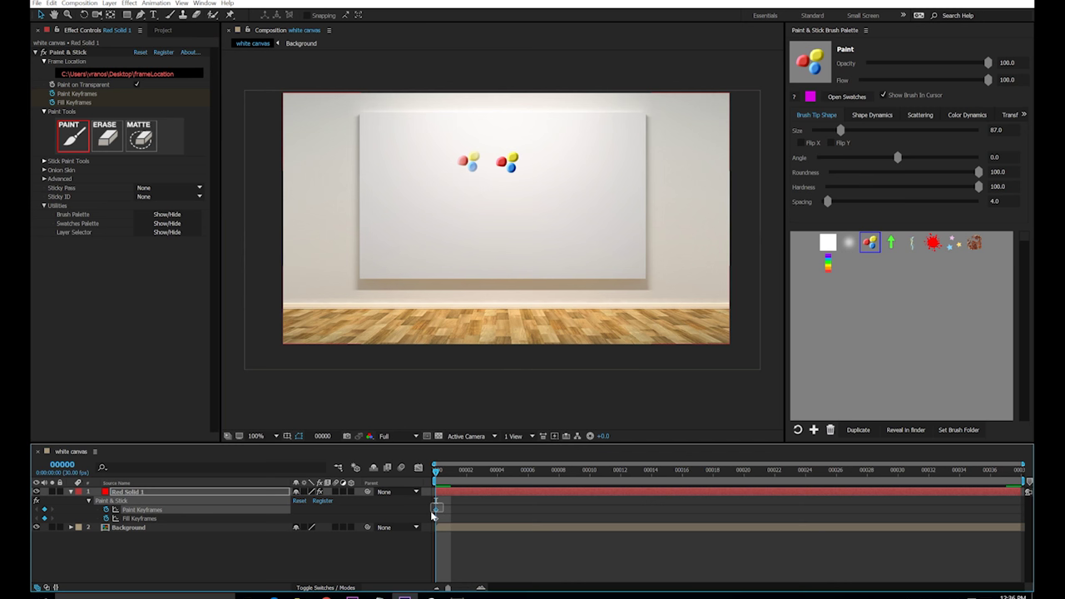
{"action": "left_click", "coordinate": [432, 517]}
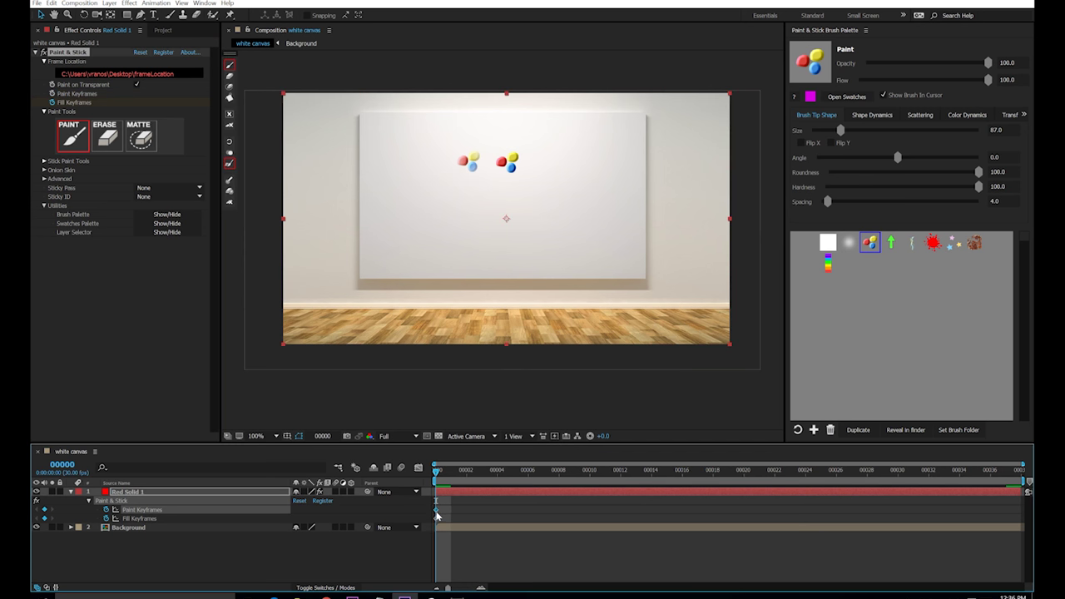
{"action": "key", "text": "Delete"}
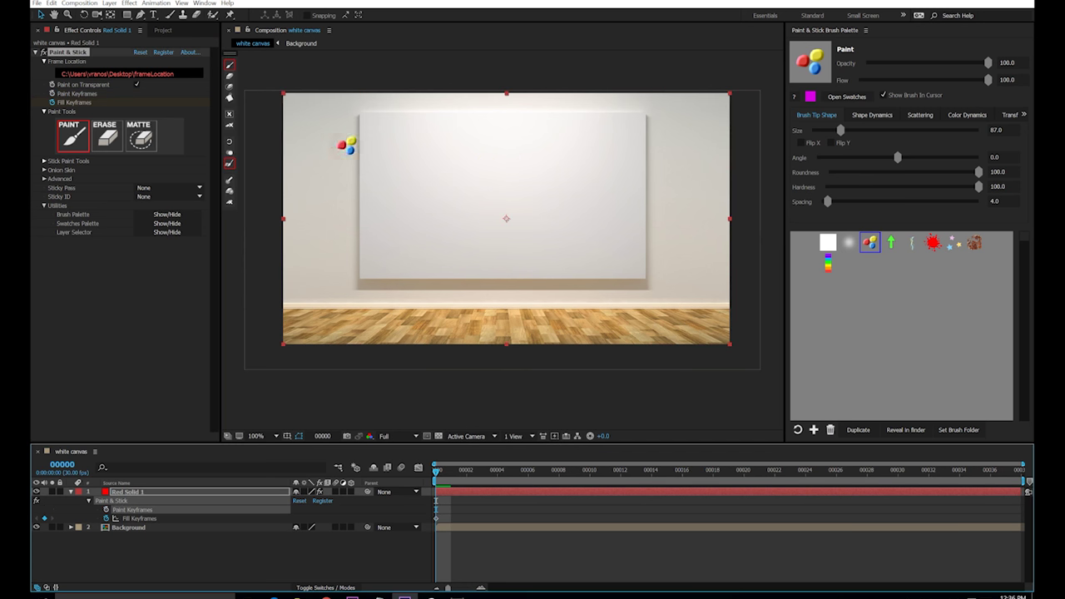
Step: Paint a short three-colour stroke on frame 0 and another on frame 1, and compare the two frames
{"action": "left_click_drag", "start_coordinate": [384, 150], "coordinate": [402, 154]}
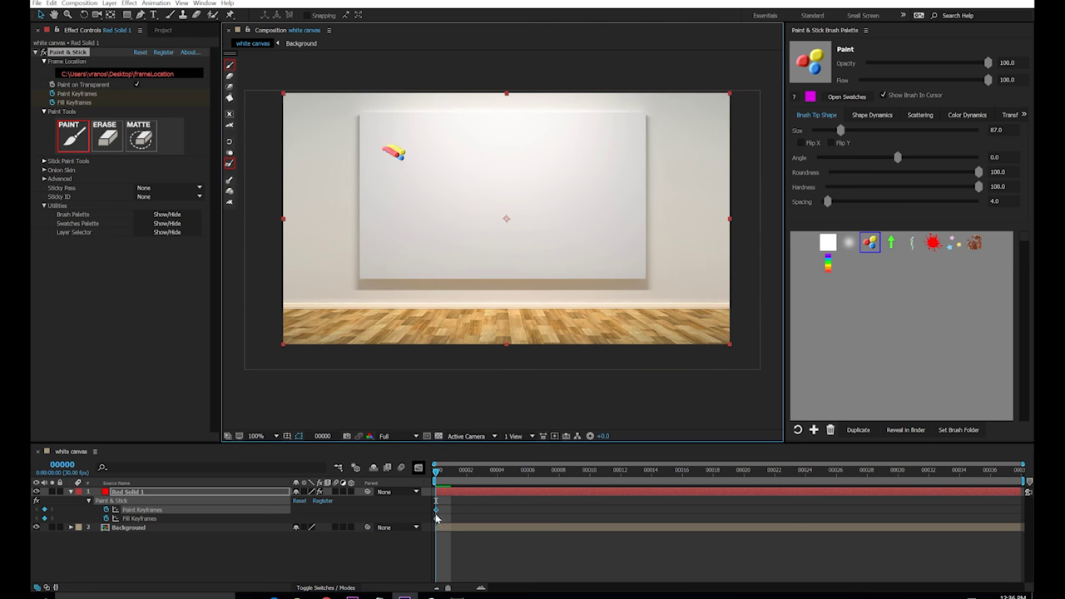
{"action": "key", "text": "ctrl+Right"}
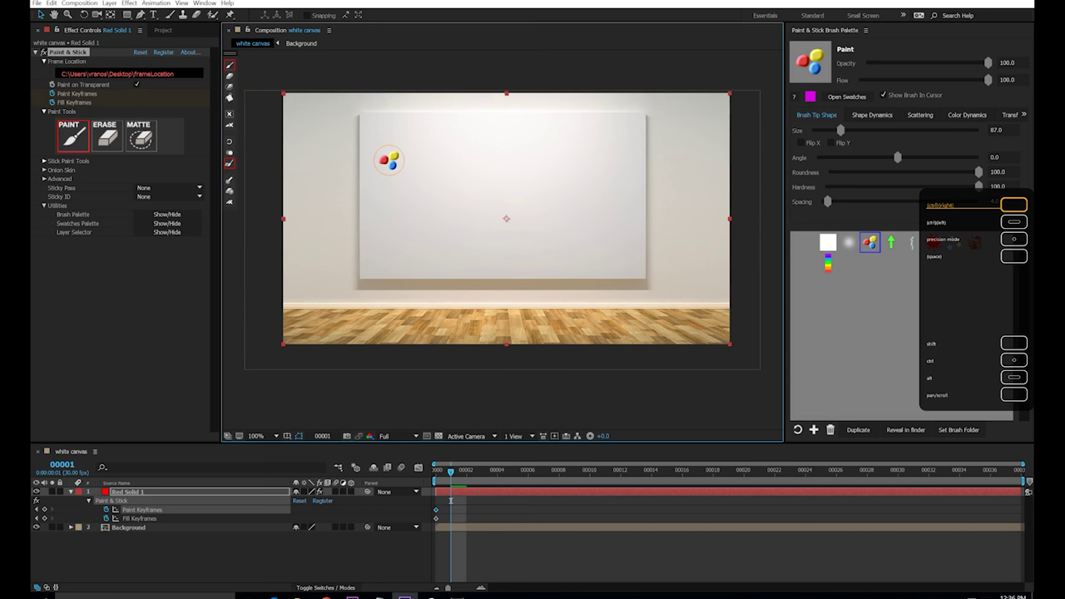
{"action": "left_click_drag", "start_coordinate": [396, 153], "coordinate": [405, 161]}
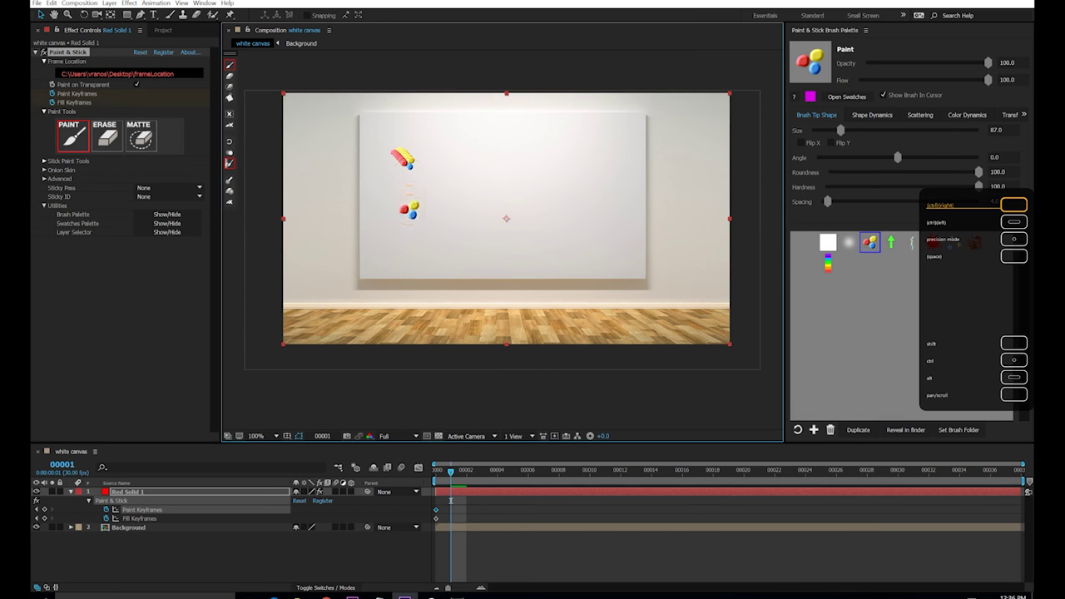
{"action": "key", "text": "ctrl+Left"}
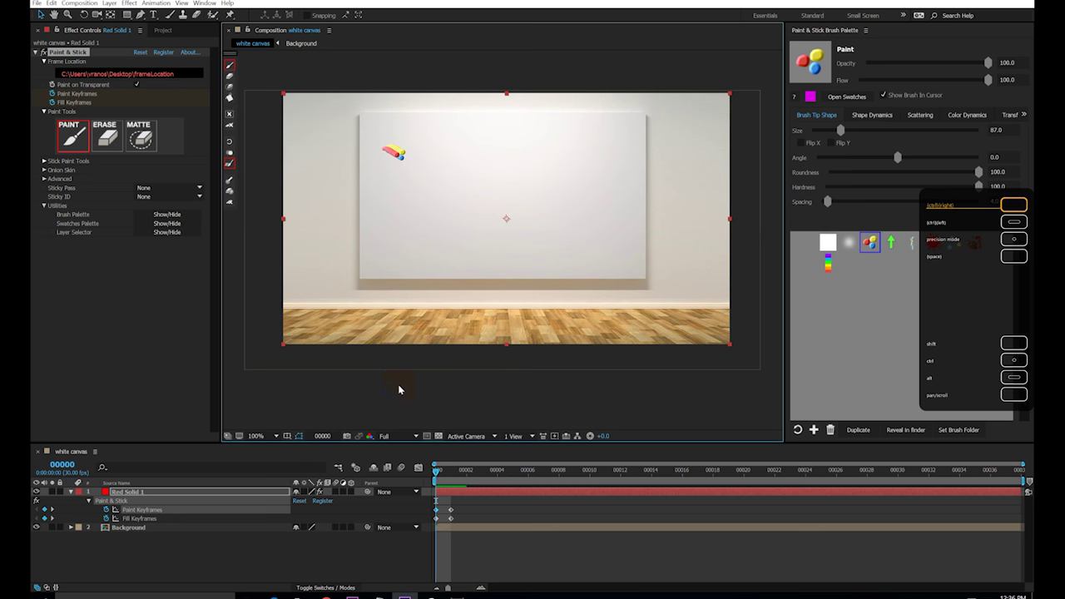
{"action": "key", "text": "ctrl+Right"}
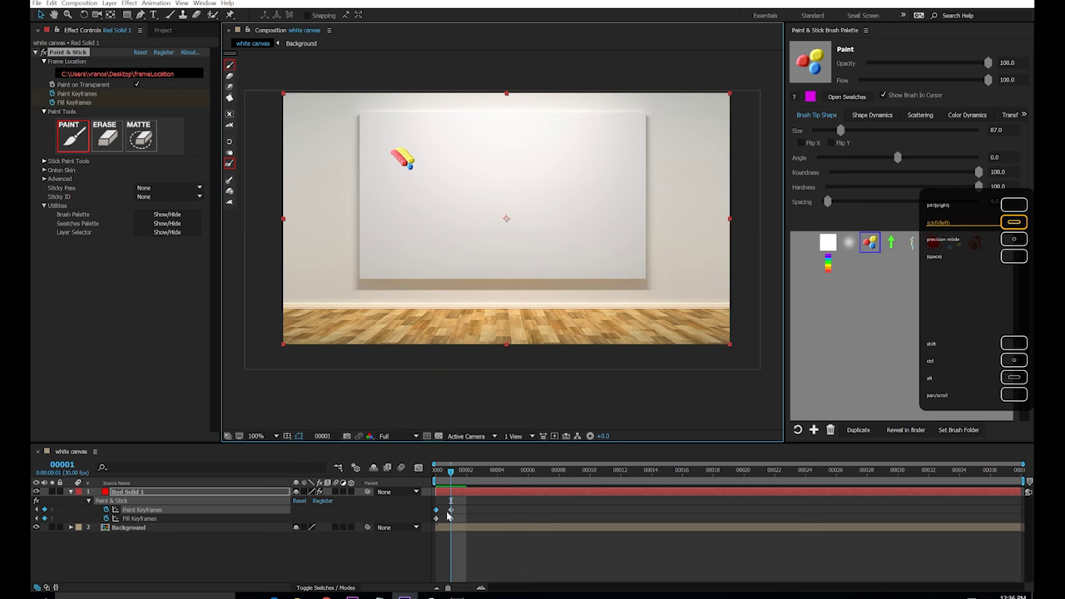
{"action": "key", "text": "ctrl+Left"}
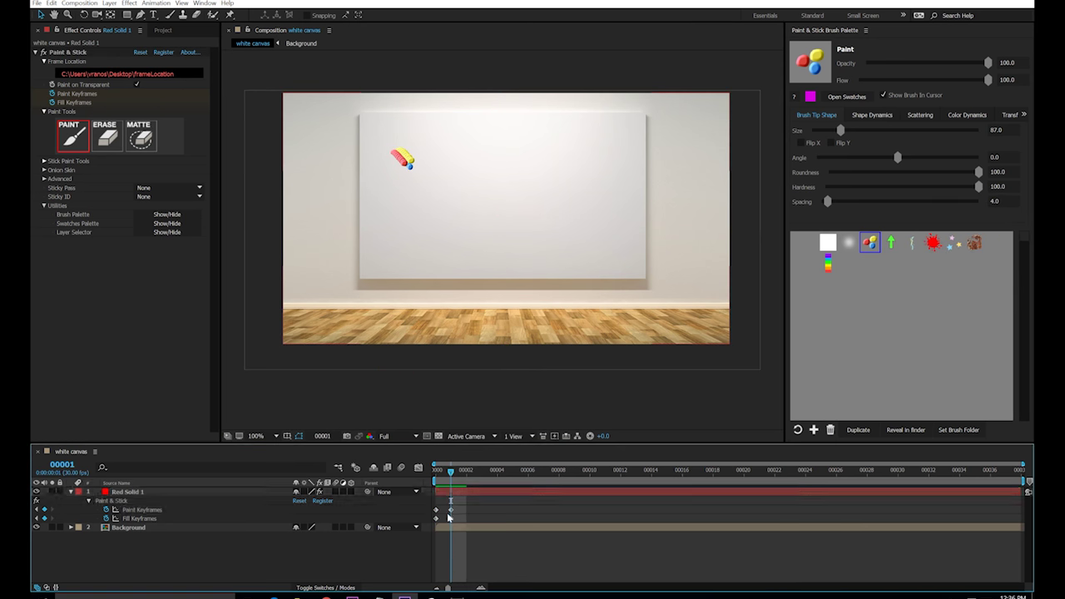
Step: Delete the frame 1 keyframes and clear the remaining Paint and Fill keyframes from the Red Solid 1 layer
{"action": "left_click_drag", "start_coordinate": [458, 506], "coordinate": [445, 522]}
{"action": "key", "text": "Delete"}
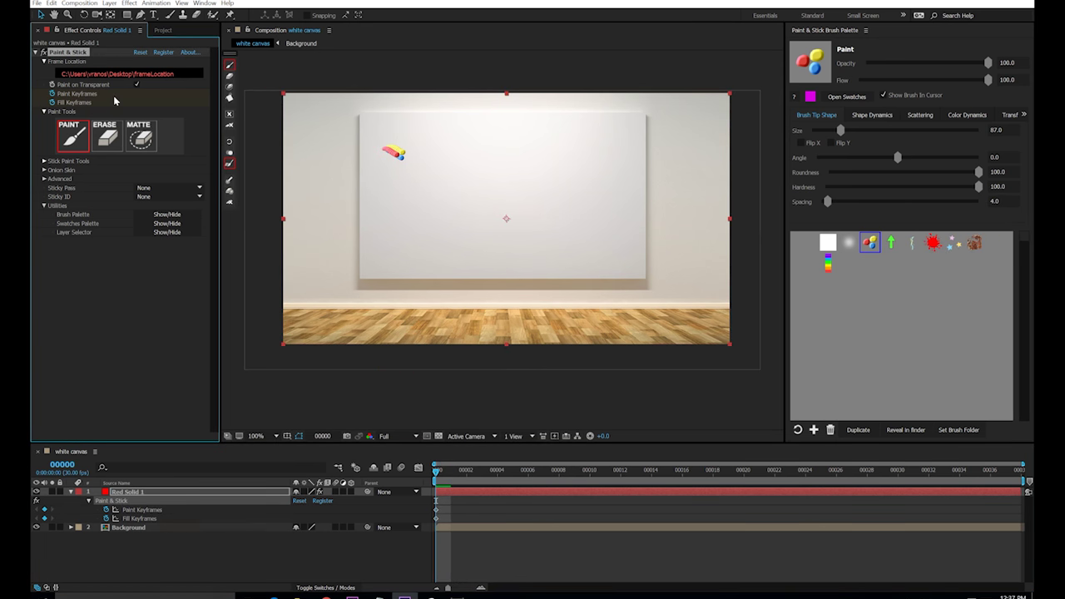
{"action": "left_click", "coordinate": [106, 510]}
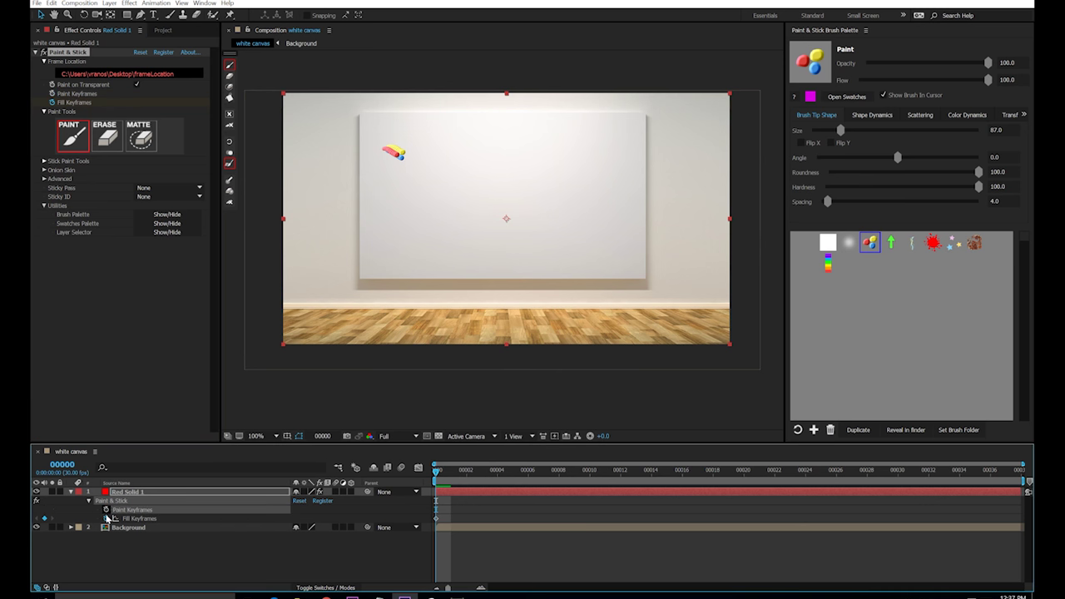
{"action": "left_click", "coordinate": [106, 518]}
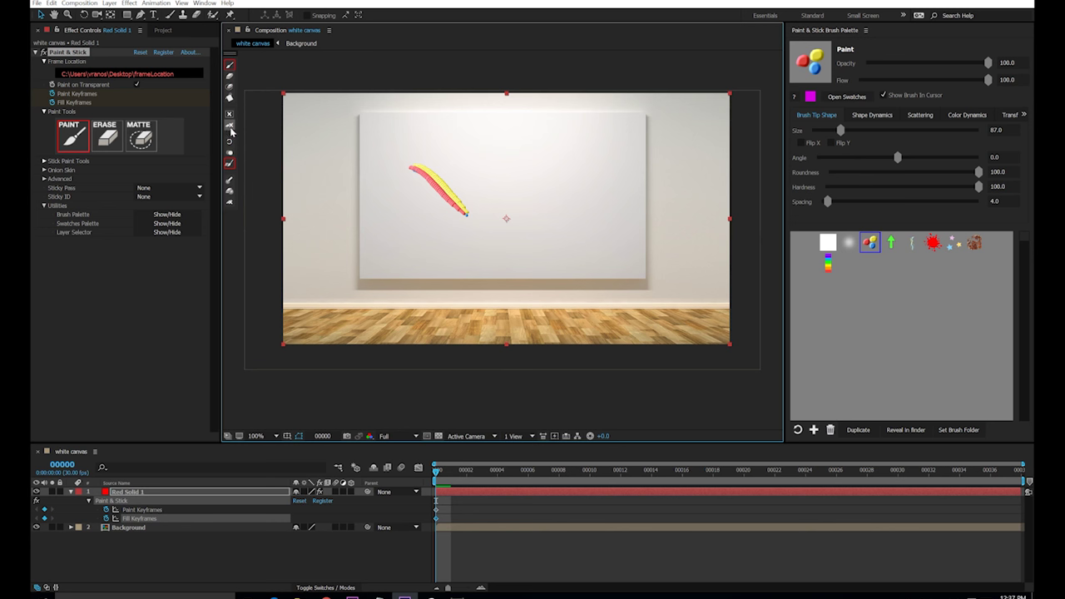
{"action": "left_click", "coordinate": [230, 128]}
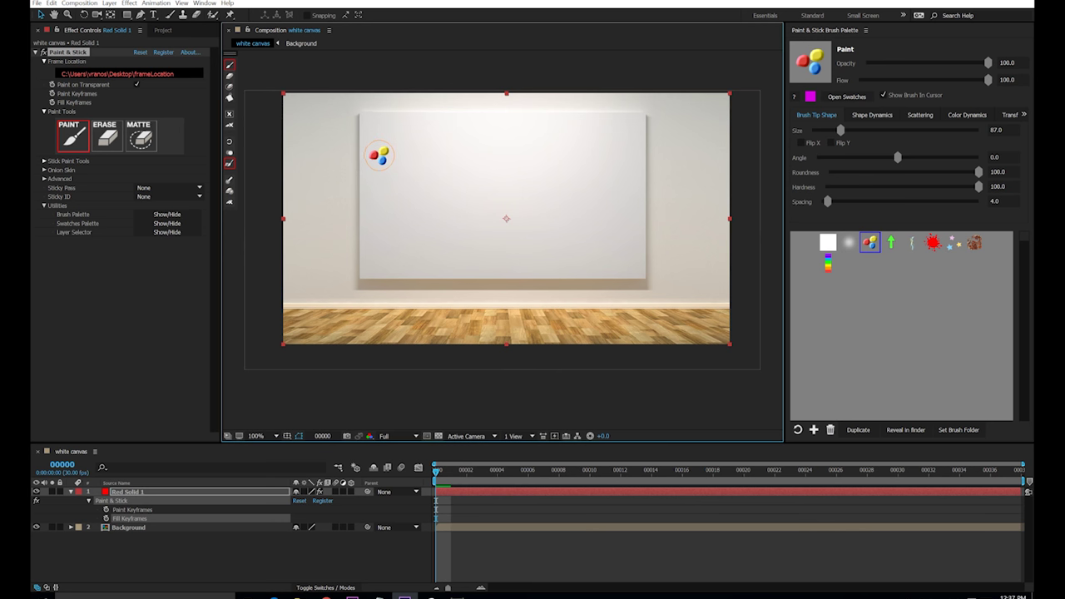
Step: With onion skinning on, paint short, connected three-colour strokes on frames 0 to 2 near the canvas's upper-left corner
{"action": "left_click", "coordinate": [230, 163]}
{"action": "left_click_drag", "start_coordinate": [386, 138], "coordinate": [397, 146]}
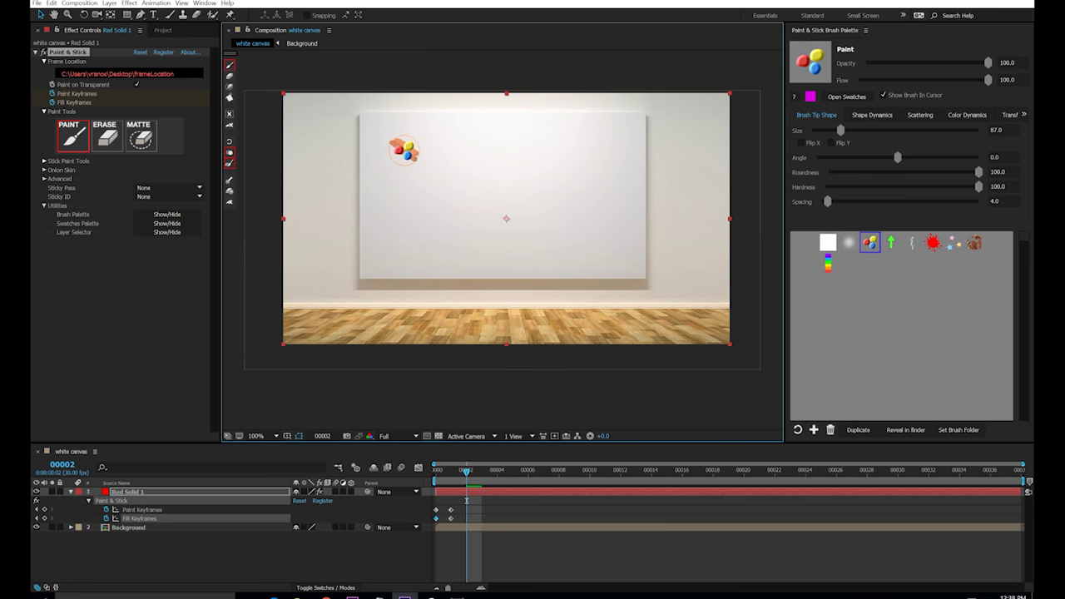
{"action": "left_click_drag", "start_coordinate": [404, 150], "coordinate": [426, 170]}
Step: Open the Onion Skin settings and set the number of both past and future frames to 10
{"action": "left_click", "coordinate": [44, 170]}
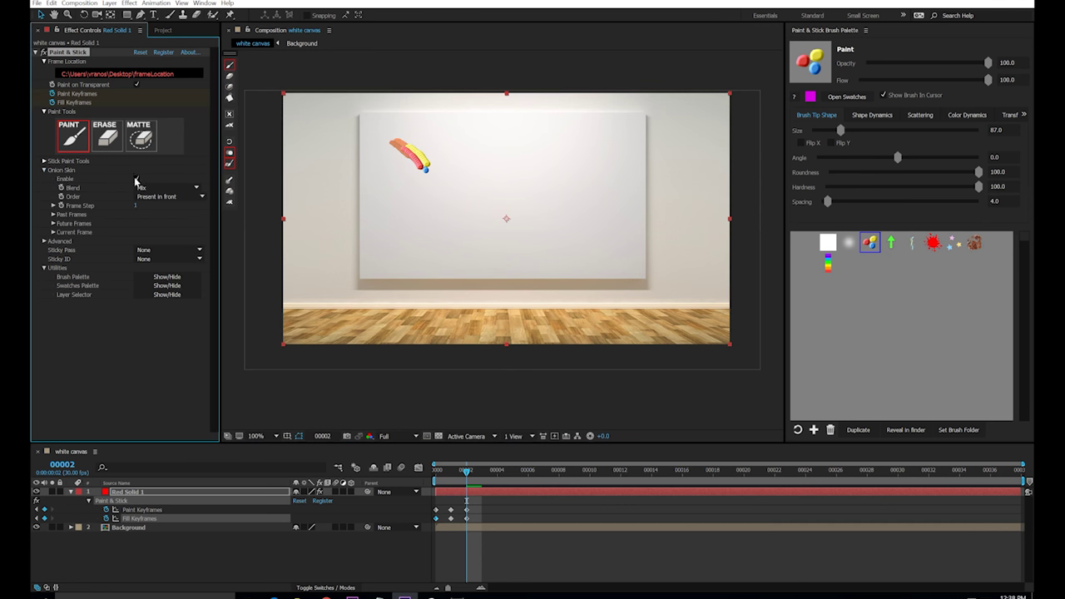
{"action": "left_click", "coordinate": [138, 179]}
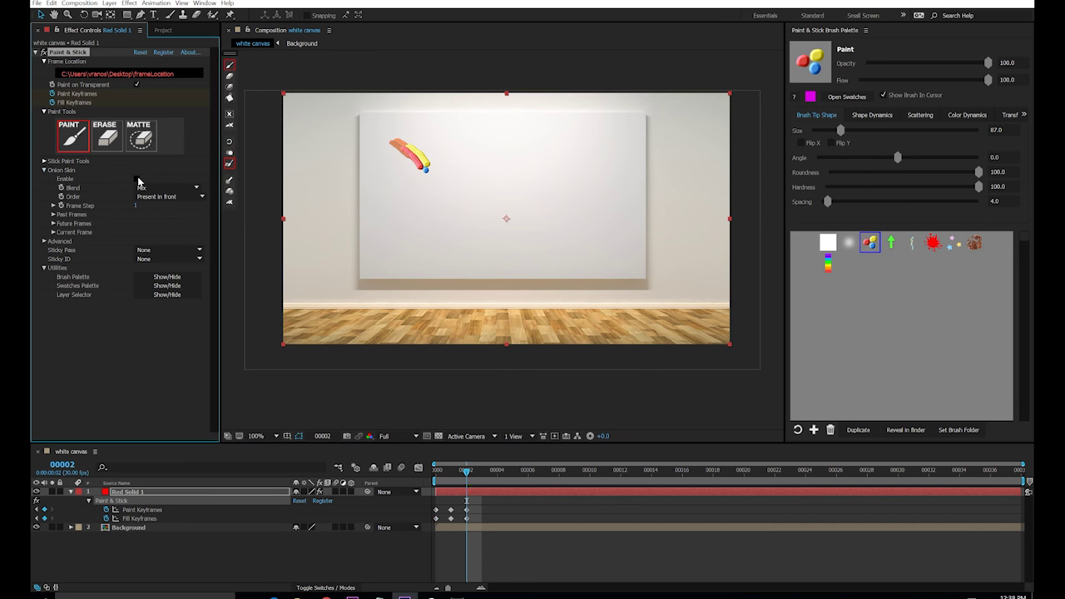
{"action": "left_click", "coordinate": [52, 214]}
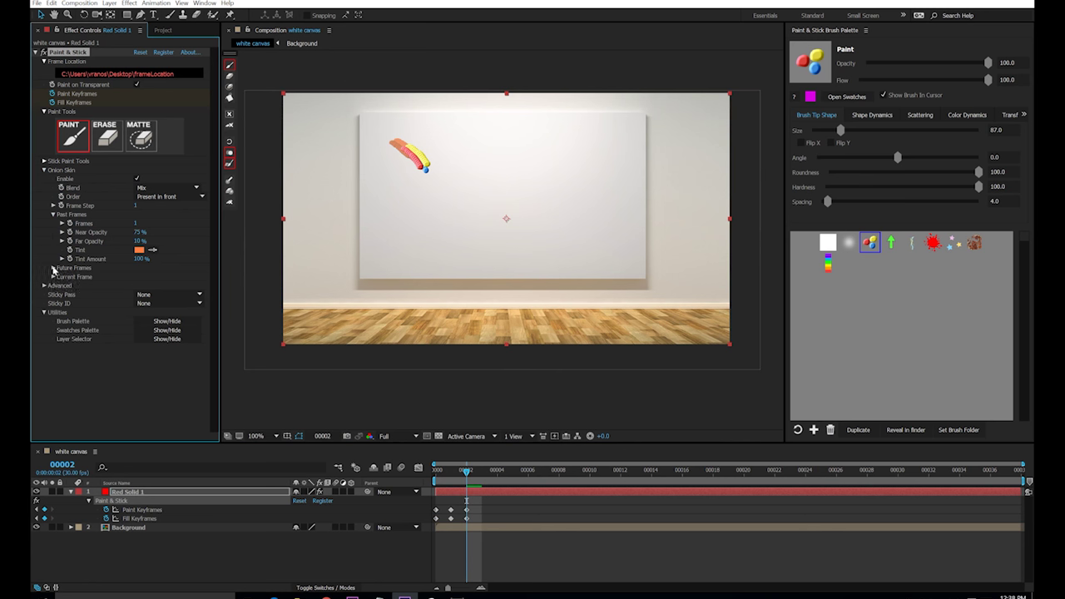
{"action": "left_click", "coordinate": [54, 269]}
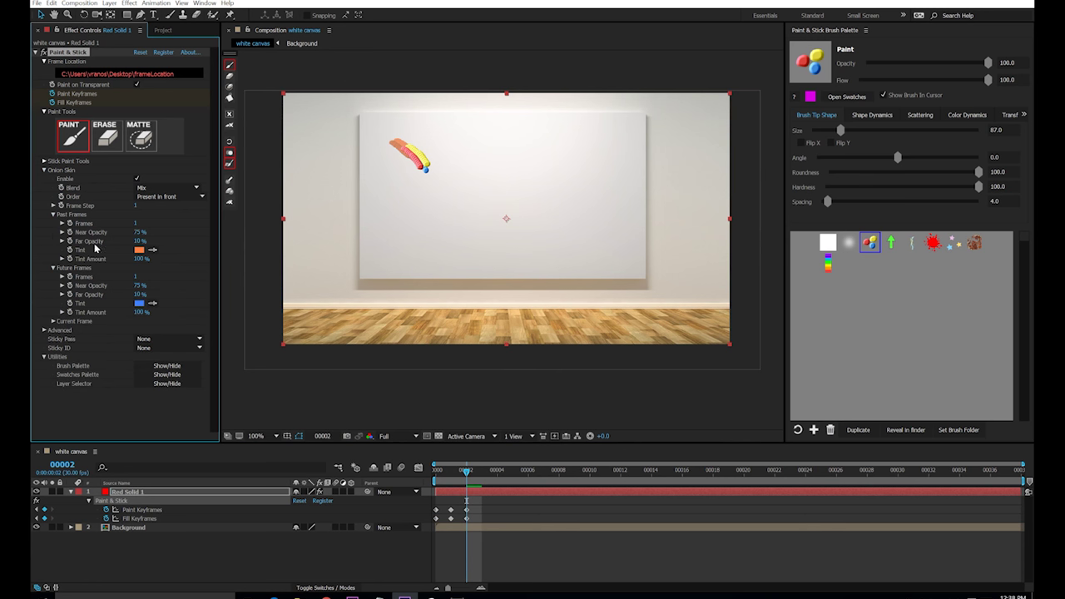
{"action": "left_click", "coordinate": [137, 225]}
{"action": "key", "text": "Return"}
{"action": "left_click", "coordinate": [136, 276]}
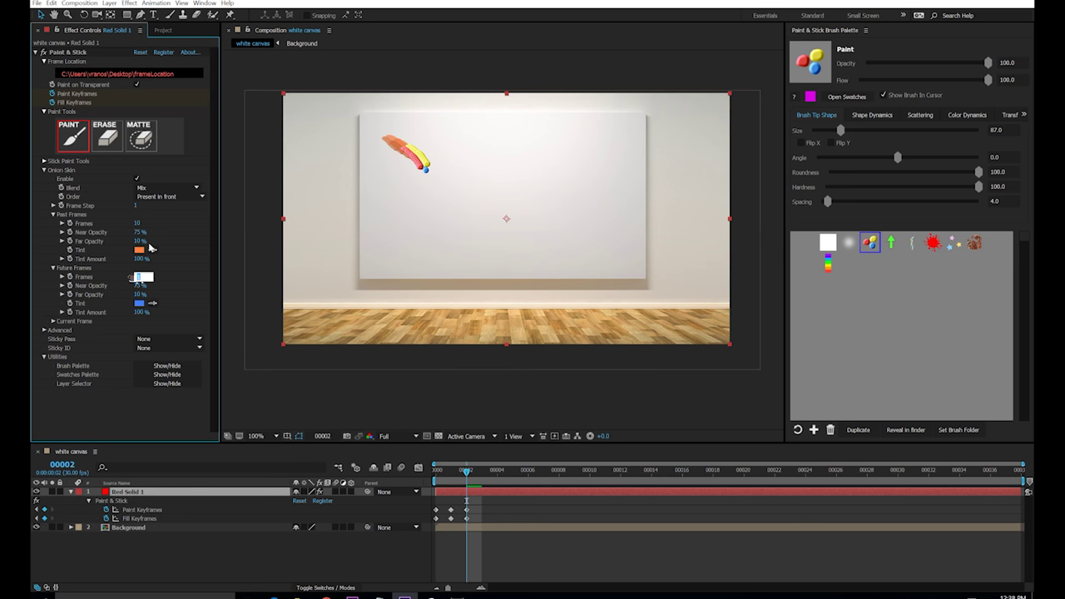
{"action": "left_click", "coordinate": [149, 246]}
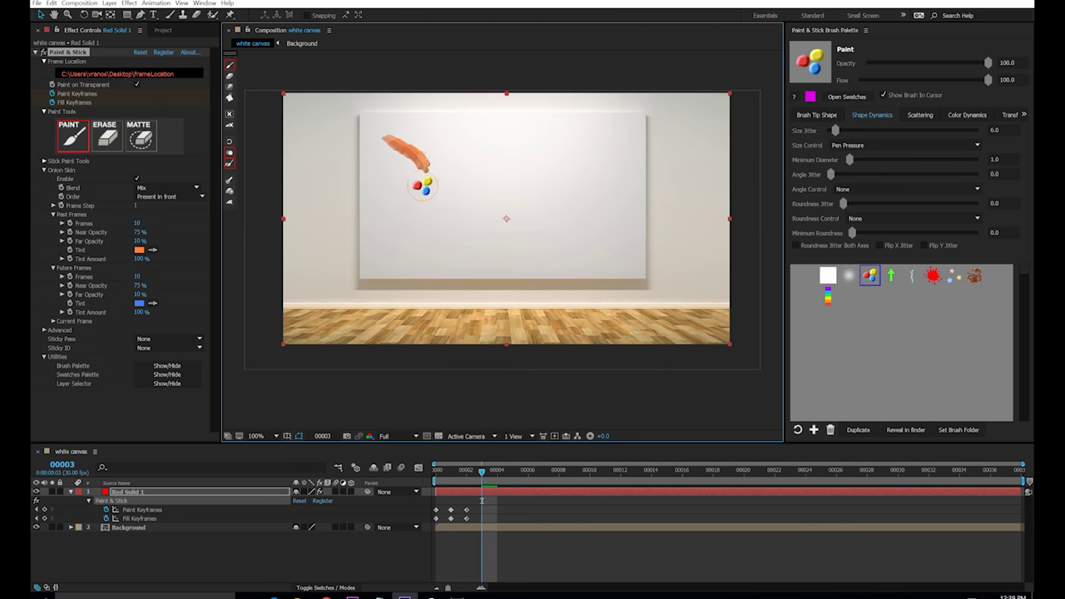
Step: Paint a looping three-colour trail across the canvas, one stroke per frame from frame 3 to 22, and scrub back through it
{"action": "mouse_move", "coordinate": [418, 161]}
{"action": "left_mouse_down"}
{"action": "mouse_move", "coordinate": [443, 201]}
{"action": "mouse_move", "coordinate": [439, 260]}
{"action": "mouse_move", "coordinate": [430, 177]}
{"action": "mouse_move", "coordinate": [468, 281]}
{"action": "mouse_move", "coordinate": [444, 197]}
{"action": "mouse_move", "coordinate": [482, 248]}
{"action": "mouse_move", "coordinate": [459, 222]}
{"action": "mouse_move", "coordinate": [482, 262]}
{"action": "left_mouse_up"}
{"action": "key", "text": "Page_Down"}
{"action": "key", "text": "ctrl+Right"}
{"action": "key", "text": "ctrl+Right"}
{"action": "key", "text": "ctrl+Right"}
{"action": "mouse_move", "coordinate": [479, 259]}
{"action": "left_mouse_down"}
{"action": "mouse_move", "coordinate": [507, 300]}
{"action": "mouse_move", "coordinate": [503, 287]}
{"action": "mouse_move", "coordinate": [527, 301]}
{"action": "mouse_move", "coordinate": [552, 293]}
{"action": "mouse_move", "coordinate": [590, 252]}
{"action": "mouse_move", "coordinate": [583, 262]}
{"action": "mouse_move", "coordinate": [588, 223]}
{"action": "mouse_move", "coordinate": [576, 272]}
{"action": "mouse_move", "coordinate": [535, 170]}
{"action": "mouse_move", "coordinate": [505, 237]}
{"action": "left_mouse_up"}
{"action": "key", "text": "ctrl+Right"}
{"action": "key", "text": "ctrl+Right"}
{"action": "key", "text": "ctrl+Right"}
{"action": "key", "text": "ctrl+Right"}
{"action": "key", "text": "ctrl+Right"}
{"action": "key", "text": "ctrl+Right"}
{"action": "key", "text": "ctrl+Right"}
{"action": "key", "text": "ctrl+Right"}
{"action": "mouse_move", "coordinate": [503, 224]}
{"action": "left_mouse_down"}
{"action": "mouse_move", "coordinate": [527, 257]}
{"action": "mouse_move", "coordinate": [509, 238]}
{"action": "mouse_move", "coordinate": [594, 329]}
{"action": "mouse_move", "coordinate": [588, 311]}
{"action": "mouse_move", "coordinate": [669, 291]}
{"action": "mouse_move", "coordinate": [688, 264]}
{"action": "left_mouse_up"}
{"action": "key", "text": "ctrl+Right"}
{"action": "key", "text": "ctrl+Right"}
{"action": "key", "text": "ctrl+Right"}
{"action": "key", "text": "ctrl+Right"}
{"action": "key", "text": "ctrl+Right"}
{"action": "mouse_move", "coordinate": [685, 271]}
{"action": "left_mouse_down"}
{"action": "mouse_move", "coordinate": [696, 226]}
{"action": "mouse_move", "coordinate": [719, 198]}
{"action": "left_mouse_up"}
{"action": "key", "text": "ctrl+Right"}
{"action": "left_click_drag", "start_coordinate": [788, 476], "coordinate": [574, 499]}
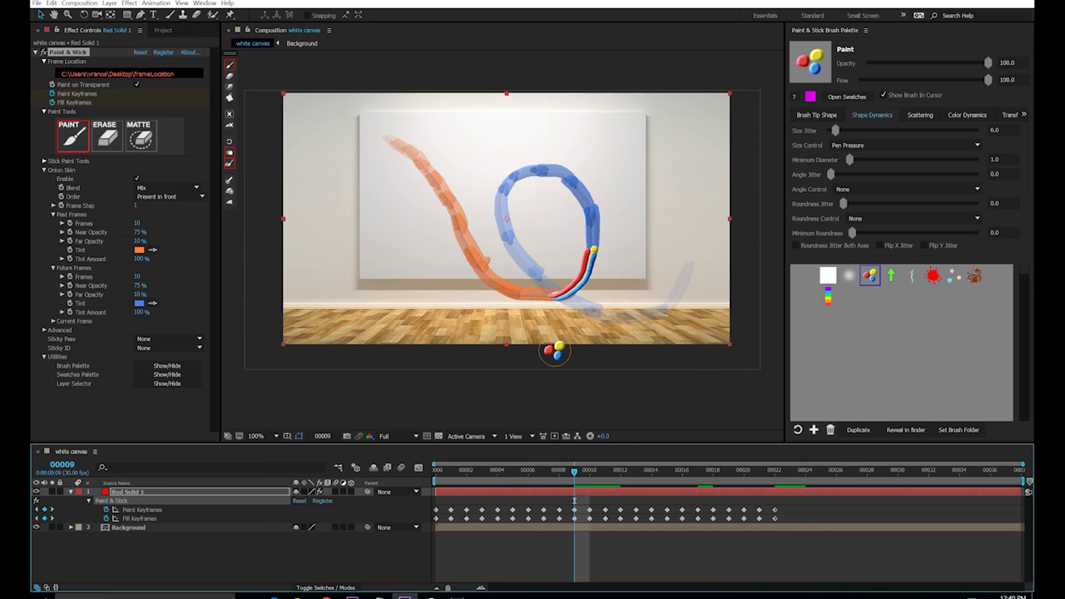
Step: Turn off Onion Skin and play back the painted animation from frame 0
{"action": "key", "text": "t"}
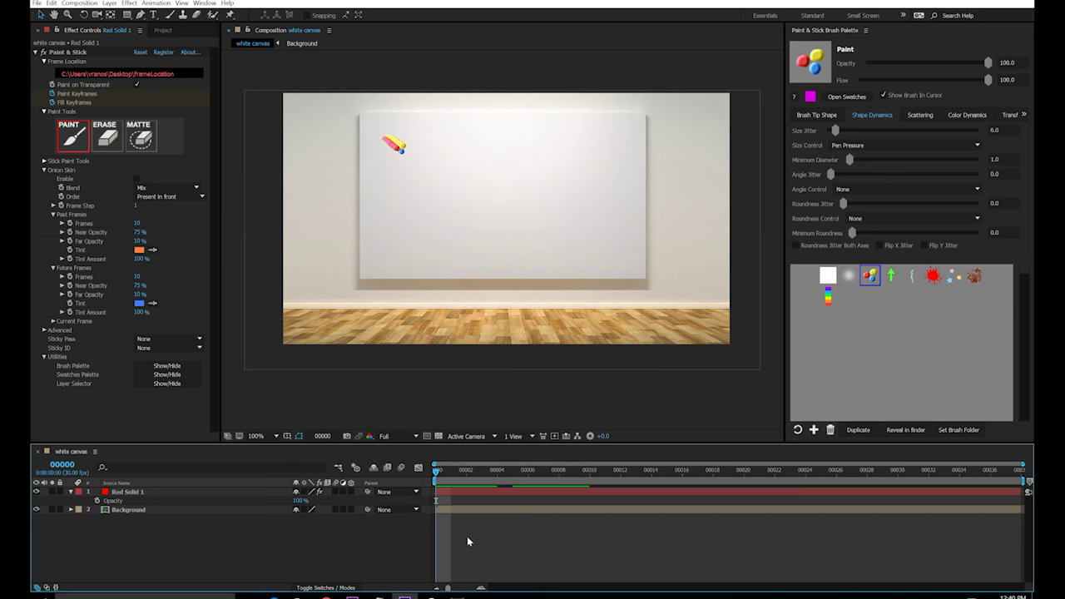
{"action": "key", "text": "space"}
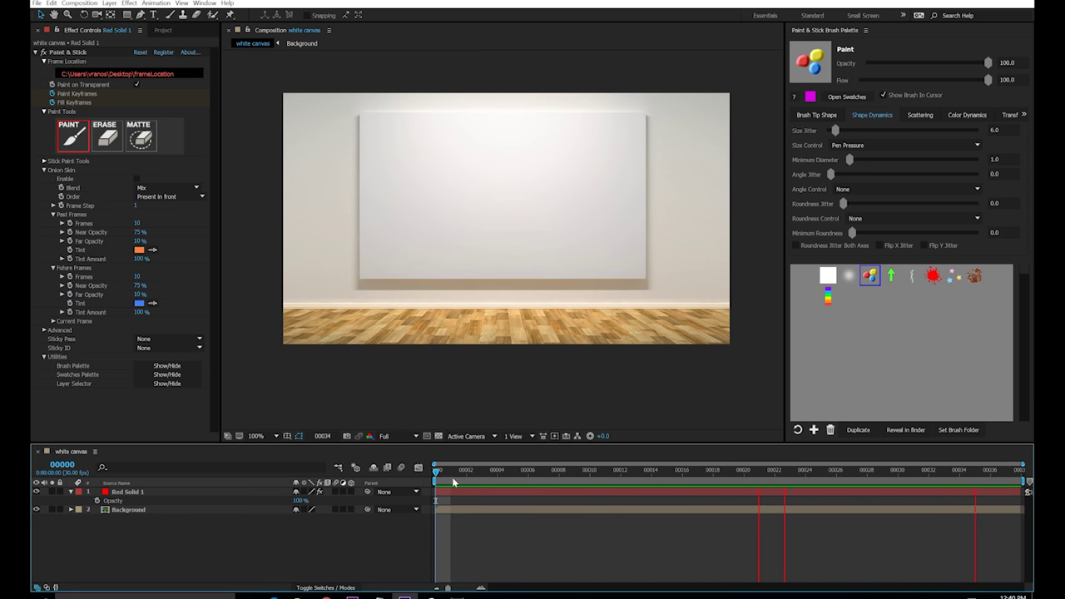
Step: Show the Red Solid 1 keyframes and lengthen the white canvas composition's duration
{"action": "left_click", "coordinate": [449, 493]}
{"action": "key", "text": "u"}
{"action": "key", "text": "ctrl+k"}
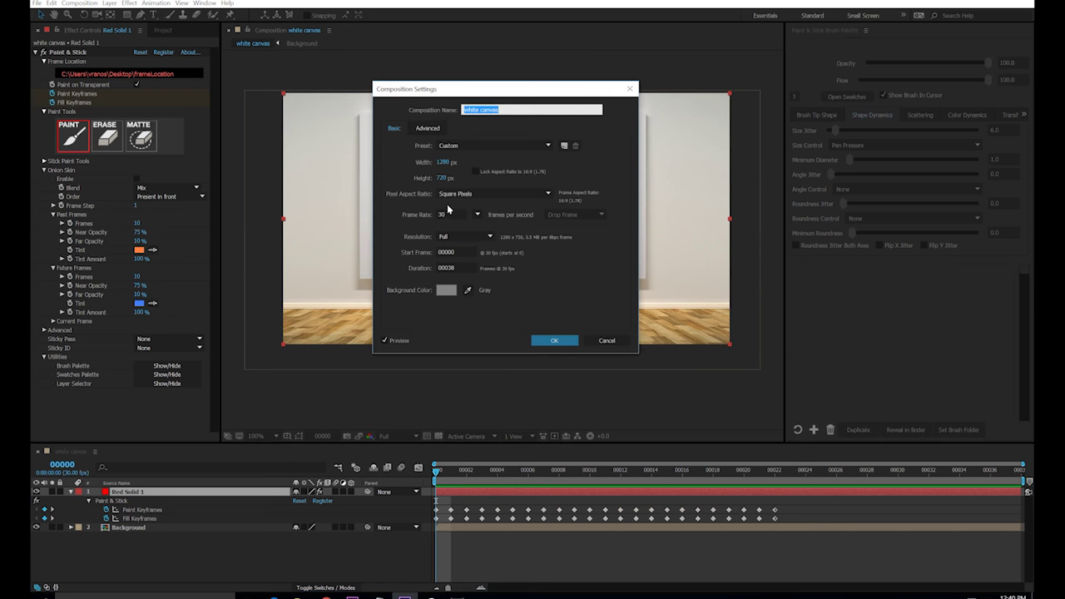
{"action": "left_click", "coordinate": [461, 266]}
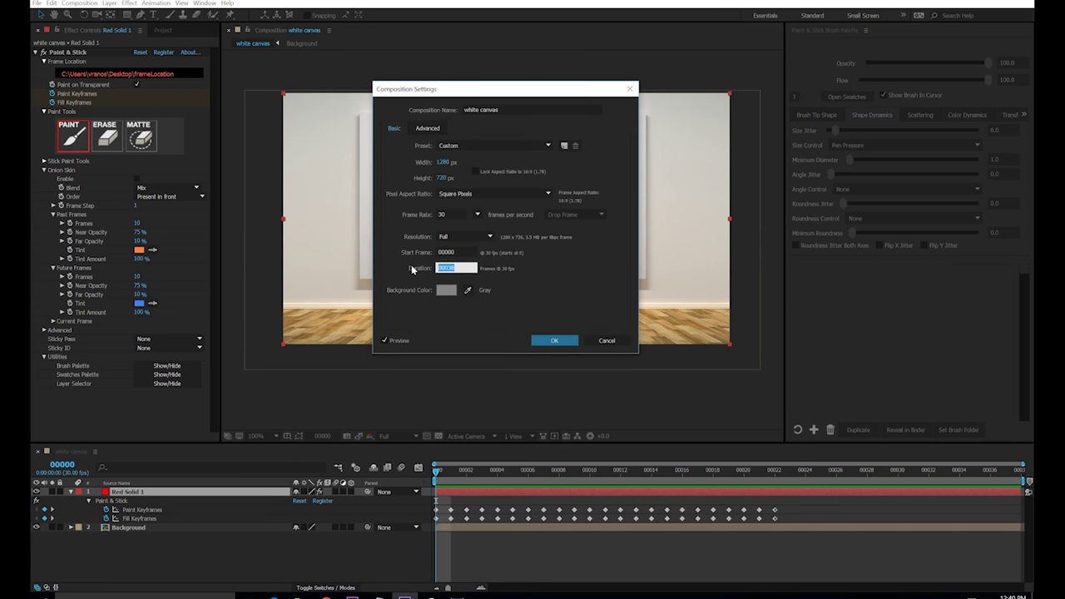
{"action": "key", "text": "Return"}
Step: Extend the Background and Red Solid 1 layers to the end of the lengthened composition
{"action": "left_click_drag", "start_coordinate": [455, 587], "coordinate": [441, 588]}
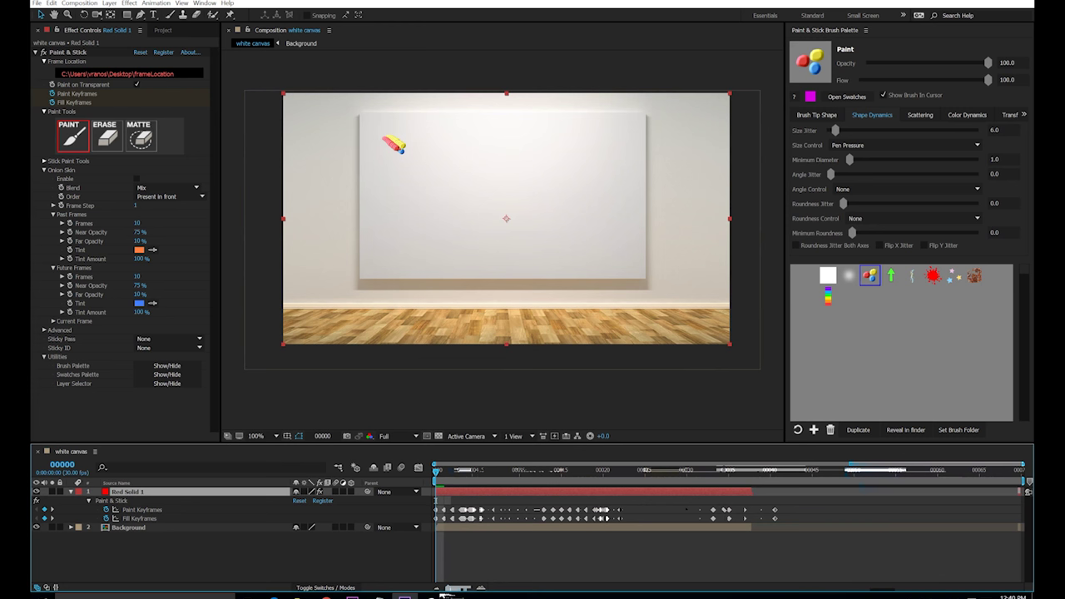
{"action": "left_click_drag", "start_coordinate": [752, 527], "coordinate": [1025, 528]}
{"action": "left_click_drag", "start_coordinate": [753, 491], "coordinate": [1027, 492]}
Step: Select all Paint and Fill keyframes on Red Solid 1 and stretch them out to about frame 44
{"action": "mouse_move", "coordinate": [640, 503]}
{"action": "left_mouse_down"}
{"action": "mouse_move", "coordinate": [499, 535]}
{"action": "mouse_move", "coordinate": [437, 537]}
{"action": "left_mouse_up"}
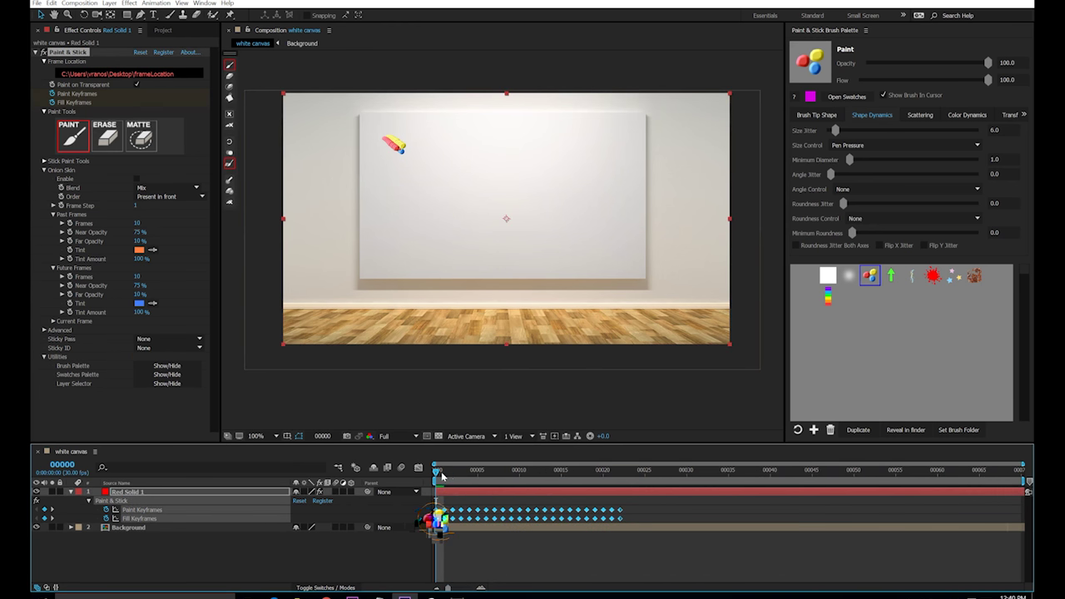
{"action": "mouse_move", "coordinate": [440, 475]}
{"action": "left_mouse_down"}
{"action": "mouse_move", "coordinate": [630, 489]}
{"action": "mouse_move", "coordinate": [621, 511]}
{"action": "mouse_move", "coordinate": [820, 530]}
{"action": "left_mouse_up"}
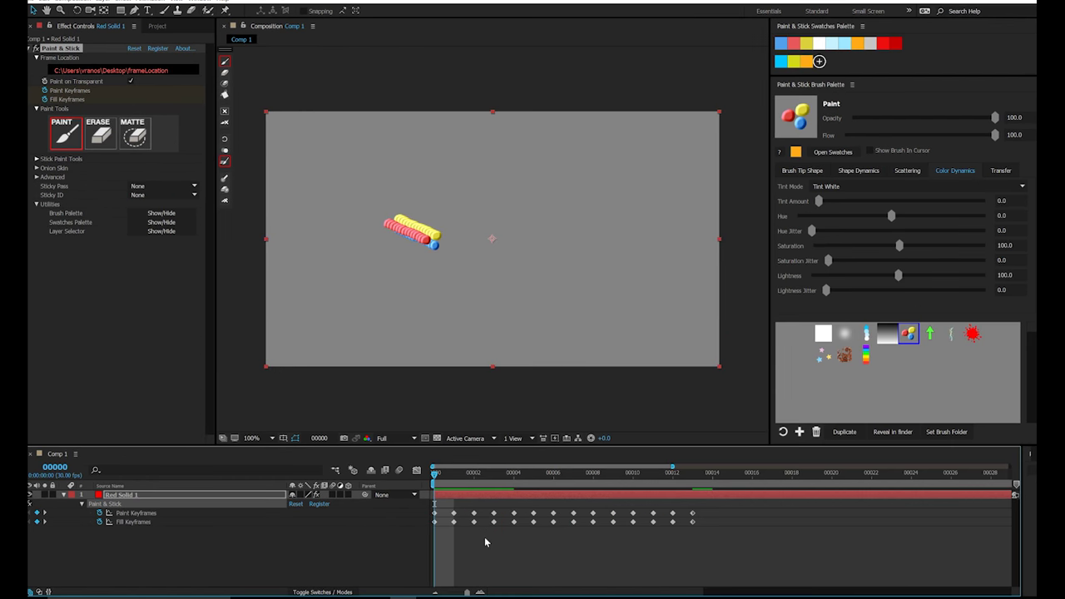
Step: In Comp 1, show the layer timing columns and time-stretch Red Solid 1 with a stretch factor of 200
{"action": "left_click", "coordinate": [48, 592]}
{"action": "left_click", "coordinate": [538, 496]}
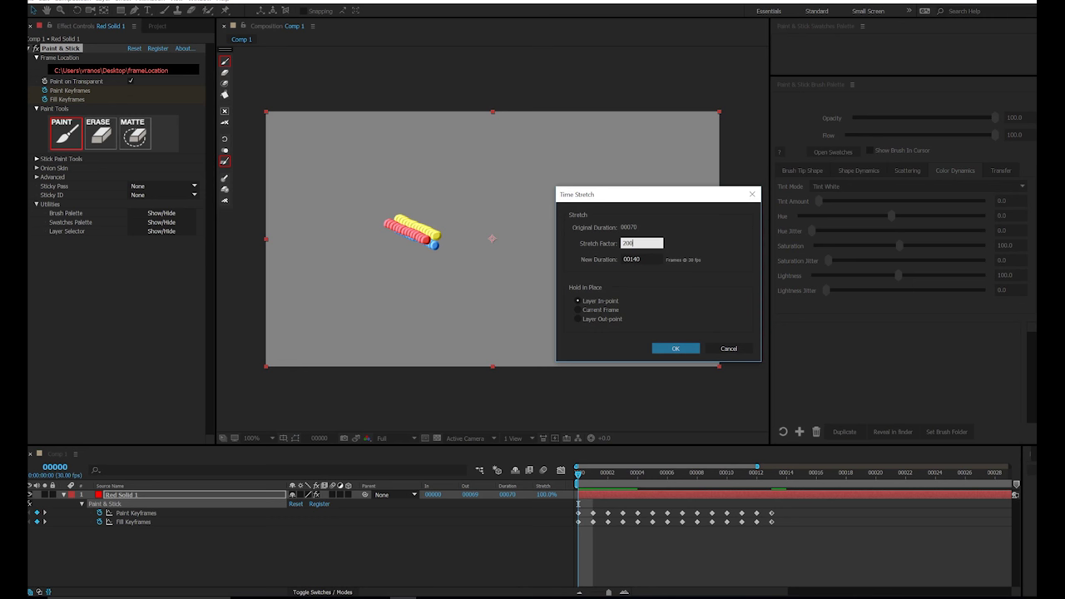
{"action": "key", "text": "Return"}
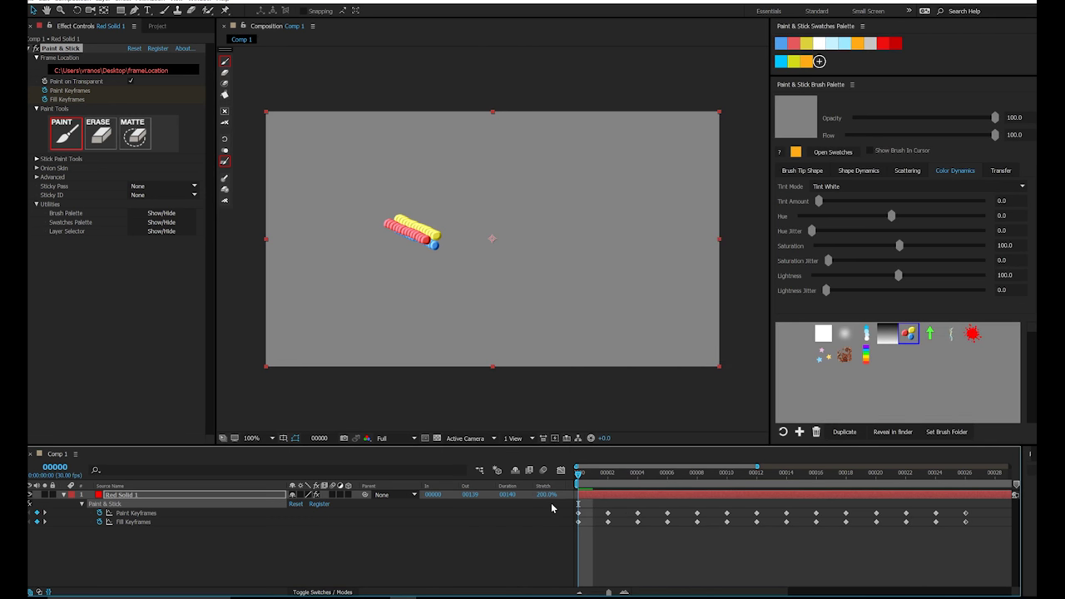
Step: Select all Paint and Fill keyframes in Comp 1 and pull the last ones about one frame earlier
{"action": "mouse_move", "coordinate": [987, 555]}
{"action": "left_mouse_down"}
{"action": "mouse_move", "coordinate": [843, 521]}
{"action": "mouse_move", "coordinate": [572, 497]}
{"action": "left_mouse_up"}
{"action": "mouse_move", "coordinate": [965, 514]}
{"action": "left_mouse_down"}
{"action": "mouse_move", "coordinate": [878, 514]}
{"action": "mouse_move", "coordinate": [950, 517]}
{"action": "left_mouse_up"}
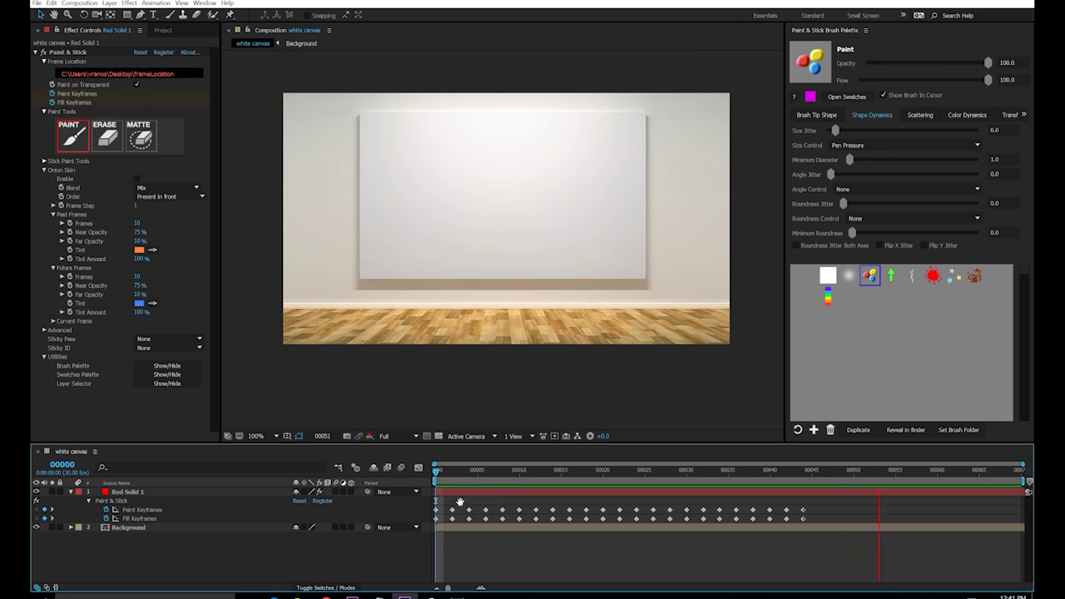
Step: Select all Paint and Fill keyframes on Red Solid 1 and convert them to hold keyframes
{"action": "key", "text": "space"}
{"action": "mouse_move", "coordinate": [446, 475]}
{"action": "left_mouse_down"}
{"action": "mouse_move", "coordinate": [437, 477]}
{"action": "mouse_move", "coordinate": [452, 484]}
{"action": "left_mouse_up"}
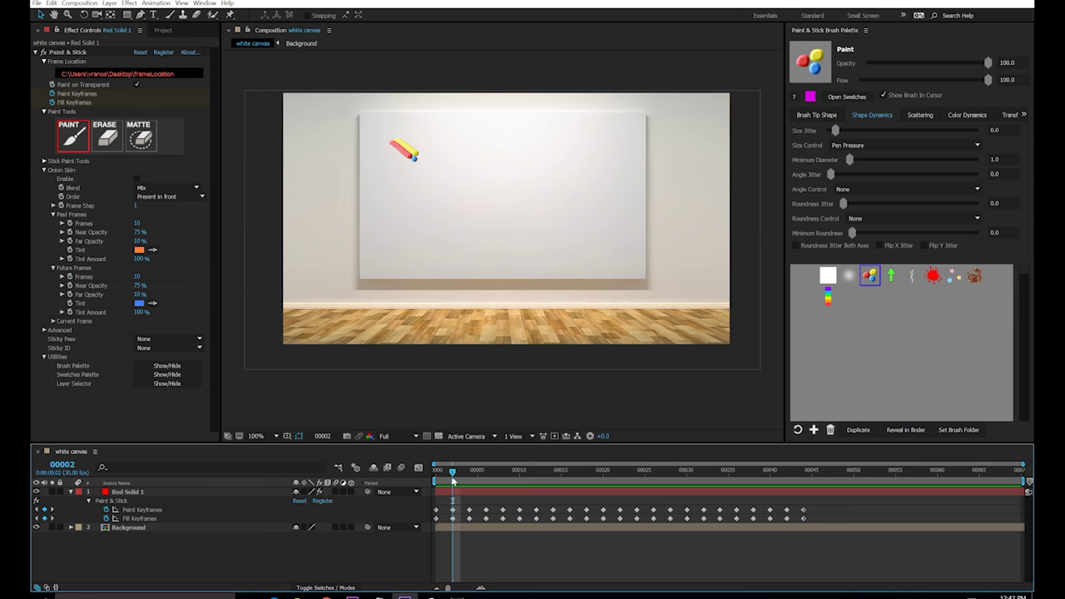
{"action": "left_click", "coordinate": [443, 474]}
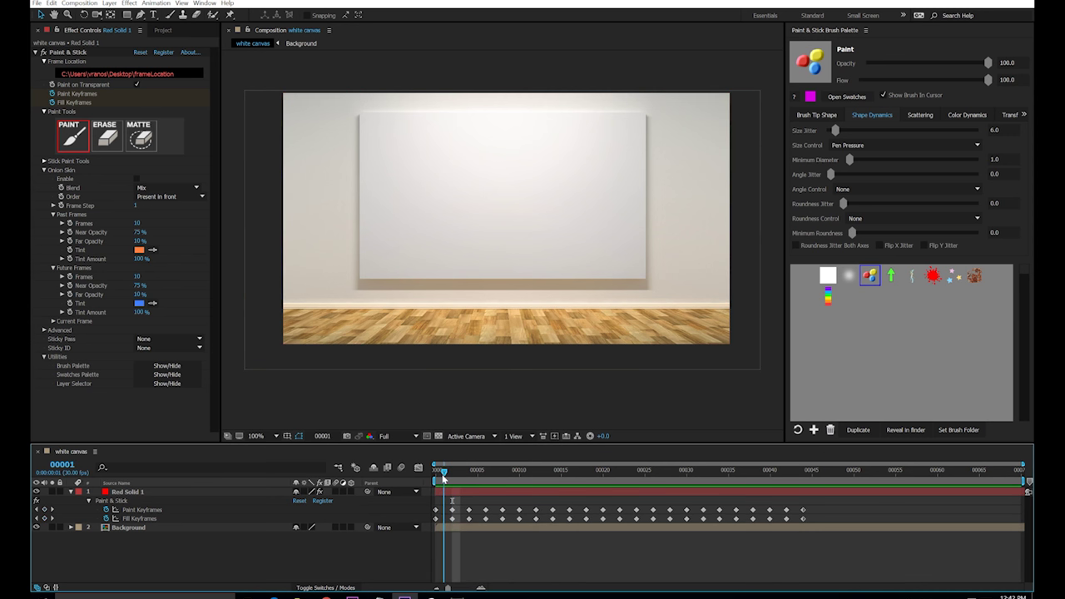
{"action": "mouse_move", "coordinate": [443, 475]}
{"action": "left_mouse_down"}
{"action": "mouse_move", "coordinate": [686, 480]}
{"action": "mouse_move", "coordinate": [763, 486]}
{"action": "mouse_move", "coordinate": [769, 497]}
{"action": "mouse_move", "coordinate": [657, 514]}
{"action": "mouse_move", "coordinate": [430, 519]}
{"action": "left_mouse_up"}
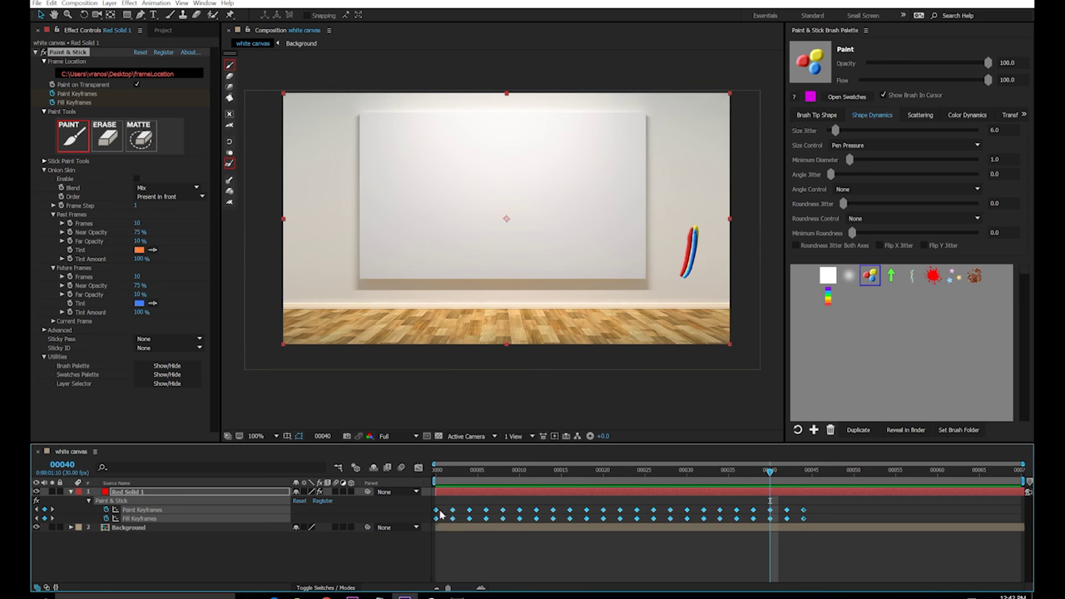
{"action": "left_click", "coordinate": [437, 512]}
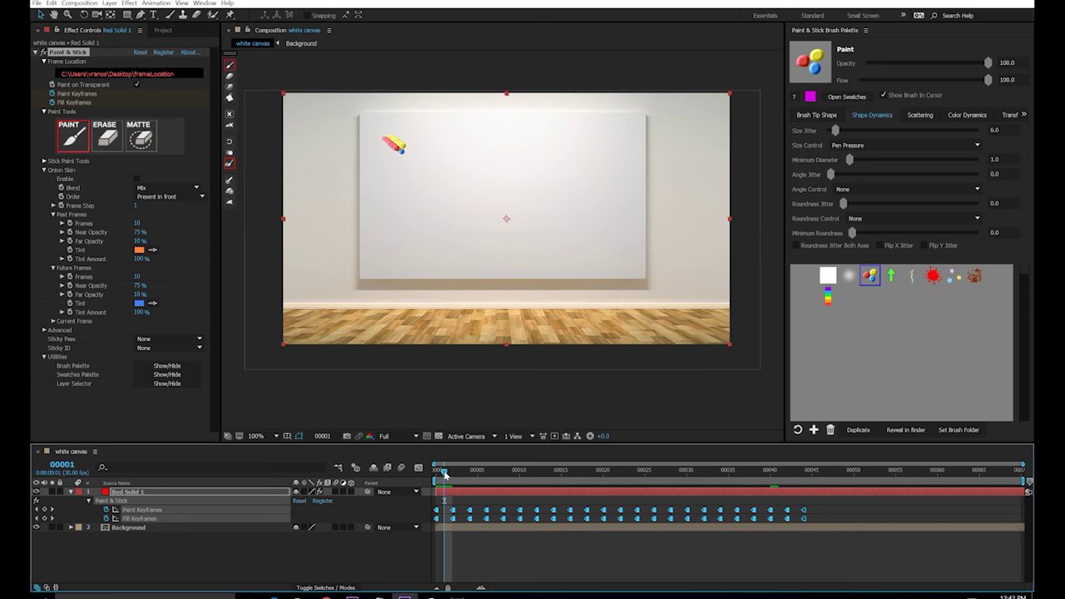
Step: Preview the animation with hold keyframes from frame 0
{"action": "left_click_drag", "start_coordinate": [445, 473], "coordinate": [435, 473]}
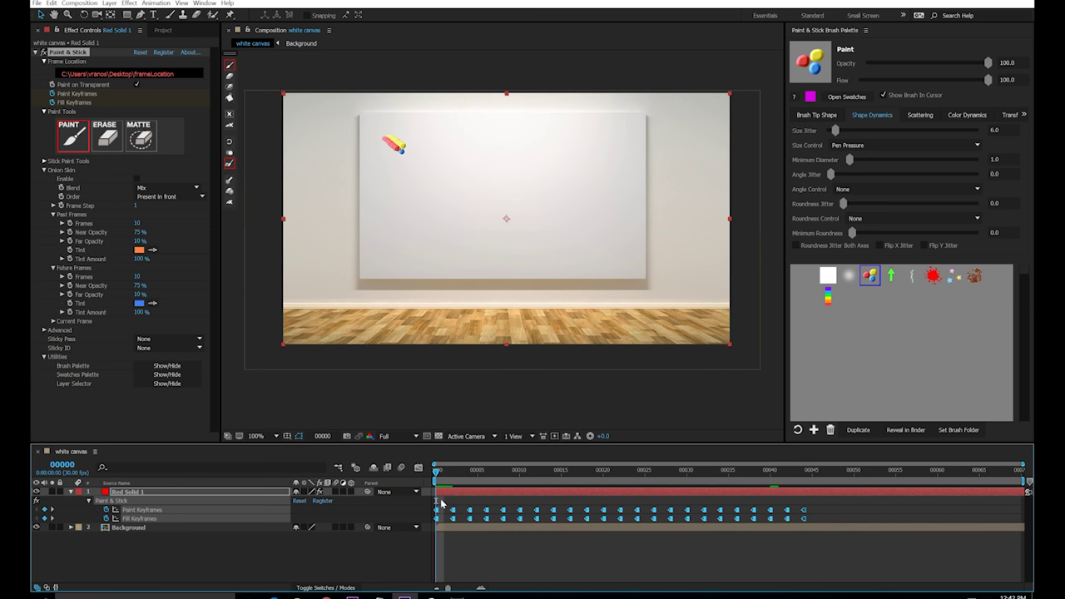
{"action": "left_click", "coordinate": [481, 559]}
{"action": "key", "text": "space"}
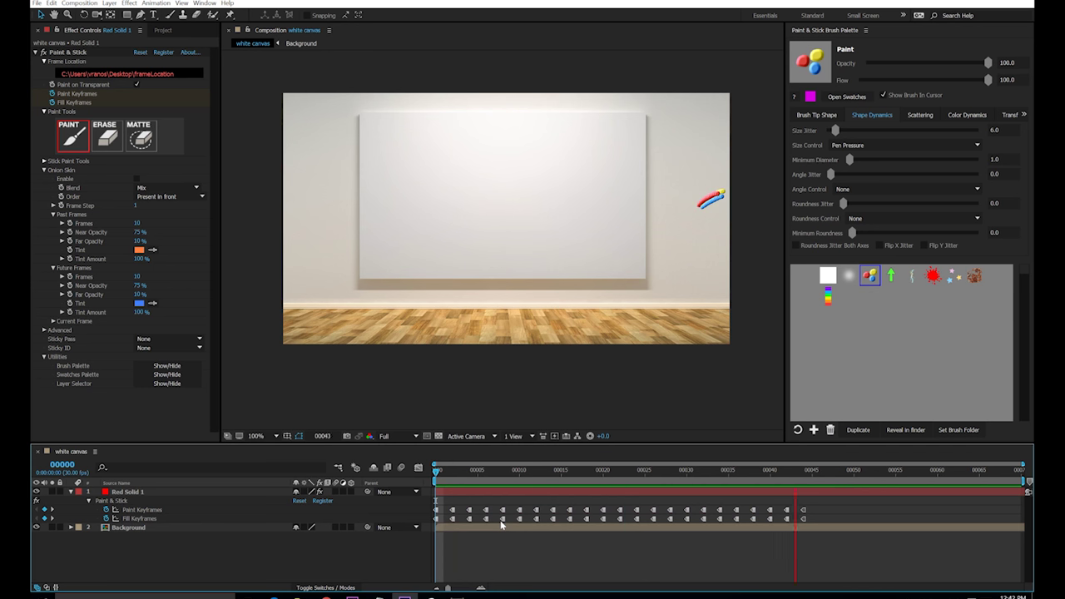
{"action": "key", "text": "space"}
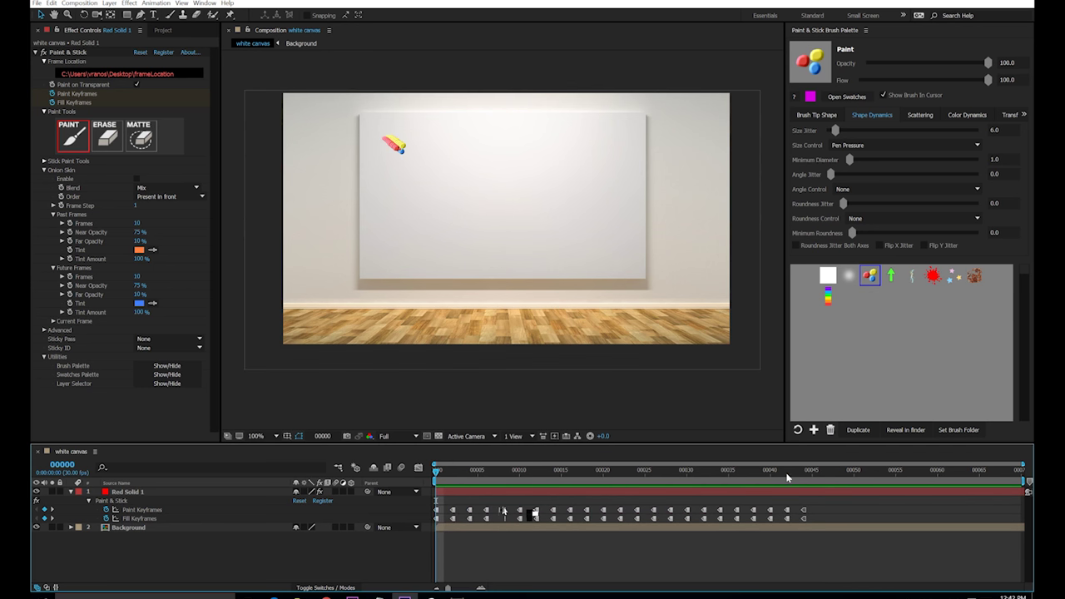
Step: Add an empty Paint & Stick frame at frame 47 to end the stroke animation
{"action": "left_click_drag", "start_coordinate": [786, 477], "coordinate": [829, 471]}
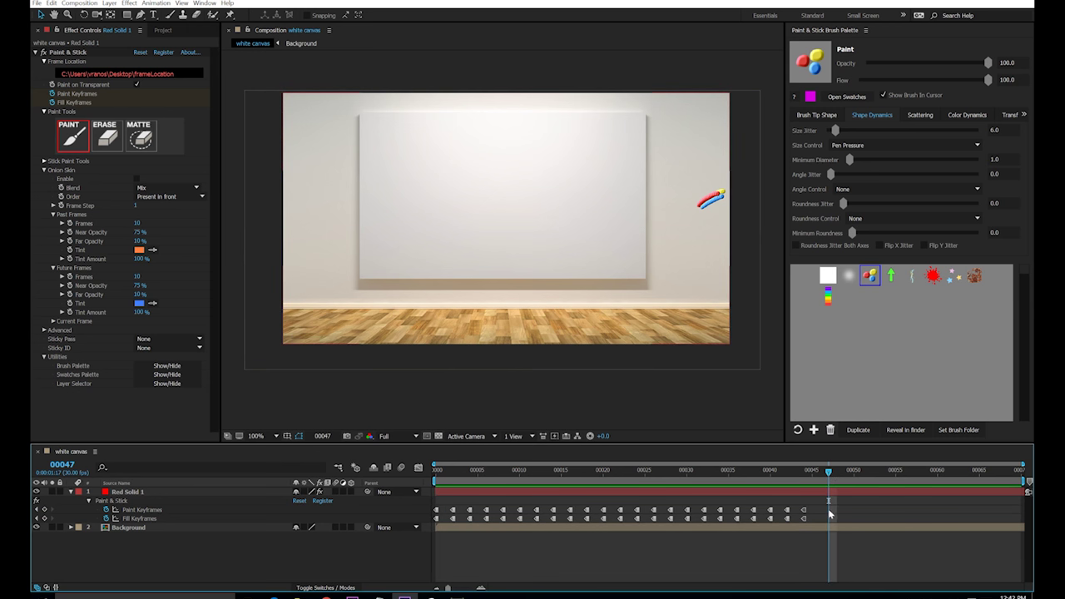
{"action": "left_click", "coordinate": [62, 53]}
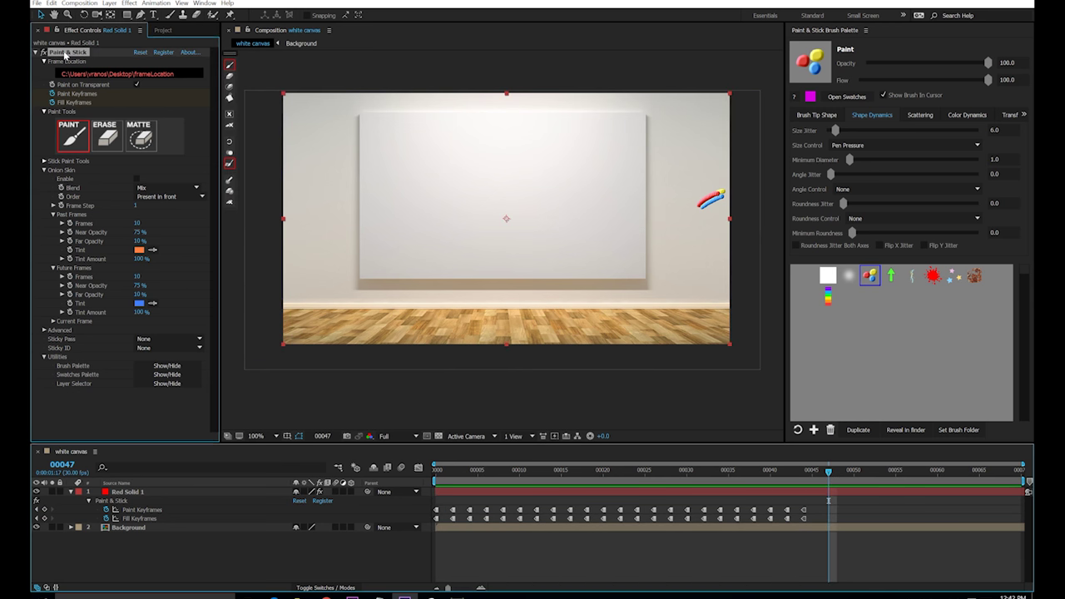
{"action": "left_click", "coordinate": [230, 115]}
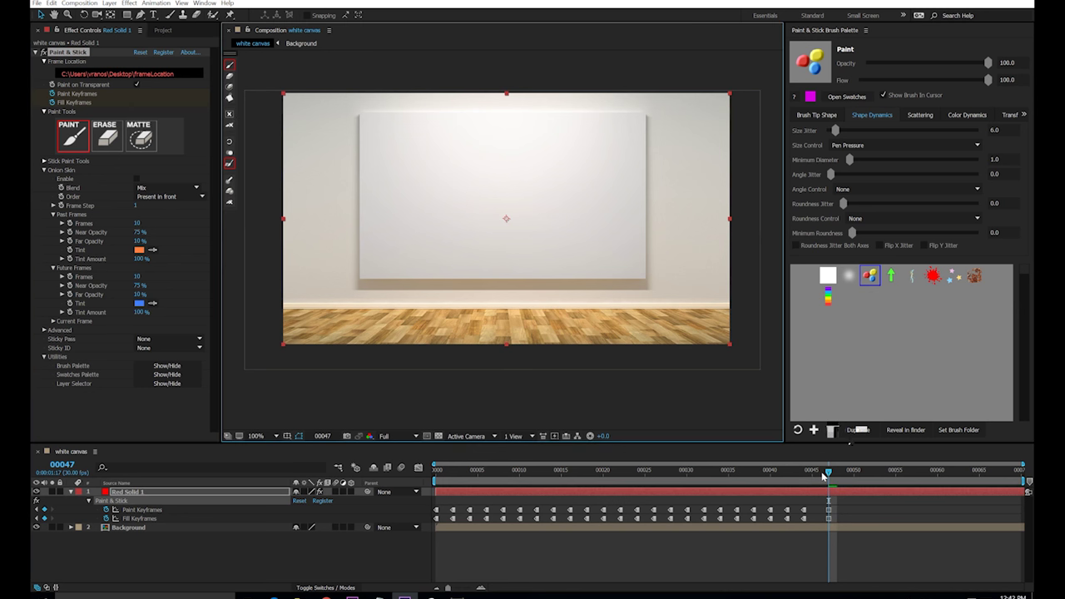
Step: Preview the composition with its blank ending frame and return to frame 0
{"action": "key", "text": "space"}
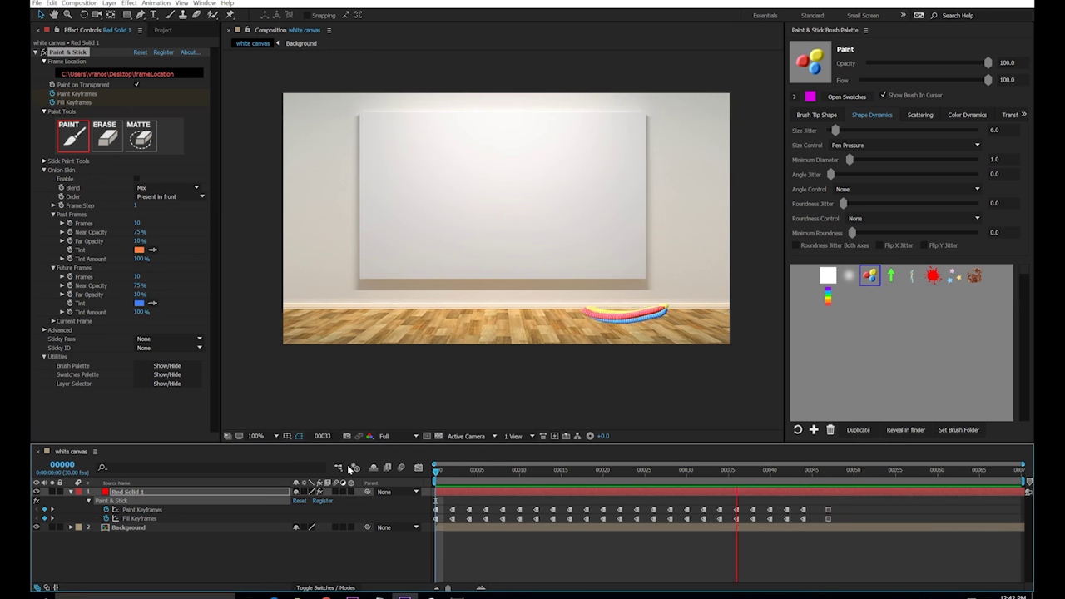
{"action": "key", "text": "space"}
{"action": "left_click", "coordinate": [245, 546]}
{"action": "key", "text": "Home"}
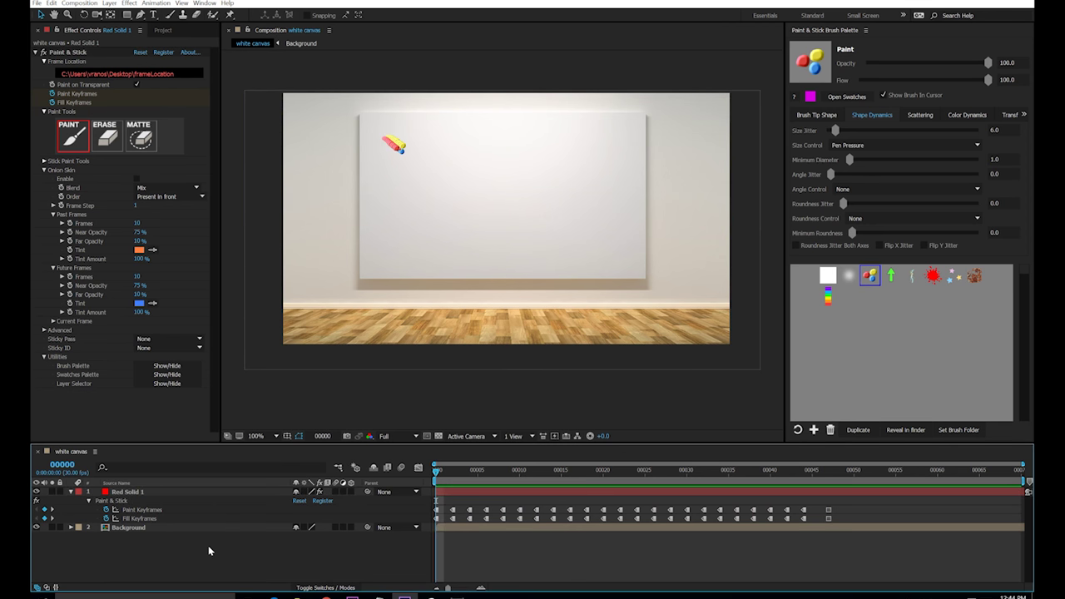
Step: Rename the Red Solid 1 layer to "moving dots" and create a new red solid named "bouncing ball"
{"action": "left_click", "coordinate": [147, 491]}
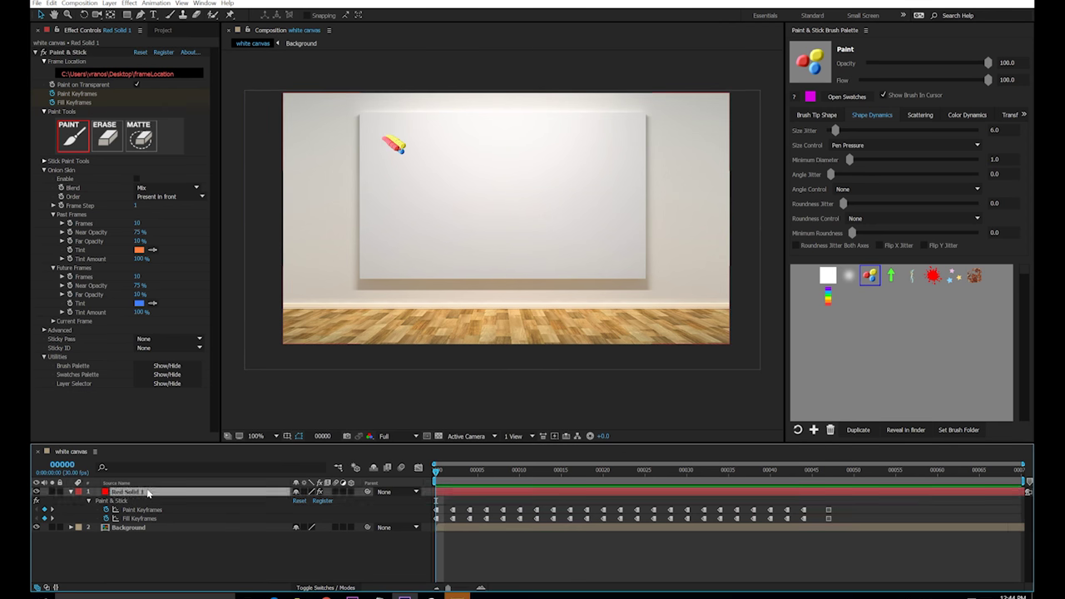
{"action": "key", "text": "ctrl+y"}
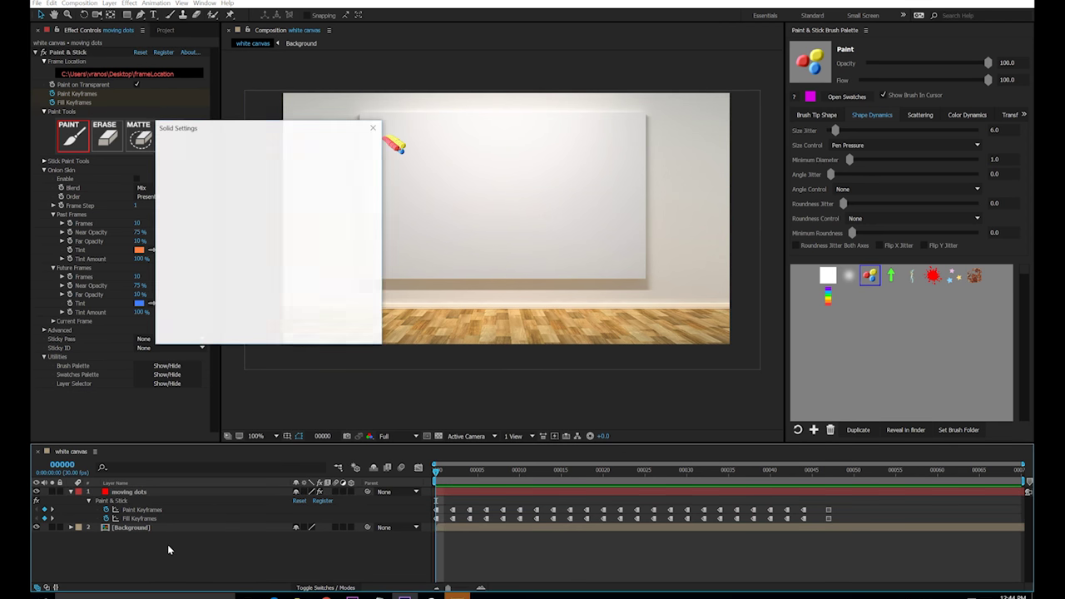
{"action": "type", "text": "bouncing ball"}
{"action": "key", "text": "Return"}
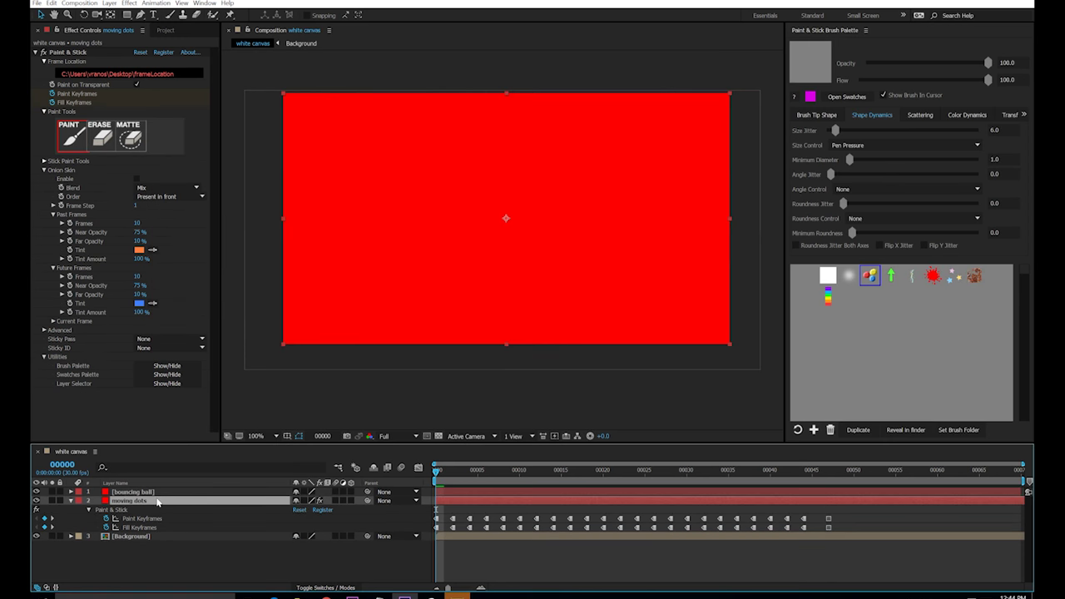
Step: Show the Paint & Stick layer selector and dock it beside the timeline
{"action": "left_click", "coordinate": [72, 53]}
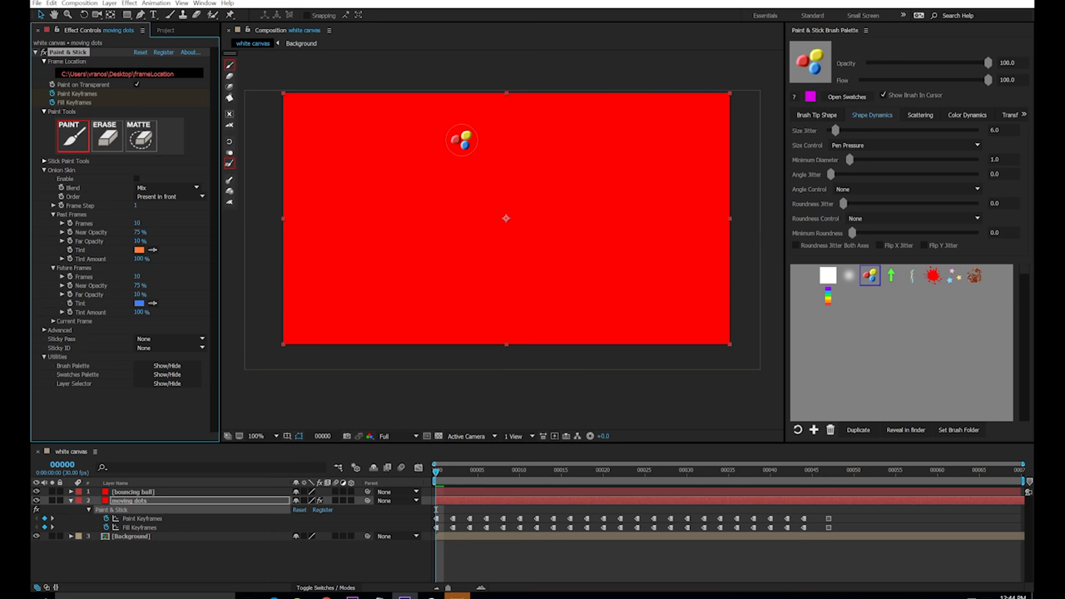
{"action": "left_click", "coordinate": [168, 384]}
{"action": "mouse_move", "coordinate": [106, 52]}
{"action": "left_mouse_down"}
{"action": "mouse_move", "coordinate": [767, 452]}
{"action": "mouse_move", "coordinate": [1029, 529]}
{"action": "mouse_move", "coordinate": [1005, 525]}
{"action": "left_mouse_up"}
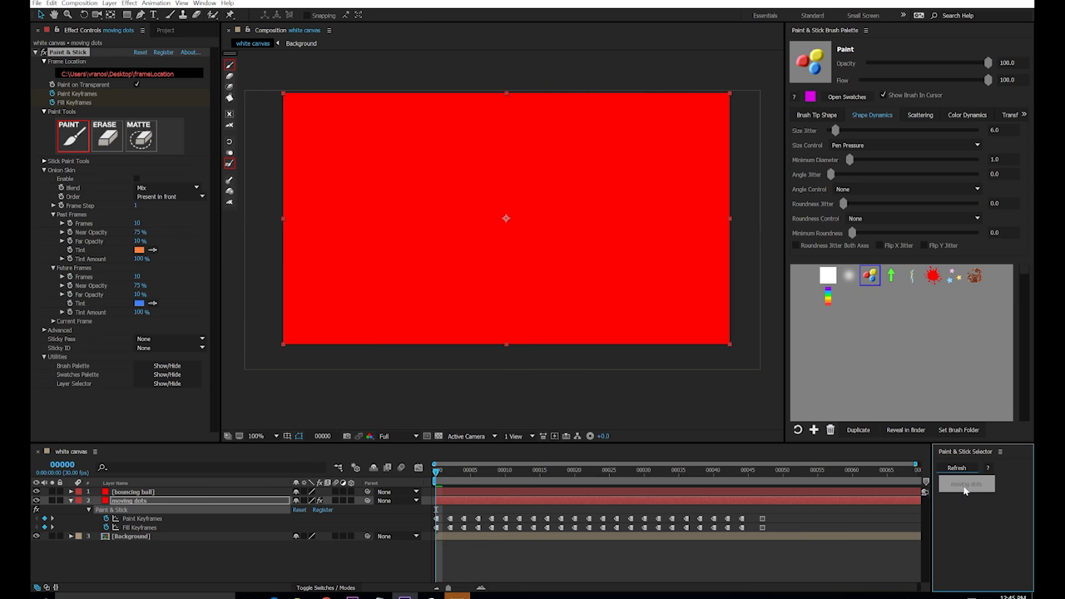
Step: Apply the Paint & Stick effect to the bouncing ball layer
{"action": "left_click", "coordinate": [249, 492]}
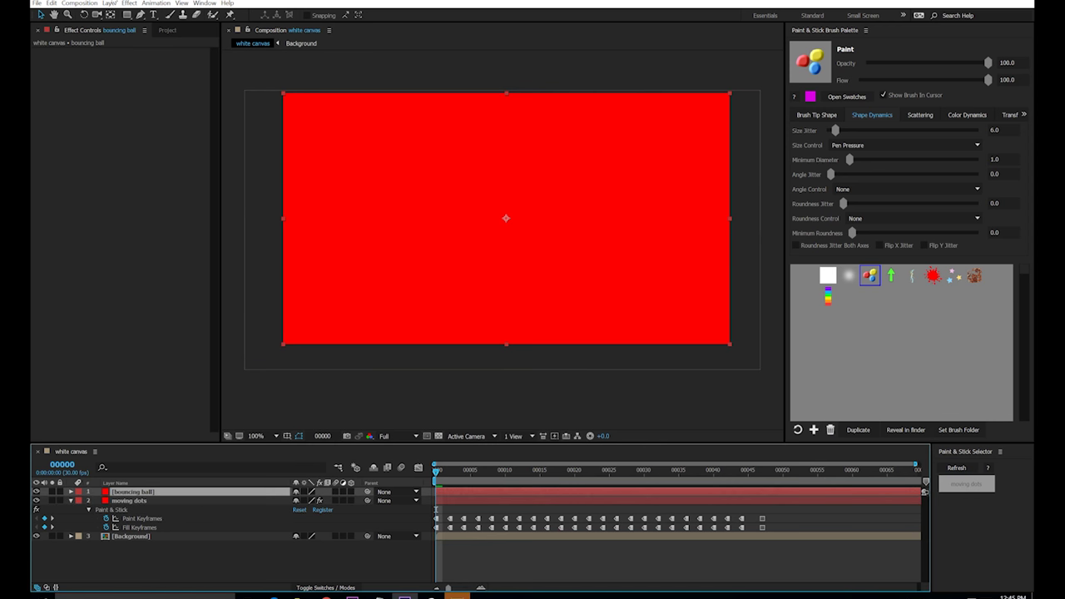
{"action": "left_click", "coordinate": [129, 3]}
{"action": "left_click", "coordinate": [154, 18]}
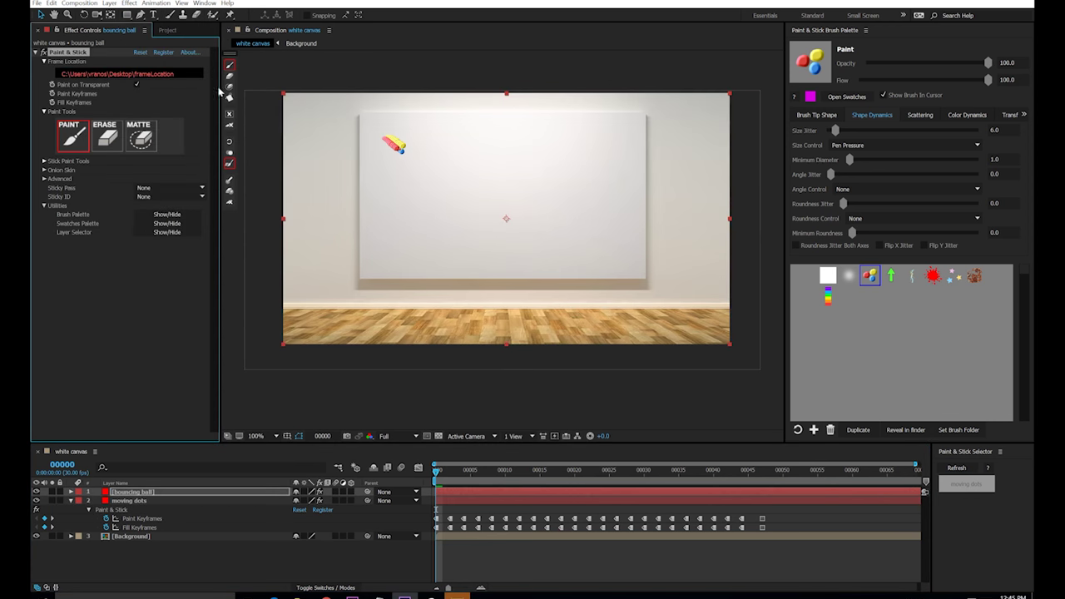
Step: Refresh the Paint & Stick layer selector, switch to moving dots and switch back to bouncing ball
{"action": "left_click", "coordinate": [948, 470]}
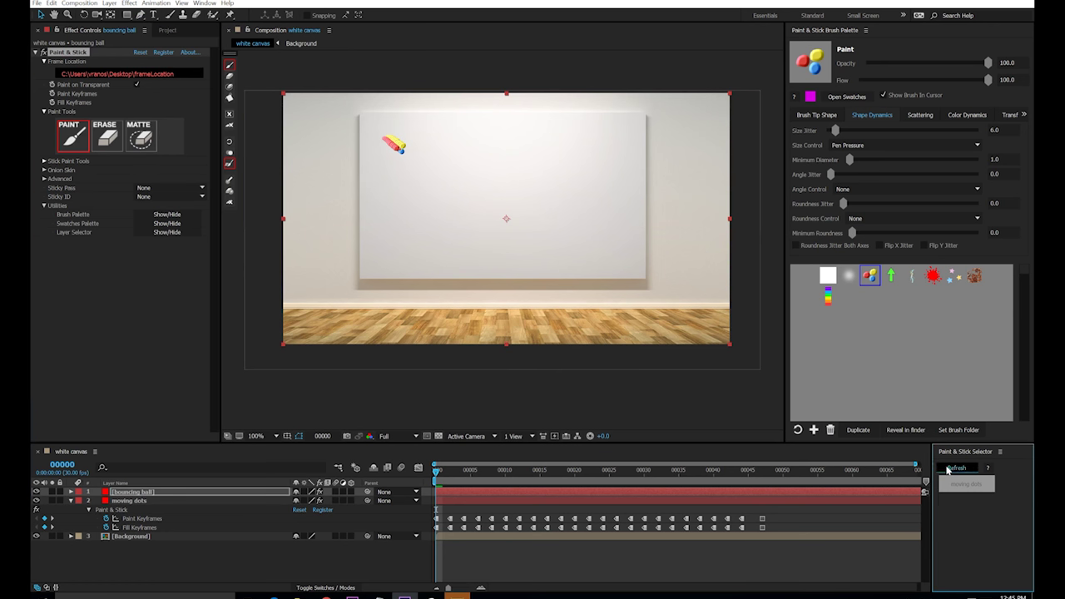
{"action": "left_click", "coordinate": [964, 504]}
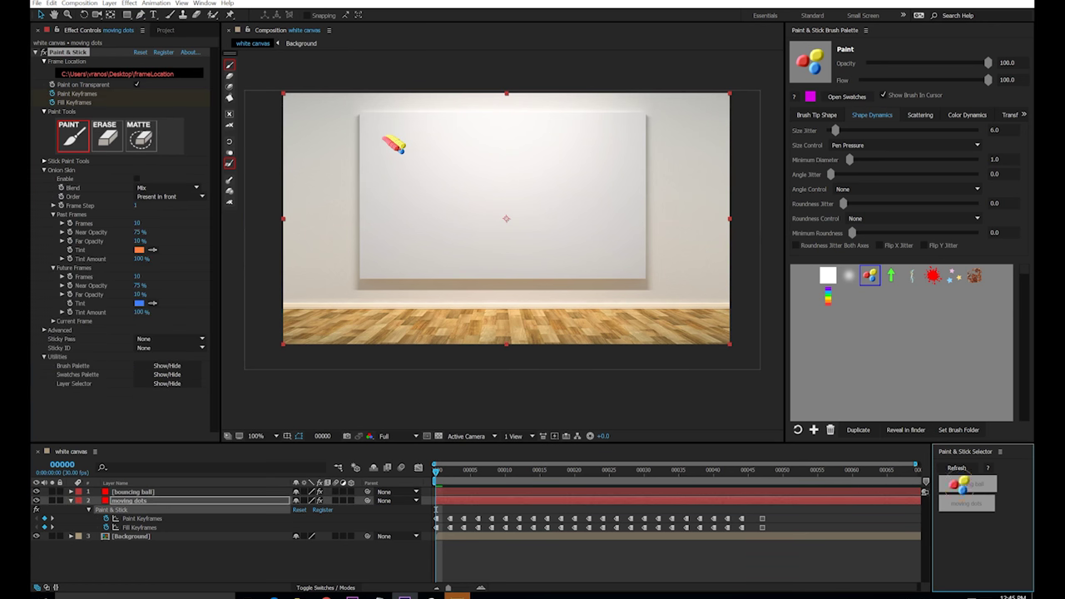
{"action": "left_click", "coordinate": [958, 484]}
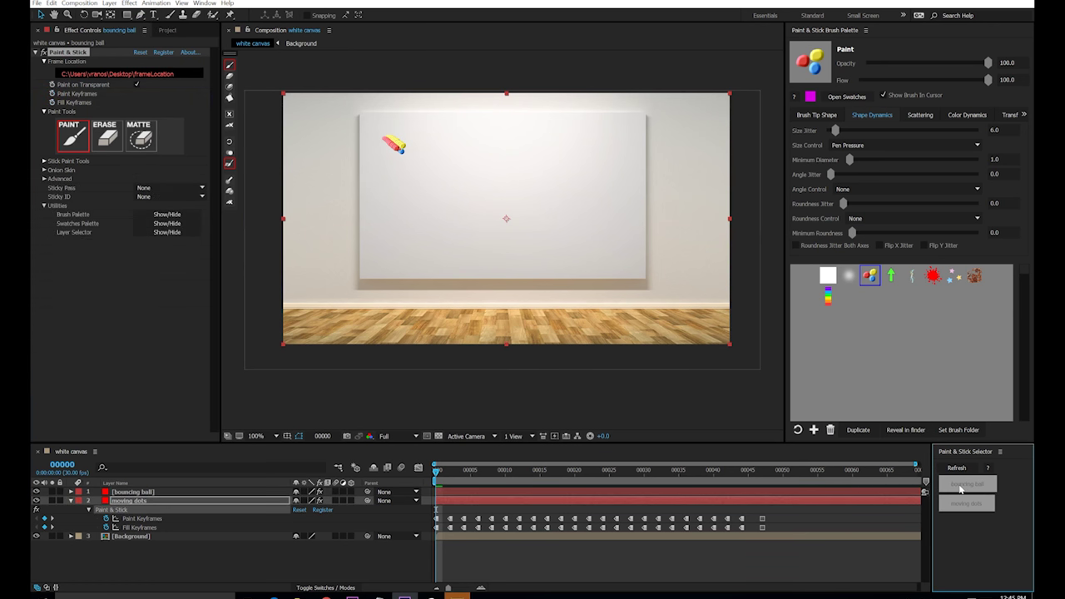
Step: Choose the plain white brush preset and enable Path Smoothing in the advanced settings of the bouncing ball effect
{"action": "left_click", "coordinate": [826, 282]}
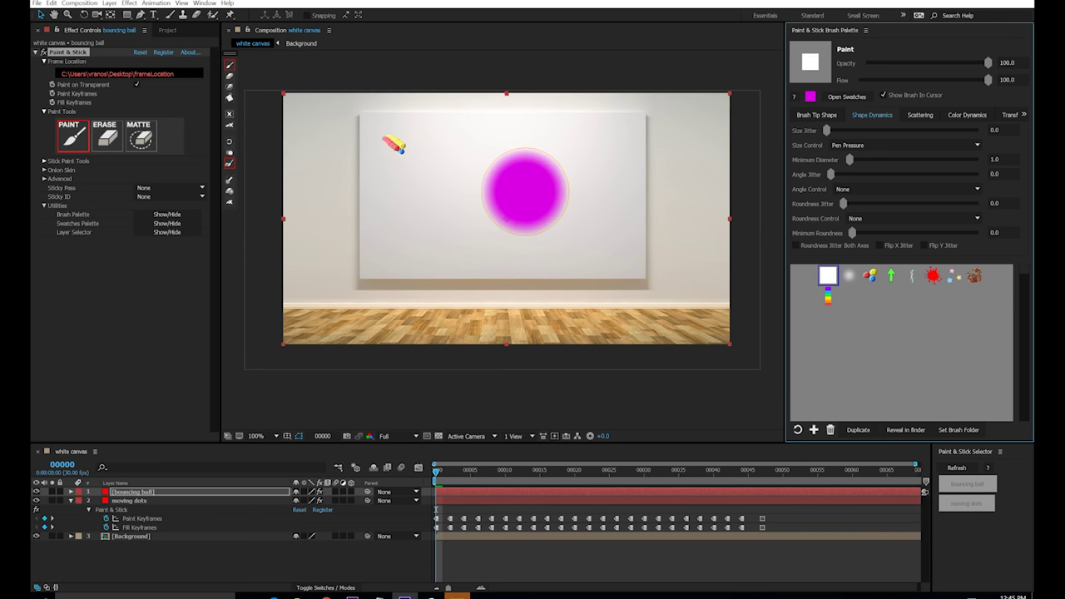
{"action": "left_click", "coordinate": [45, 179]}
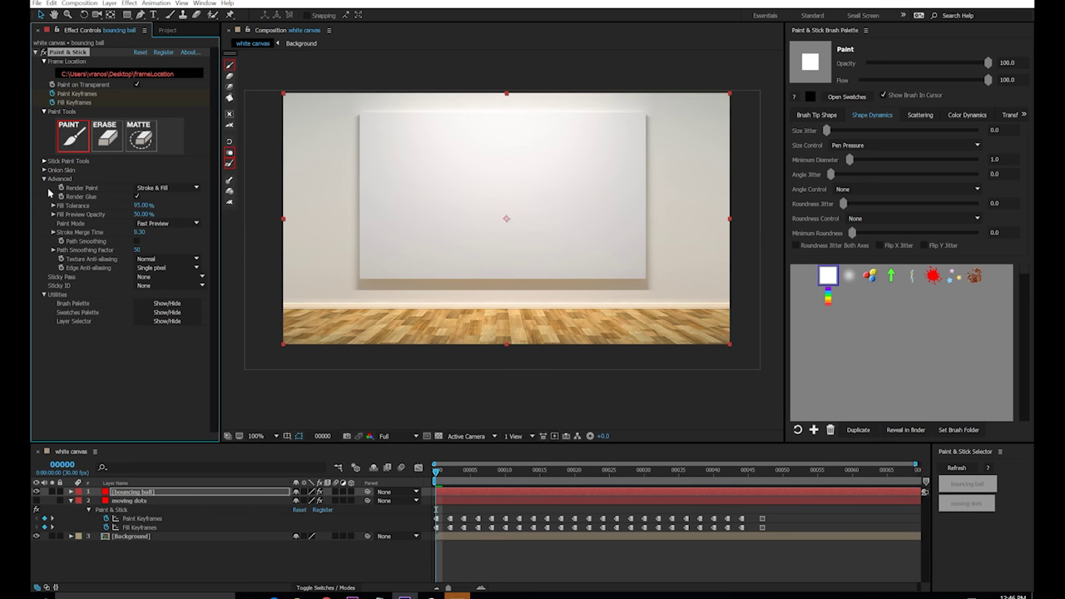
{"action": "left_click", "coordinate": [138, 242]}
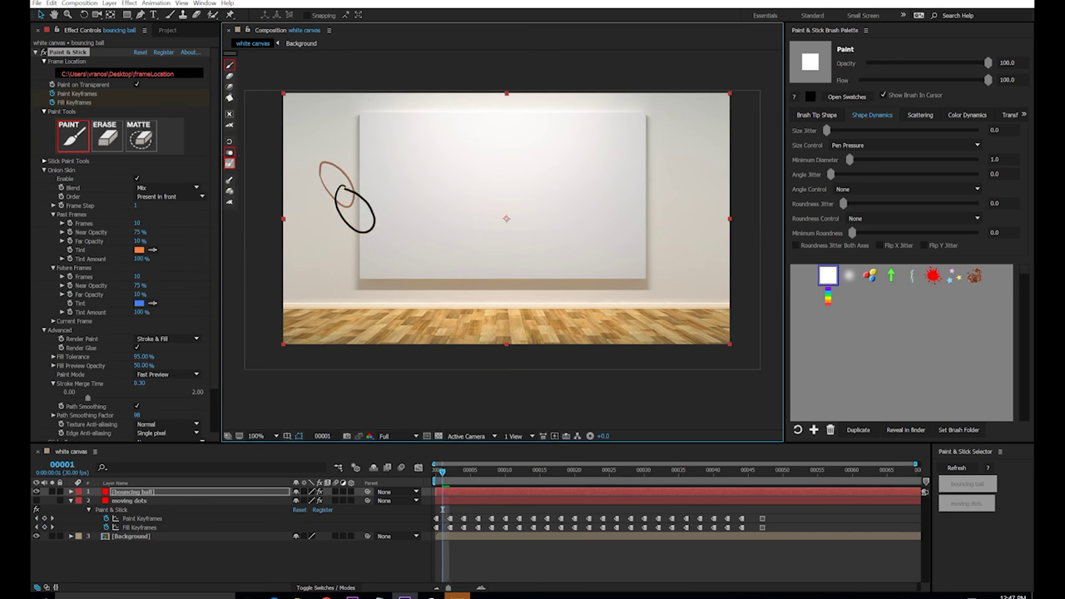
Step: Paint the ball's black outlines frame by frame along a bouncing path, using the onion skin as a guide, and preview the animation
{"action": "key", "text": "ctrl+Right"}
{"action": "left_click_drag", "start_coordinate": [381, 233], "coordinate": [385, 241]}
{"action": "key", "text": "ctrl+Right"}
{"action": "key", "text": "ctrl+Right"}
{"action": "key", "text": "ctrl+Right"}
{"action": "key", "text": "ctrl+Right"}
{"action": "key", "text": "ctrl+Right"}
{"action": "key", "text": "ctrl+Right"}
{"action": "key", "text": "ctrl+Right"}
{"action": "key", "text": "ctrl+Right"}
{"action": "key", "text": "ctrl+Right"}
{"action": "key", "text": "ctrl+Right"}
{"action": "key", "text": "ctrl+Right"}
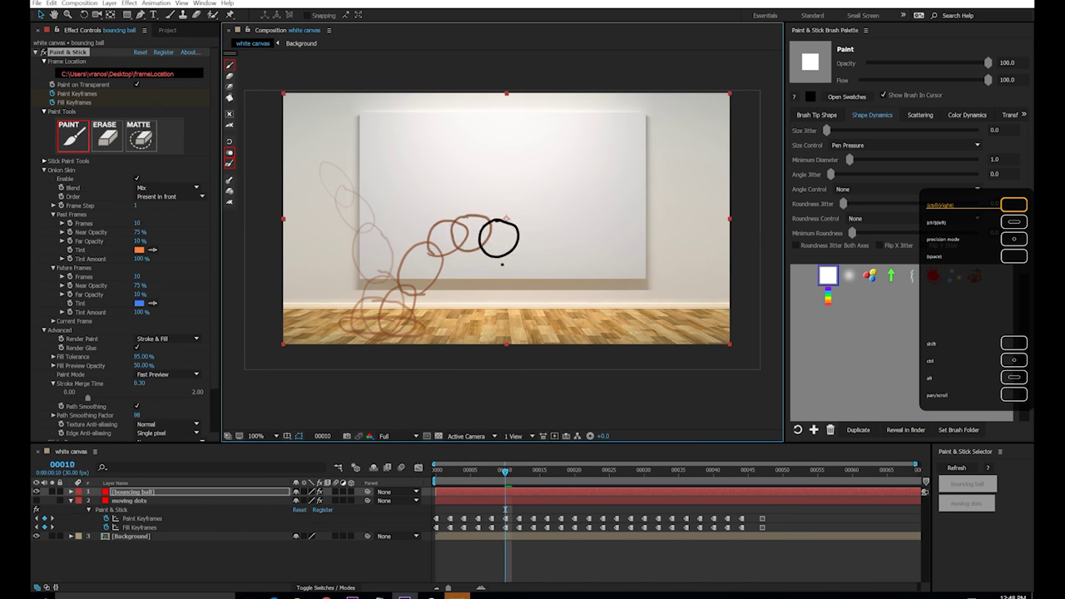
{"action": "key", "text": "ctrl+Right"}
{"action": "key", "text": "ctrl+Right"}
{"action": "key", "text": "ctrl+Right"}
{"action": "key", "text": "ctrl+Right"}
{"action": "key", "text": "ctrl+Right"}
{"action": "key", "text": "ctrl+Right"}
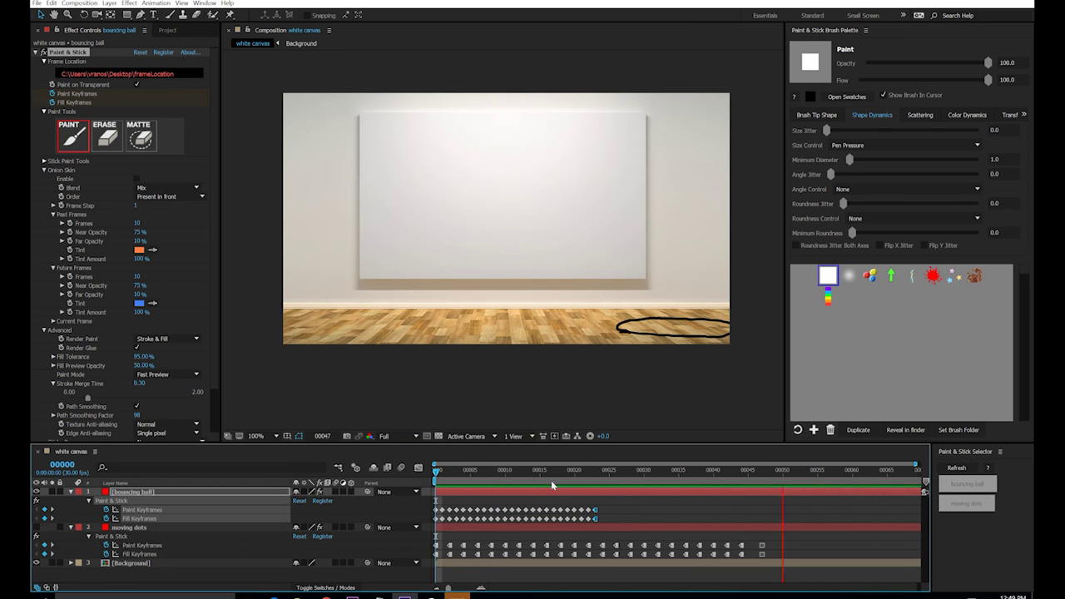
{"action": "key", "text": "space"}
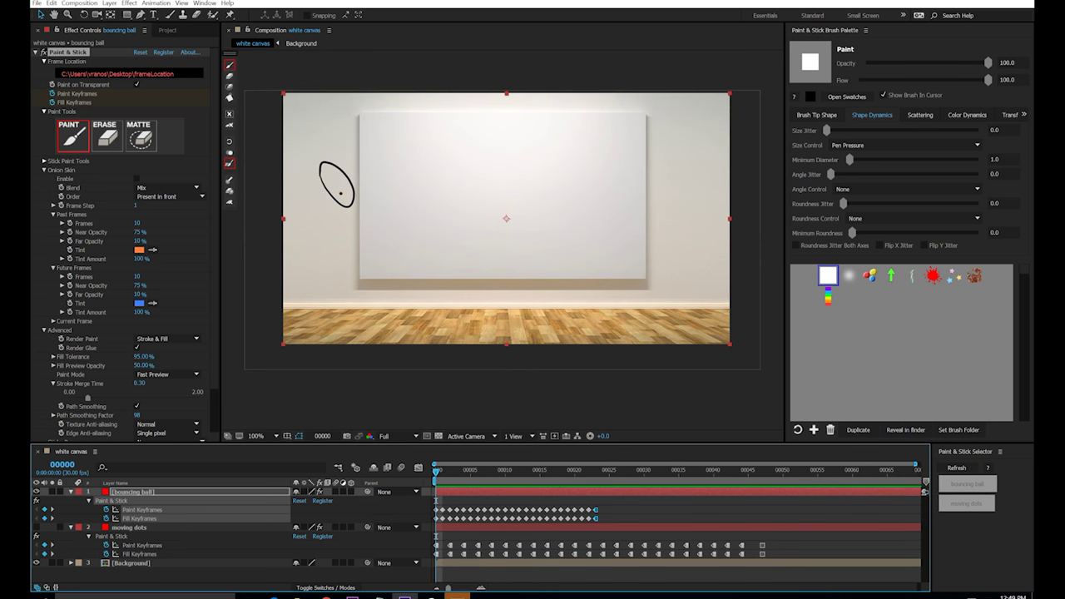
Step: Try filling the ball outline on frame 0 with black using the Fill tool, and undo the fill
{"action": "key", "text": "f"}
{"action": "left_click", "coordinate": [338, 188]}
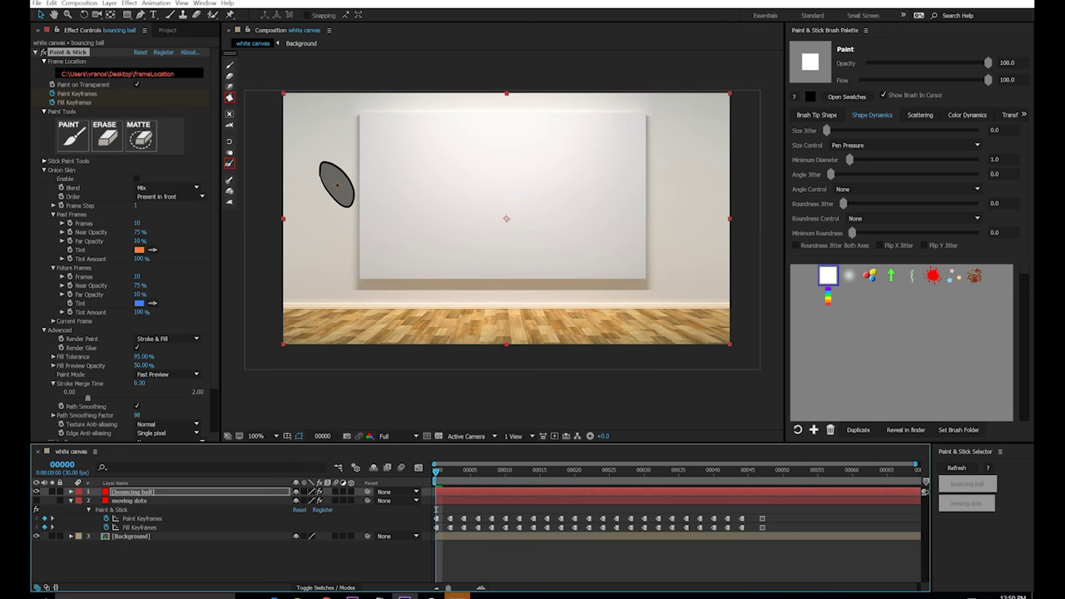
{"action": "key", "text": "g"}
{"action": "key", "text": "ctrl+z"}
Step: Set the paint colour to blue 399BFF
{"action": "left_click", "coordinate": [811, 99]}
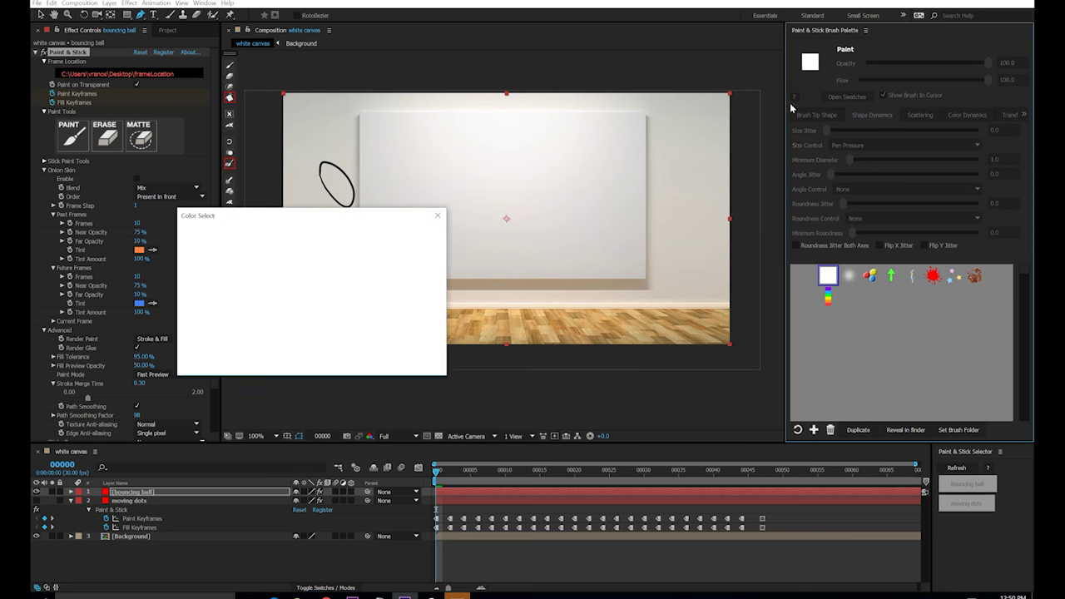
{"action": "left_click", "coordinate": [290, 234]}
{"action": "left_click_drag", "start_coordinate": [333, 304], "coordinate": [334, 288]}
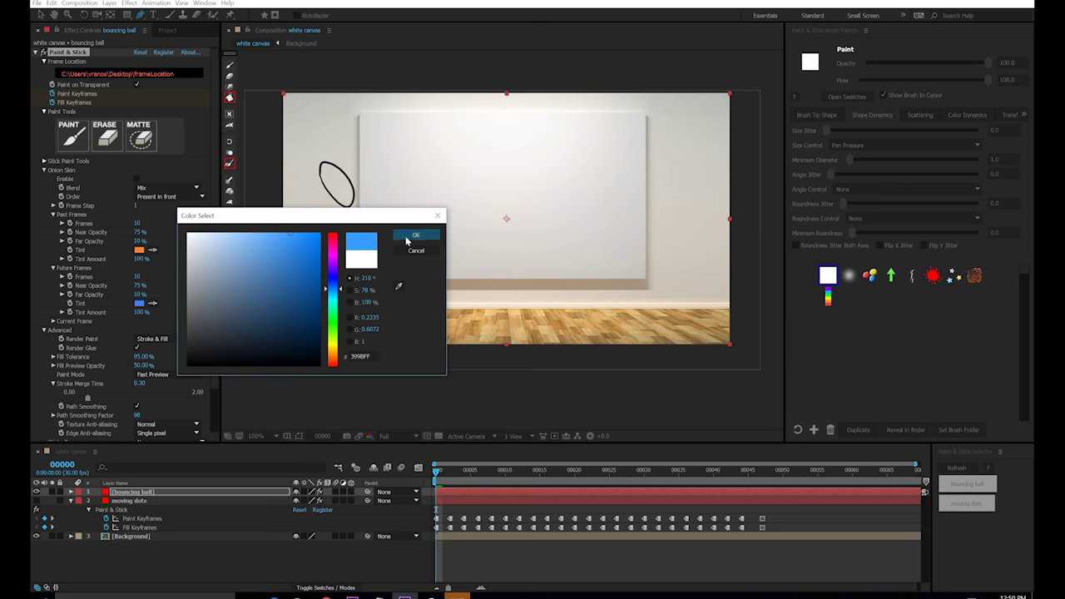
{"action": "left_click", "coordinate": [415, 234]}
Step: Collapse the Onion Skin settings, show the swatches palette and dock it above the brush palette
{"action": "left_click", "coordinate": [44, 171]}
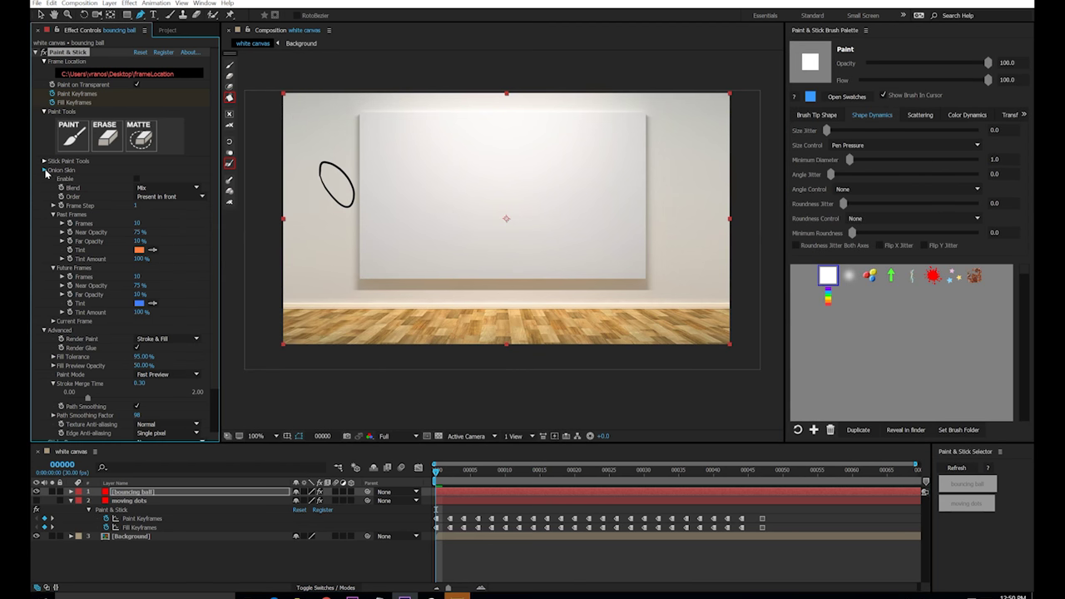
{"action": "left_click", "coordinate": [138, 329]}
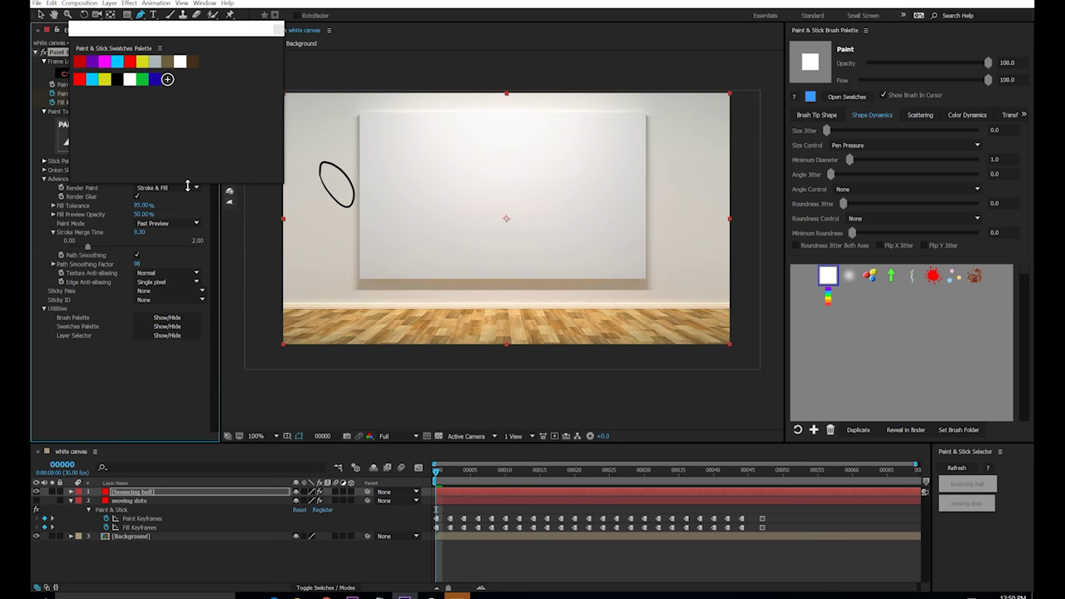
{"action": "mouse_move", "coordinate": [117, 54]}
{"action": "left_mouse_down"}
{"action": "mouse_move", "coordinate": [787, 77]}
{"action": "mouse_move", "coordinate": [869, 55]}
{"action": "left_mouse_up"}
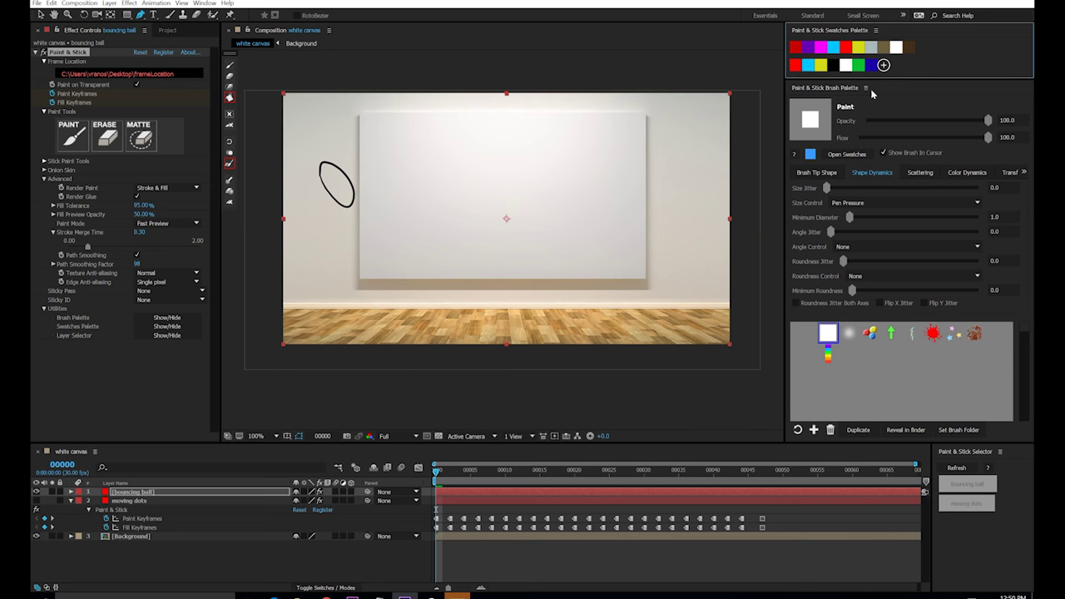
Step: Set the paint colour to red ED0F0F and to grey C6C6C6 in turn, so both join the recent swatches
{"action": "left_click", "coordinate": [810, 154]}
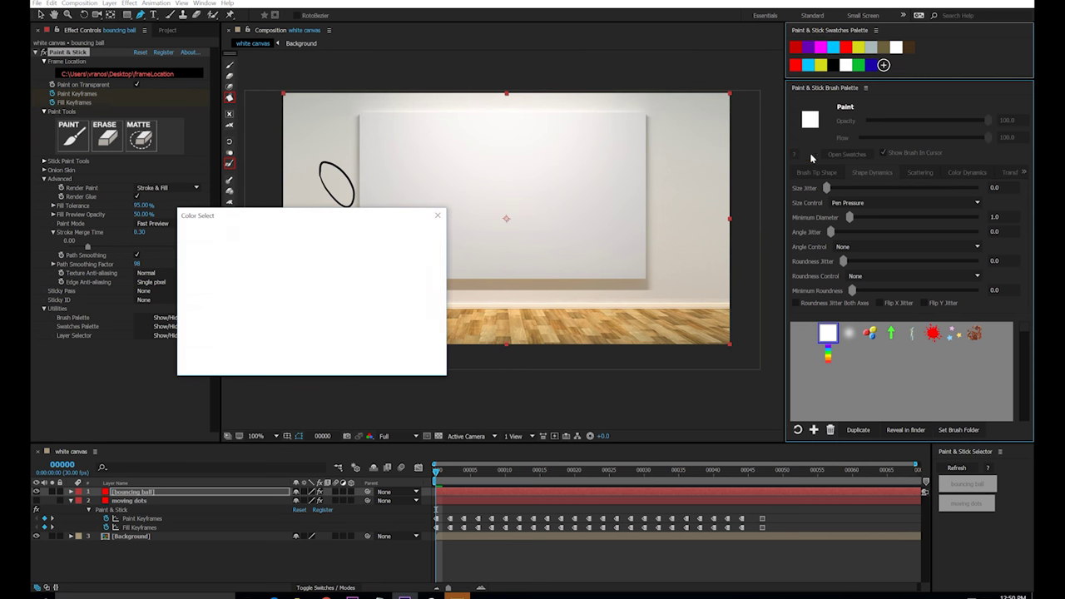
{"action": "left_click_drag", "start_coordinate": [292, 254], "coordinate": [311, 240]}
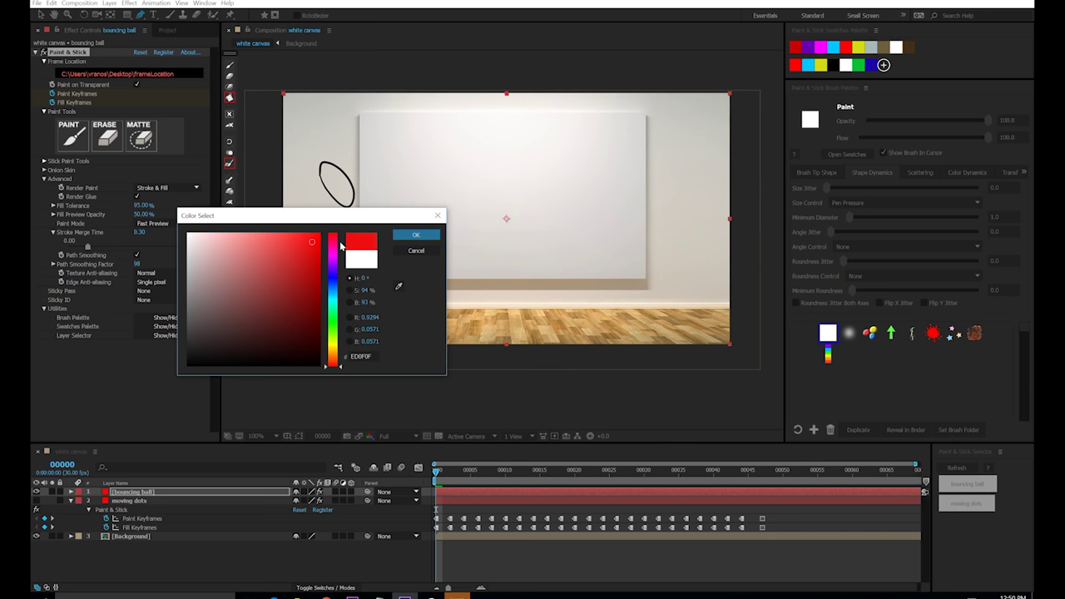
{"action": "left_click", "coordinate": [413, 237]}
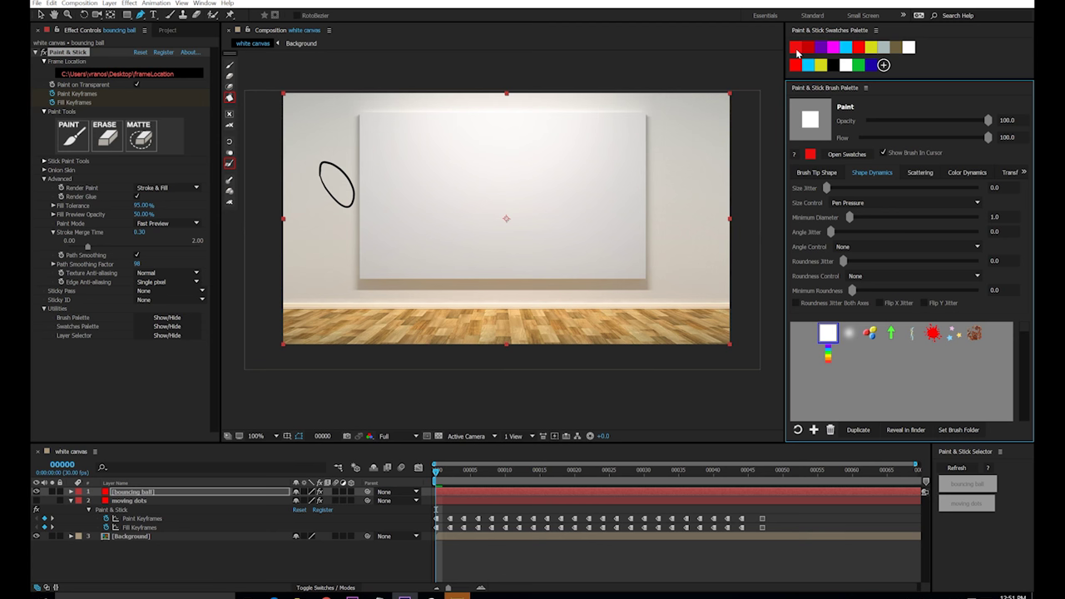
{"action": "left_click", "coordinate": [812, 154]}
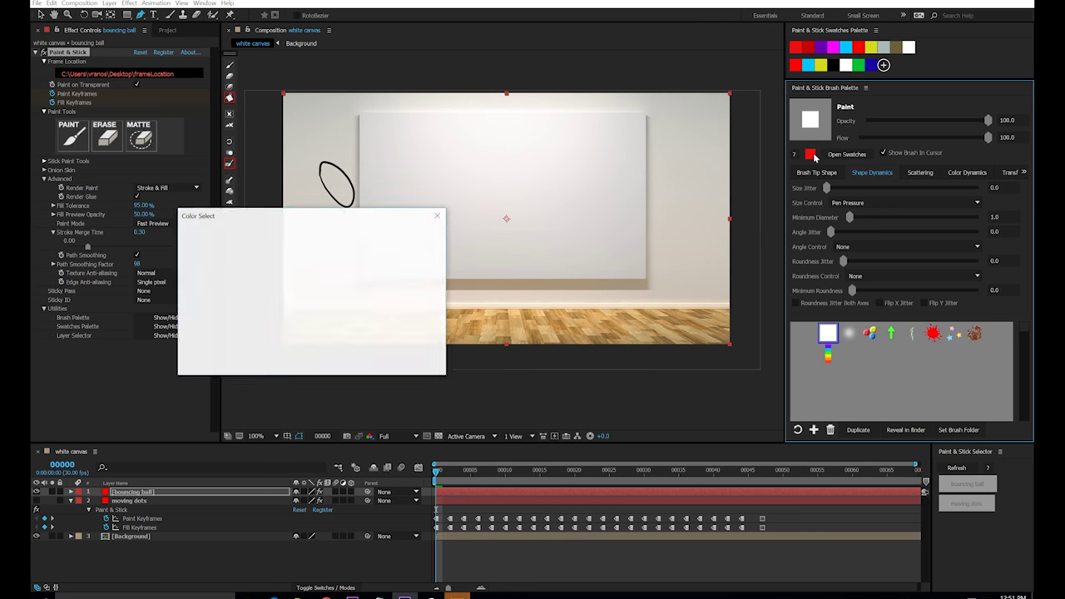
{"action": "left_click", "coordinate": [188, 261]}
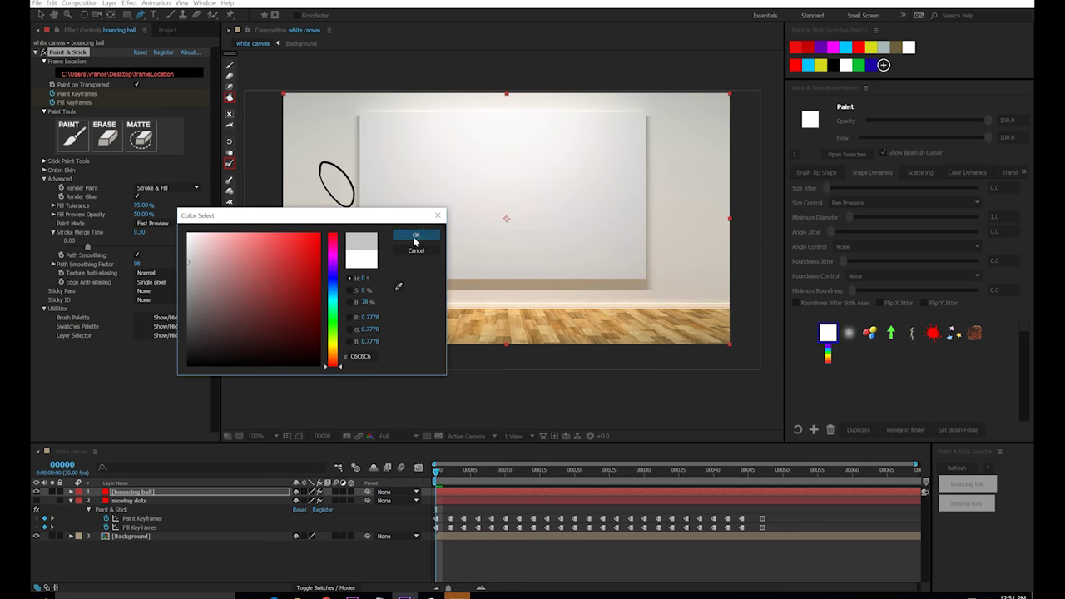
{"action": "key", "text": "Return"}
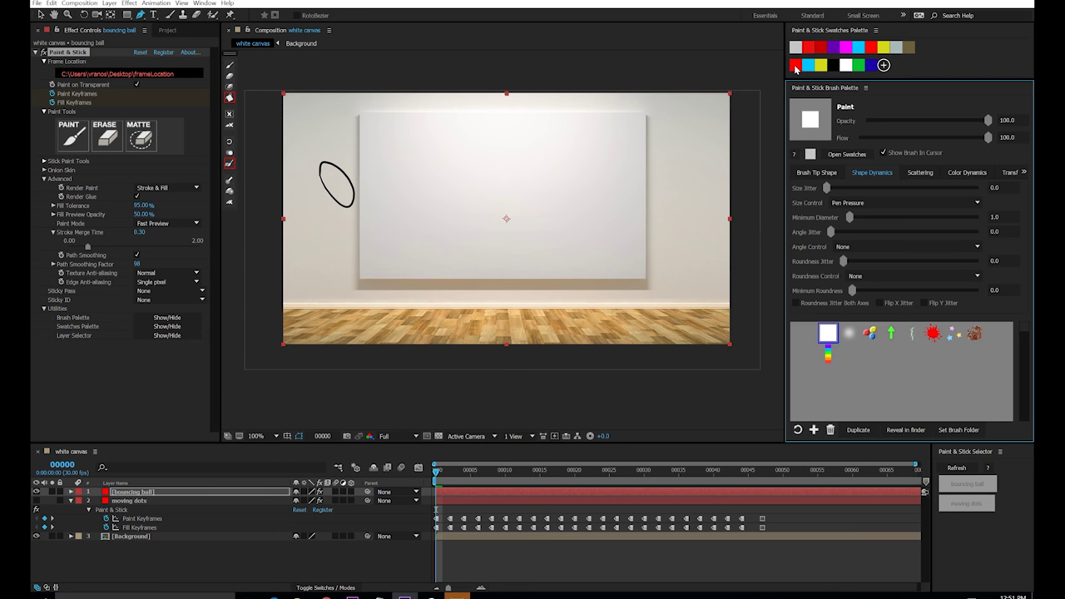
Step: Set the paint colour to orange with a hue of 38° and add it to the saved swatches
{"action": "left_click", "coordinate": [810, 154]}
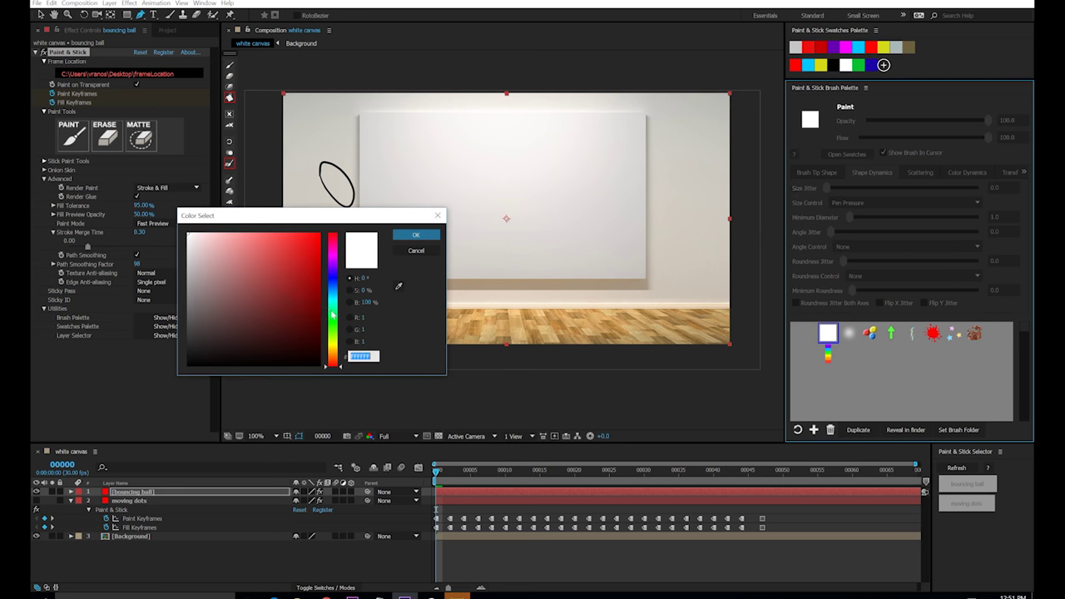
{"action": "left_click", "coordinate": [337, 356]}
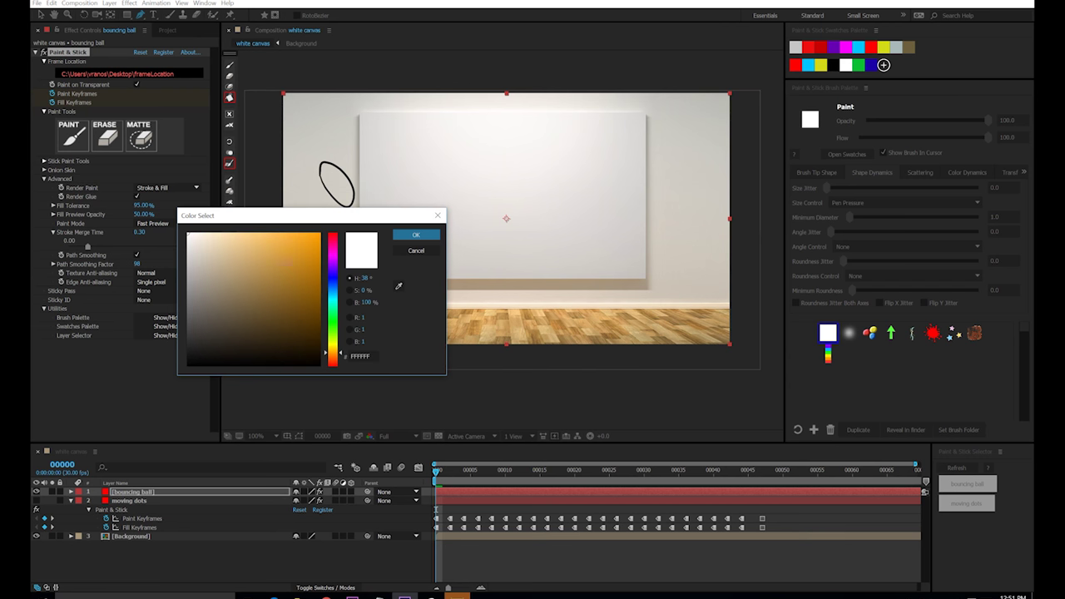
{"action": "left_click", "coordinate": [416, 234]}
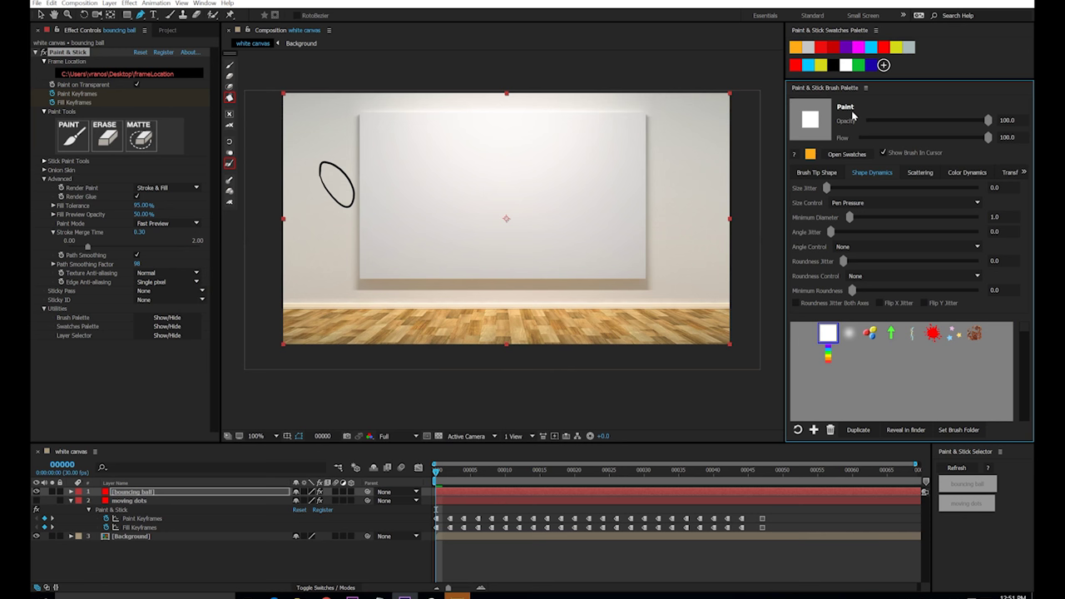
{"action": "left_click", "coordinate": [883, 65]}
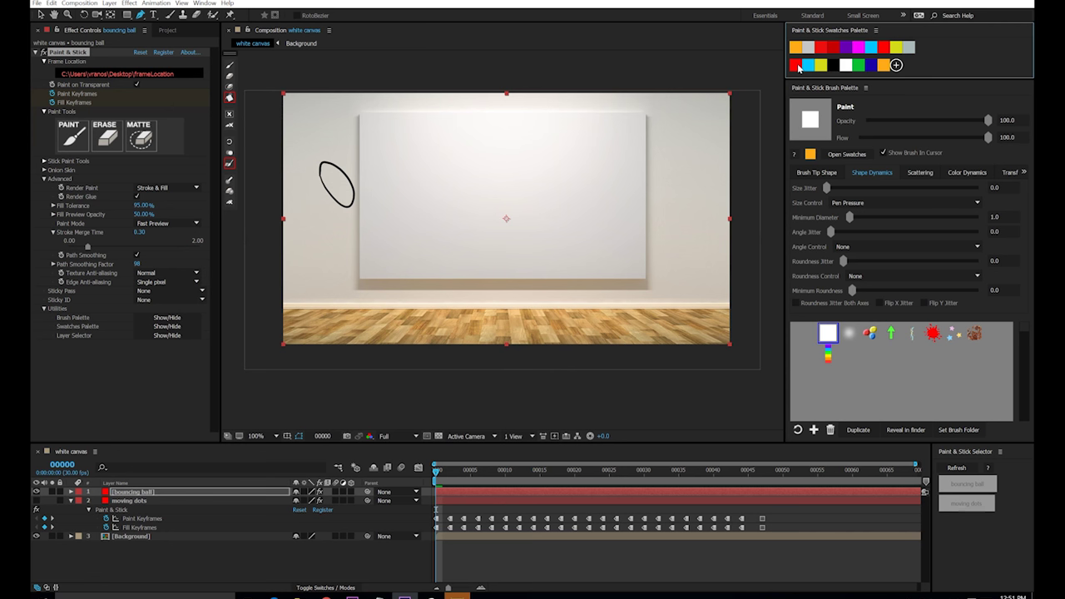
Step: Delete the red, green, dark blue, white and black saved swatches and the purple recent swatch
{"action": "left_click", "coordinate": [799, 66], "text": "alt"}
{"action": "left_click", "coordinate": [845, 65], "text": "alt"}
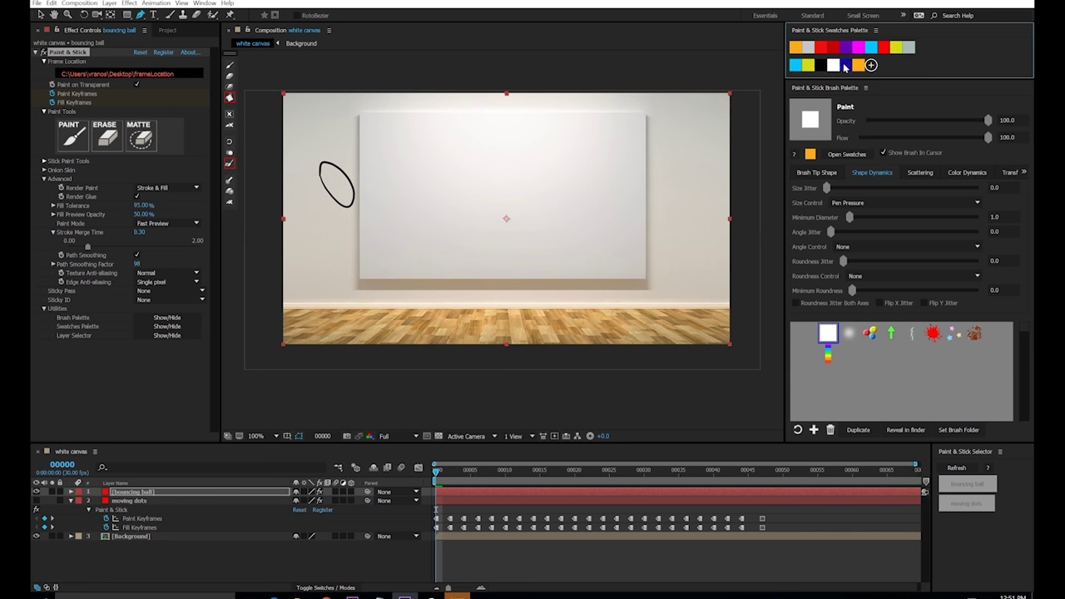
{"action": "left_click", "coordinate": [844, 65], "text": "alt"}
{"action": "left_click", "coordinate": [833, 65], "text": "alt"}
{"action": "left_click", "coordinate": [820, 65], "text": "alt"}
{"action": "left_click", "coordinate": [845, 48], "text": "alt"}
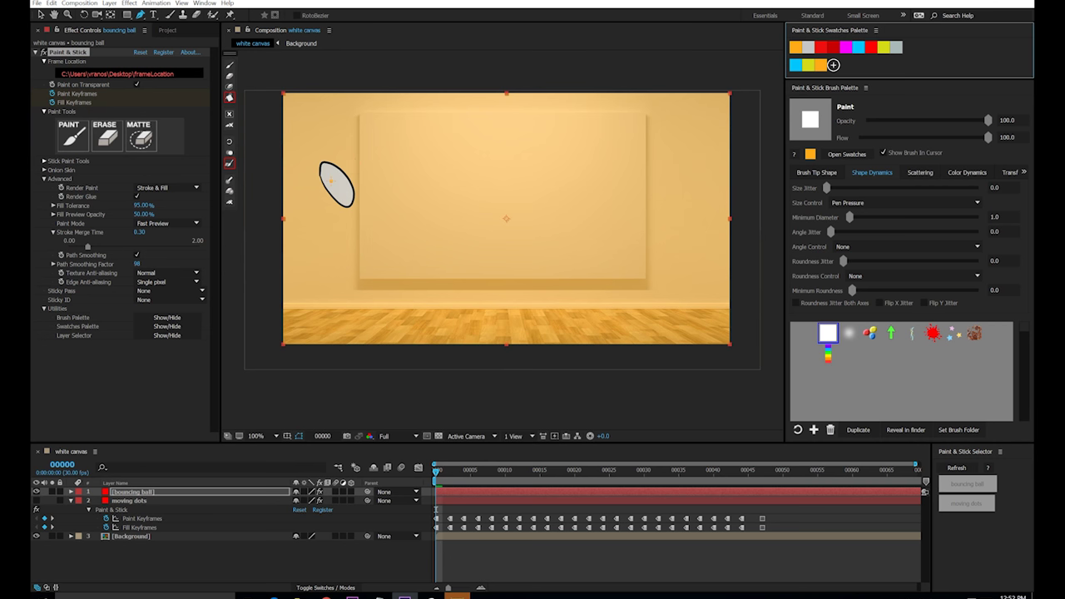
Step: Fill the ball outline with orange frame by frame, from frame 0 to frame 23
{"action": "left_click", "coordinate": [331, 181]}
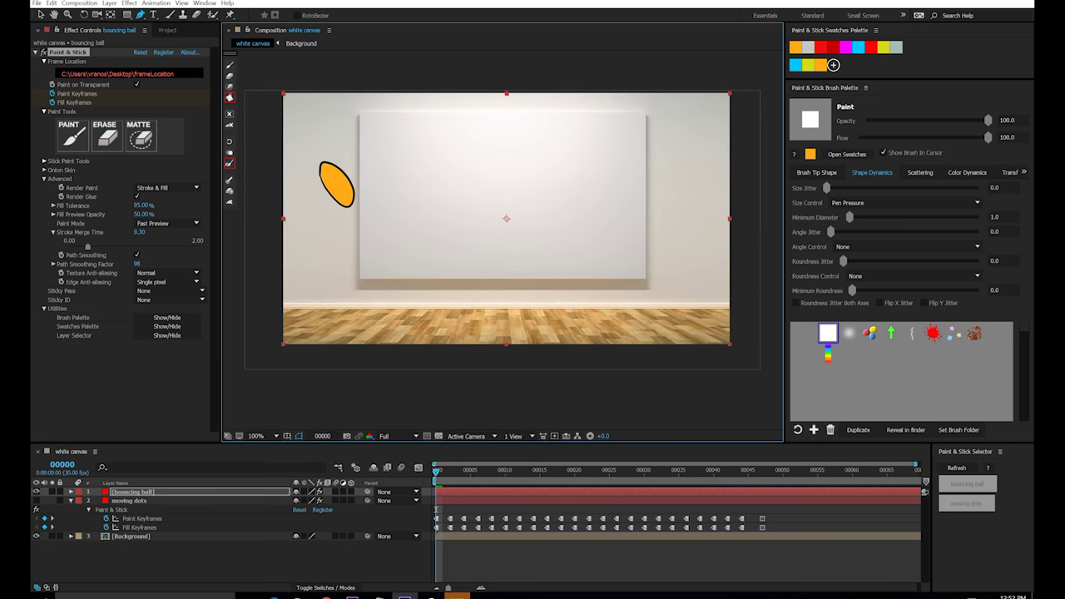
{"action": "key", "text": "Page_Down"}
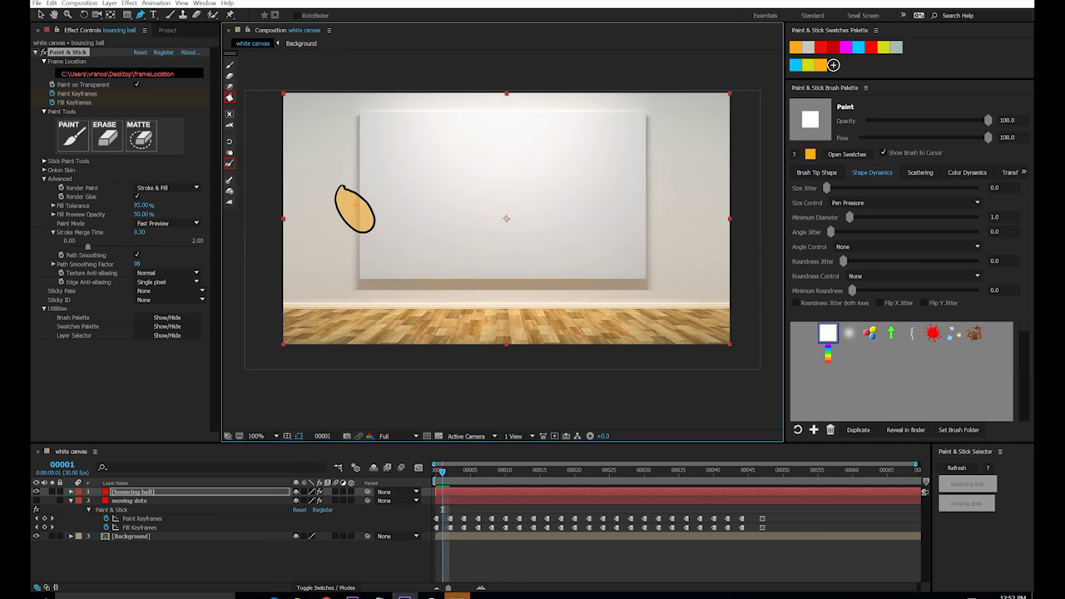
{"action": "key", "text": "Page_Down"}
{"action": "key", "text": "Page_Down"}
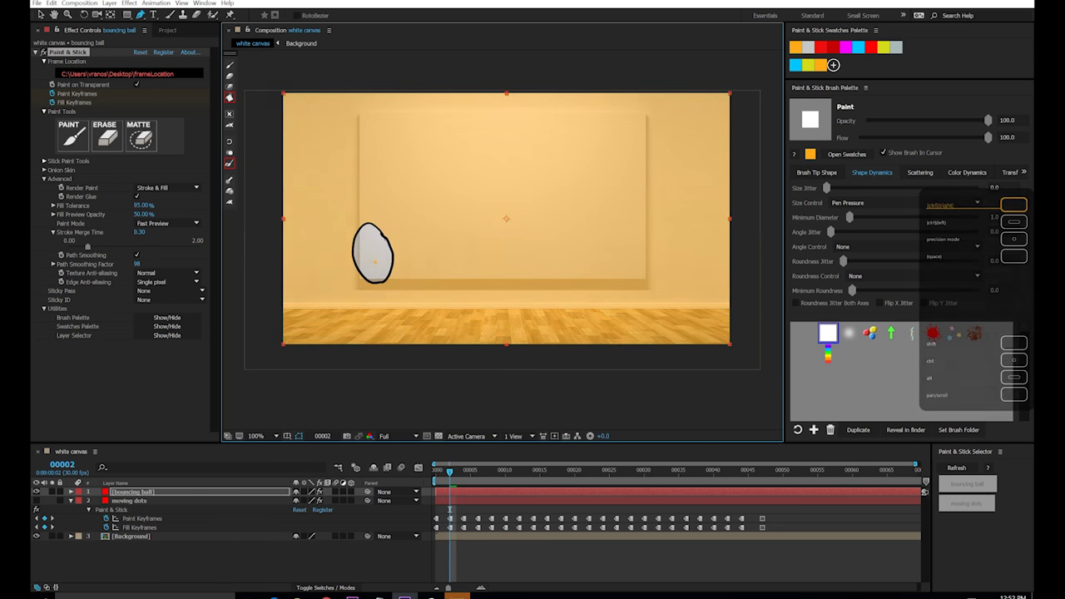
{"action": "key", "text": "Page_Down"}
{"action": "key", "text": "Page_Down"}
{"action": "key", "text": "Page_Down"}
{"action": "key", "text": "Page_Down"}
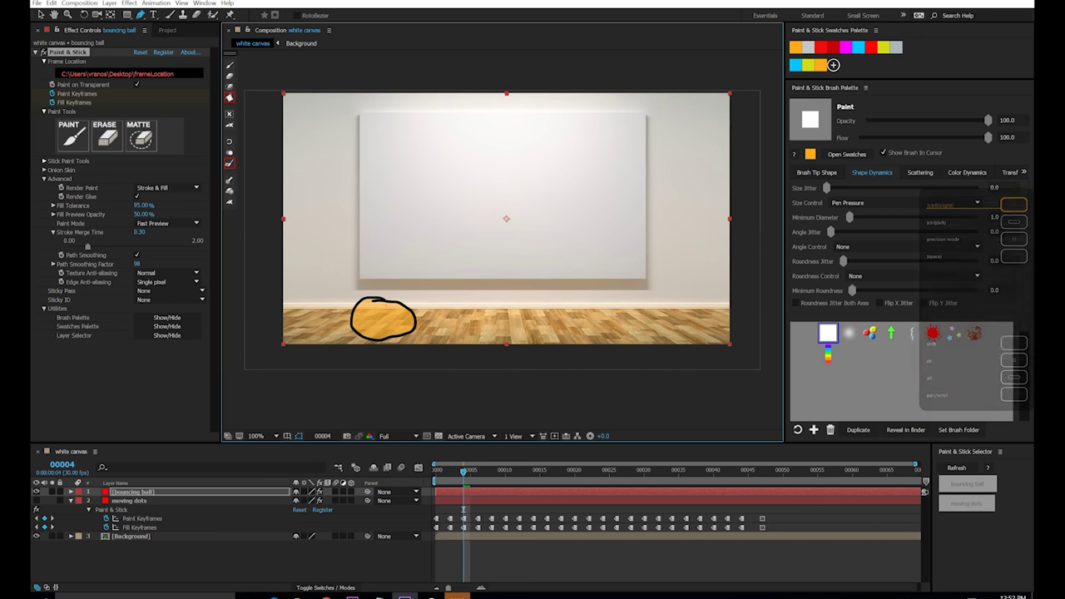
{"action": "key", "text": "Page_Down"}
{"action": "key", "text": "Page_Down"}
{"action": "key", "text": "Page_Down"}
{"action": "key", "text": "Page_Down"}
{"action": "key", "text": "Page_Down"}
{"action": "key", "text": "Page_Down"}
{"action": "key", "text": "Page_Down"}
{"action": "key", "text": "Page_Down"}
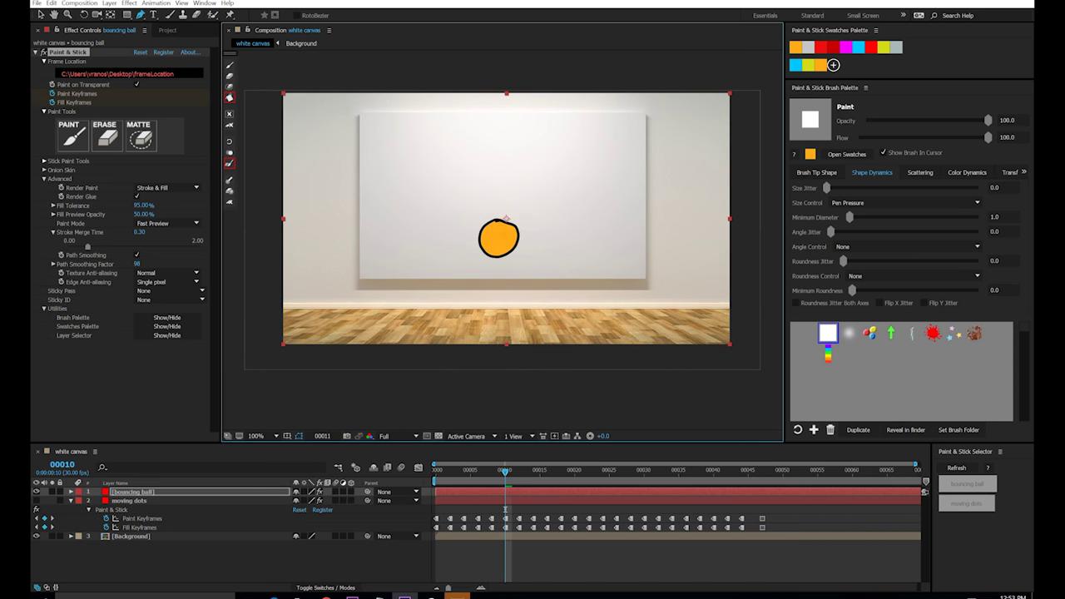
{"action": "key", "text": "Page_Down"}
{"action": "key", "text": "Page_Down"}
{"action": "key", "text": "Page_Down"}
{"action": "key", "text": "Page_Down"}
{"action": "key", "text": "Page_Down"}
{"action": "key", "text": "Page_Down"}
{"action": "key", "text": "Page_Down"}
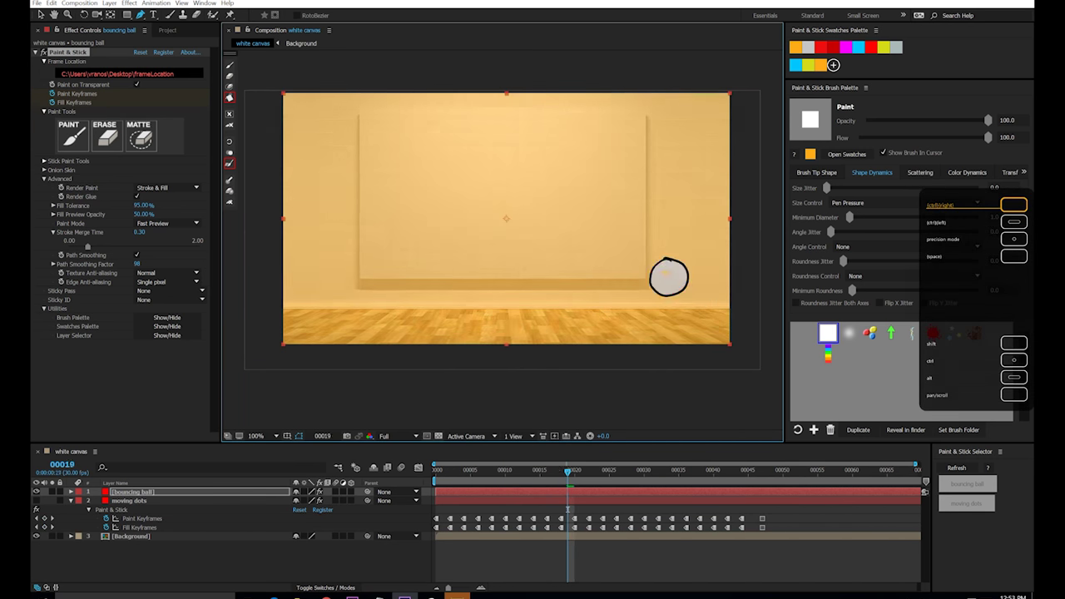
{"action": "key", "text": "Page_Down"}
Step: Retime all Paint and Fill keyframes of the bouncing ball layer to end at about frame 21, and preview the animation from frame 0
{"action": "key", "text": "u"}
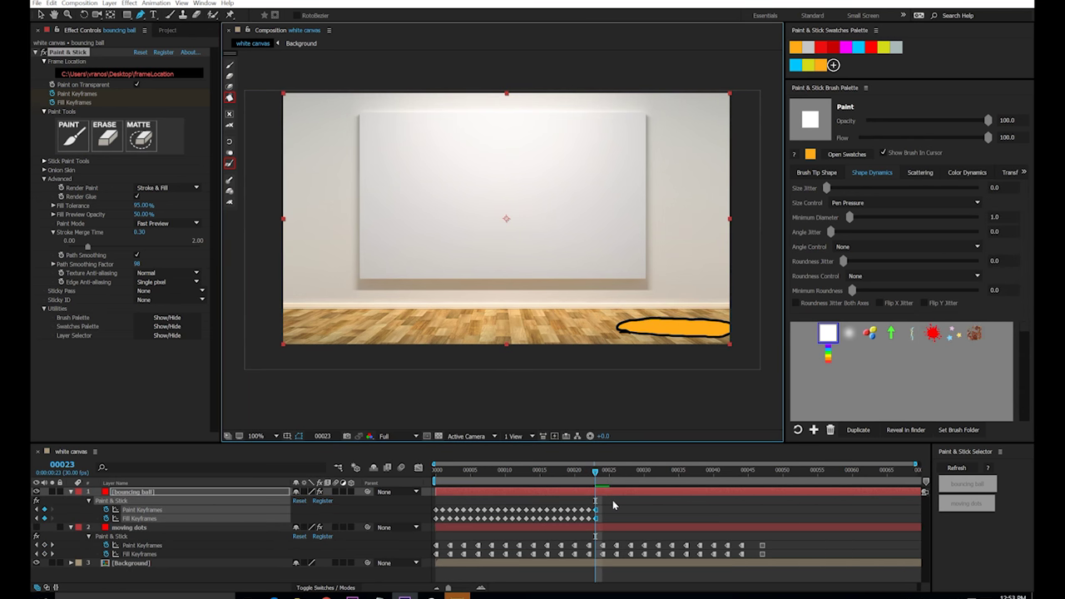
{"action": "left_click_drag", "start_coordinate": [613, 504], "coordinate": [423, 530]}
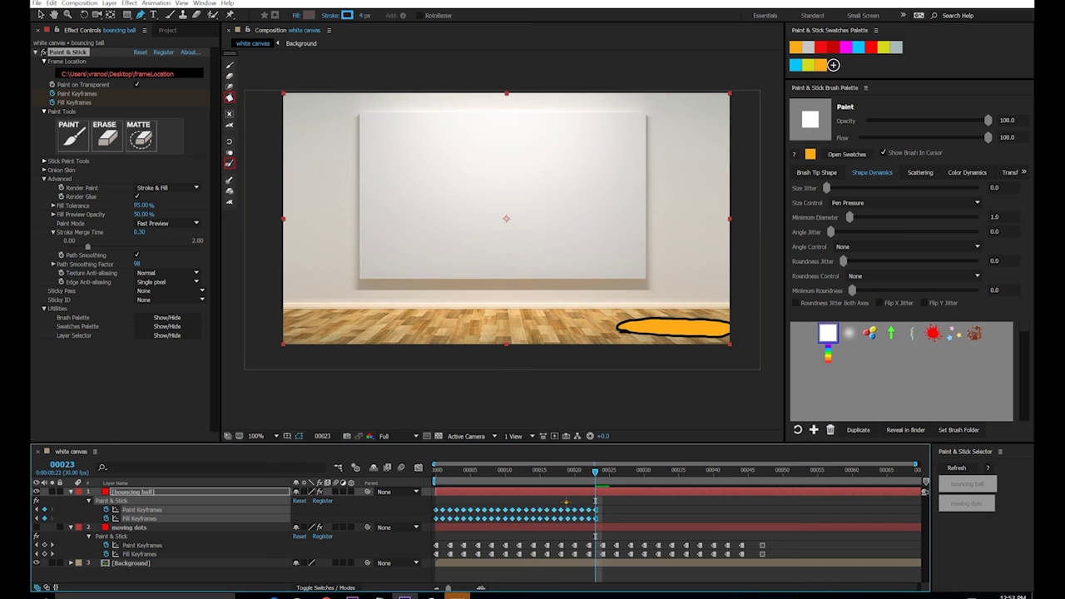
{"action": "left_click_drag", "start_coordinate": [596, 513], "coordinate": [846, 522]}
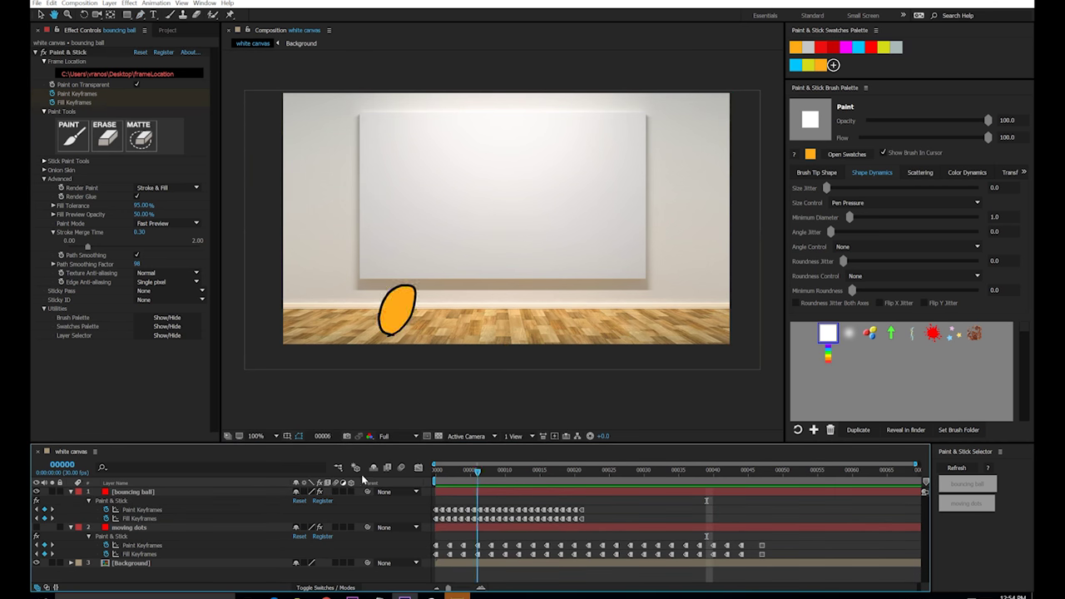
{"action": "key", "text": "Home"}
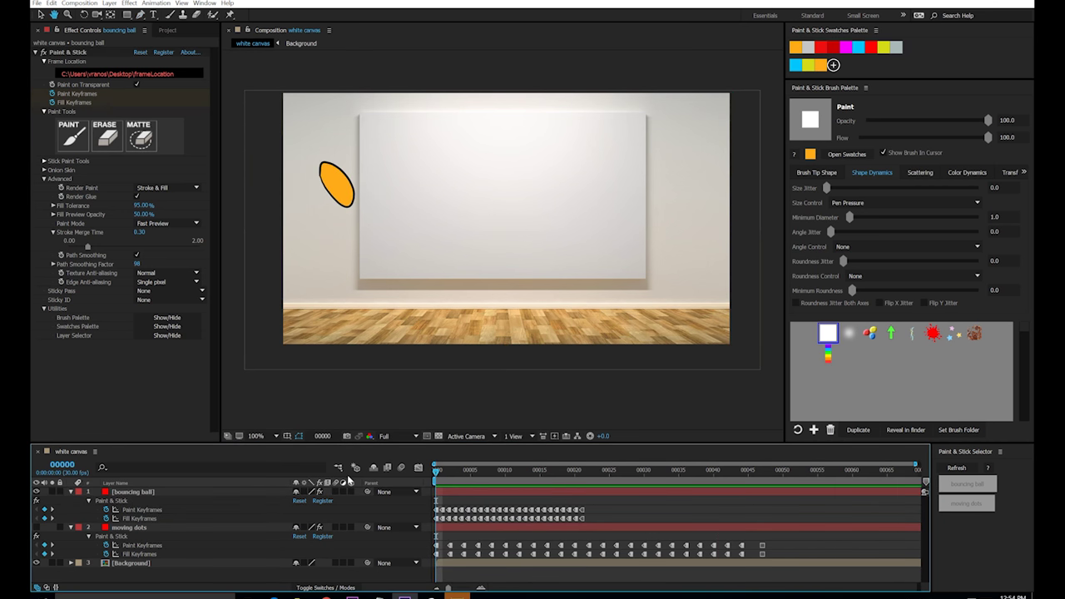
{"action": "key", "text": "space"}
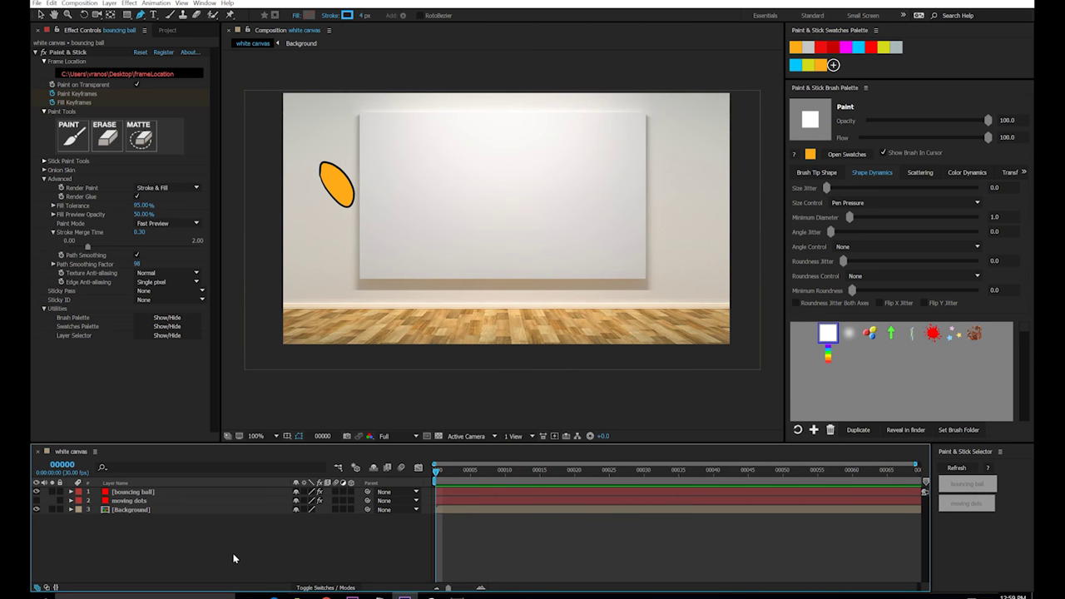
Step: Create a solid layer named newbrush and apply the Paint & Stick effect to it
{"action": "key", "text": "ctrl+y"}
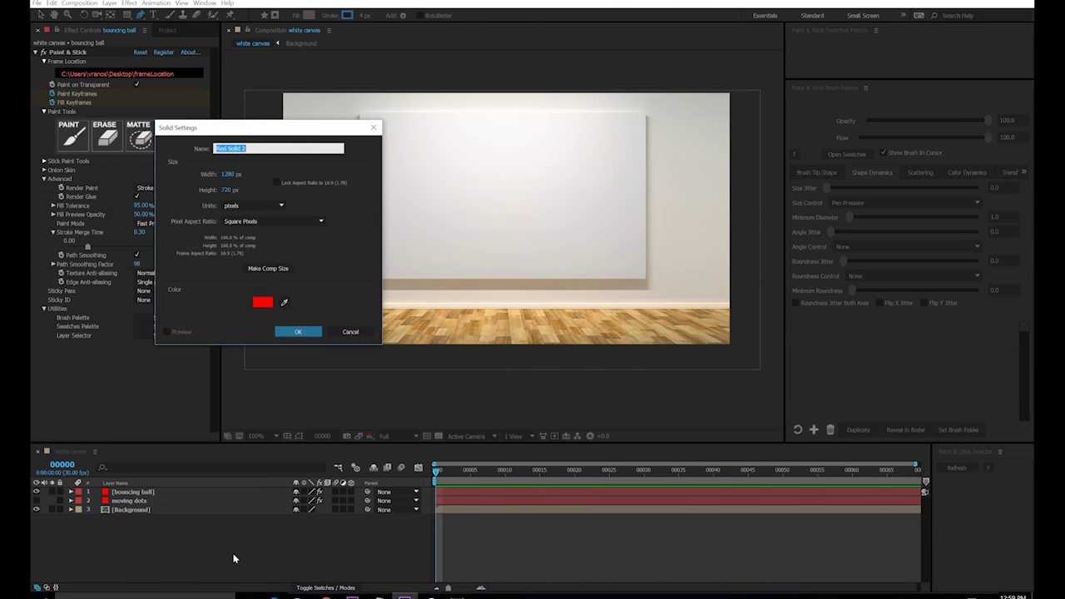
{"action": "type", "text": "newbrush"}
{"action": "key", "text": "Return"}
{"action": "left_click", "coordinate": [129, 4]}
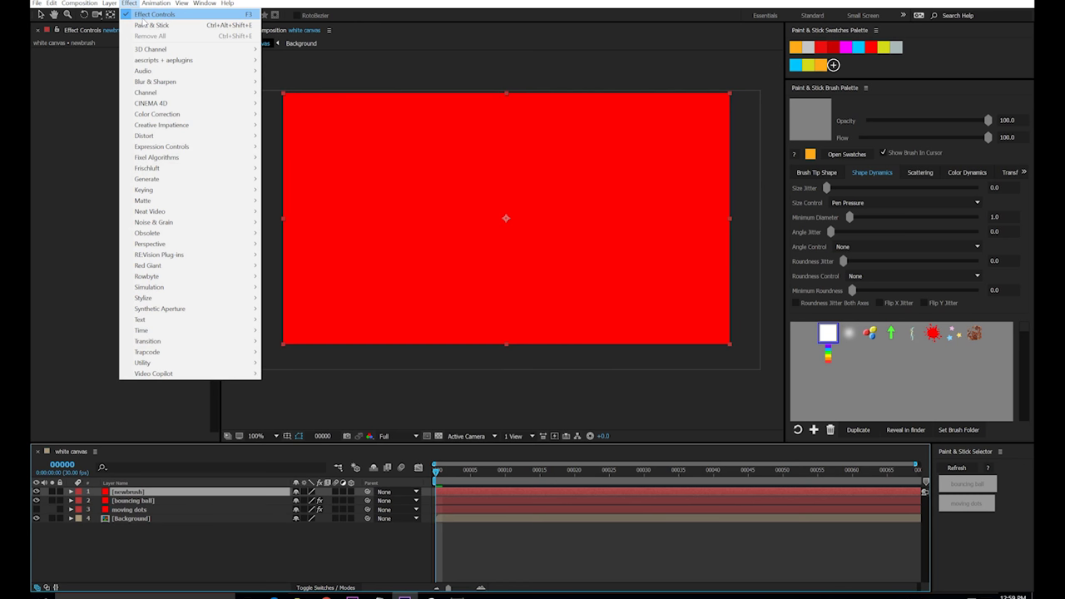
{"action": "left_click", "coordinate": [147, 25]}
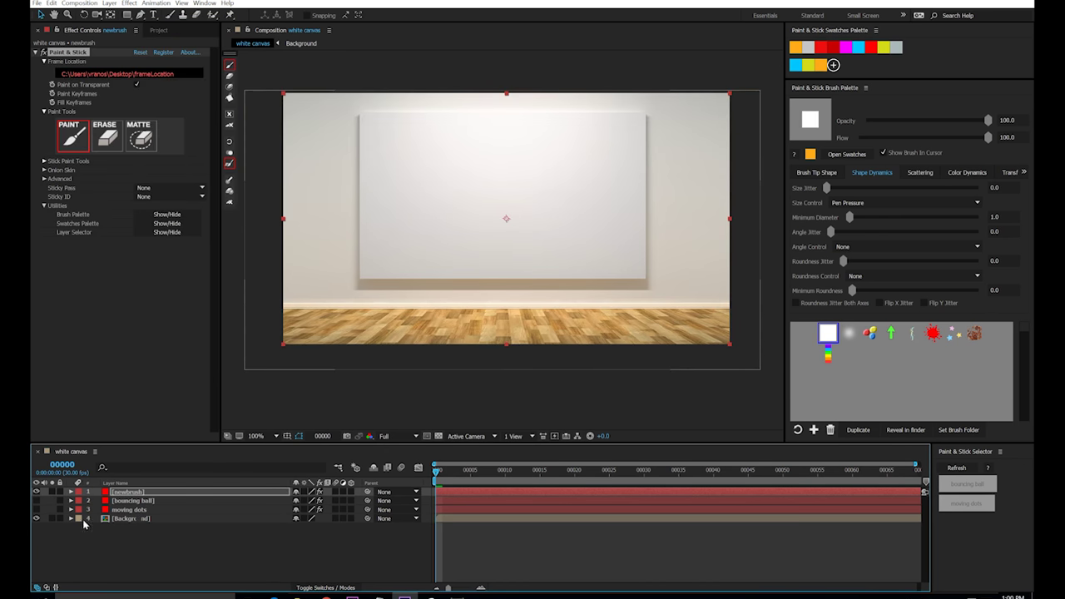
Step: Paint a dot near the canvas centre on the newbrush layer with the saved cyan swatch
{"action": "key", "text": "period"}
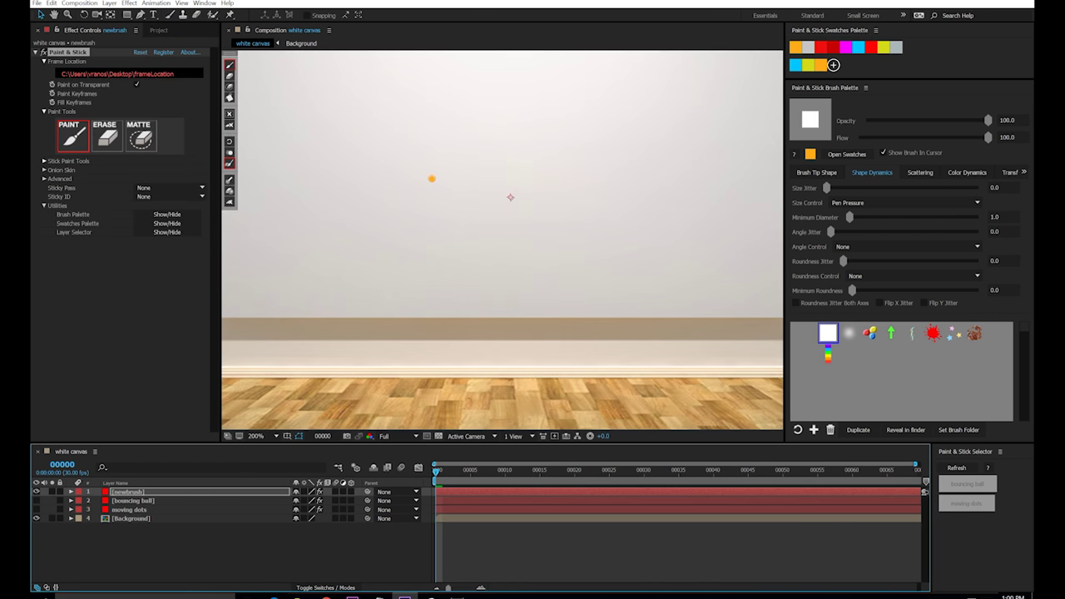
{"action": "key", "text": "period"}
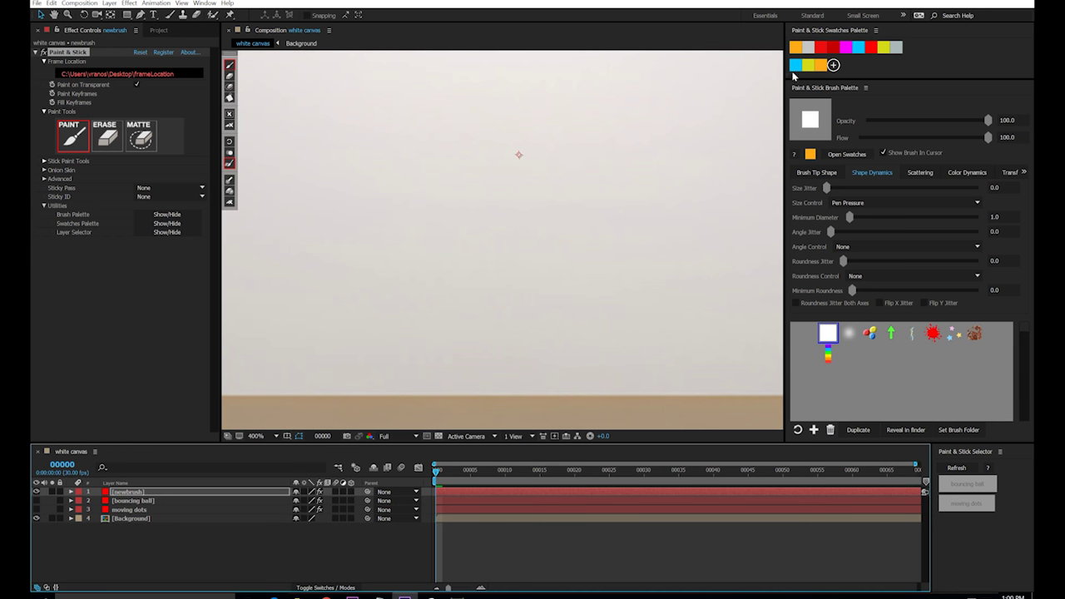
{"action": "left_click", "coordinate": [794, 67]}
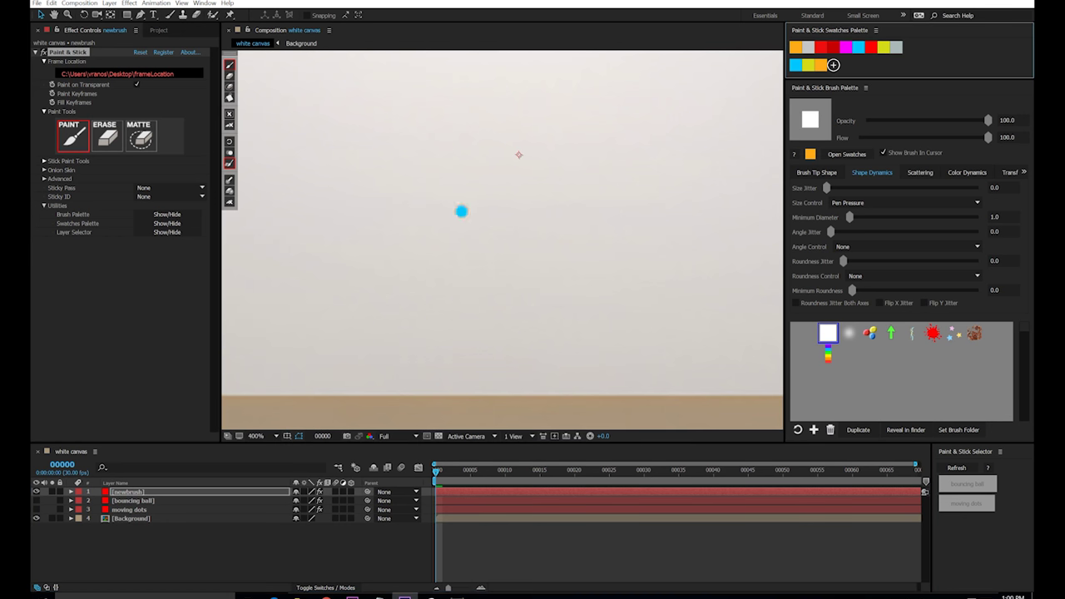
{"action": "left_click", "coordinate": [451, 182]}
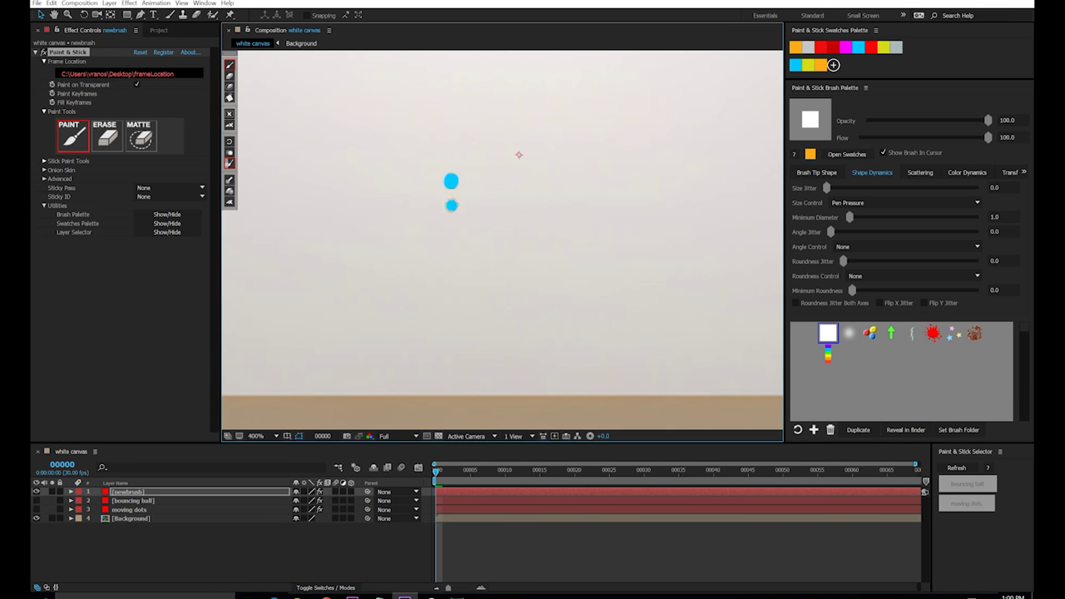
Step: Sample the cyan dot's colour, lighten it, and paint two progressively paler blue dots in a column below it
{"action": "left_click", "coordinate": [811, 156]}
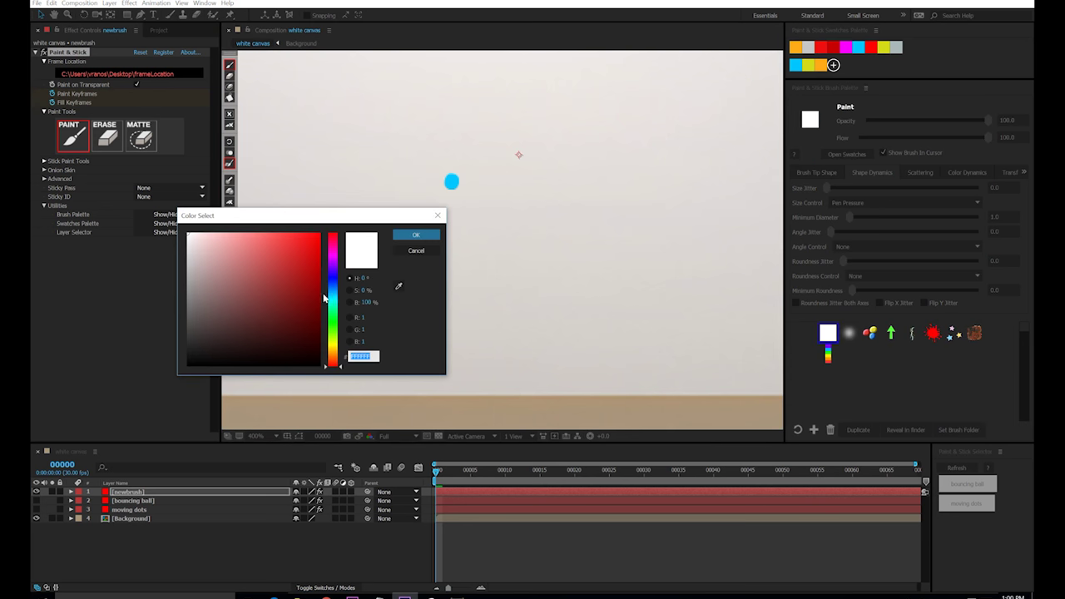
{"action": "left_click", "coordinate": [399, 286]}
{"action": "left_click_drag", "start_coordinate": [278, 234], "coordinate": [237, 234]}
{"action": "key", "text": "Return"}
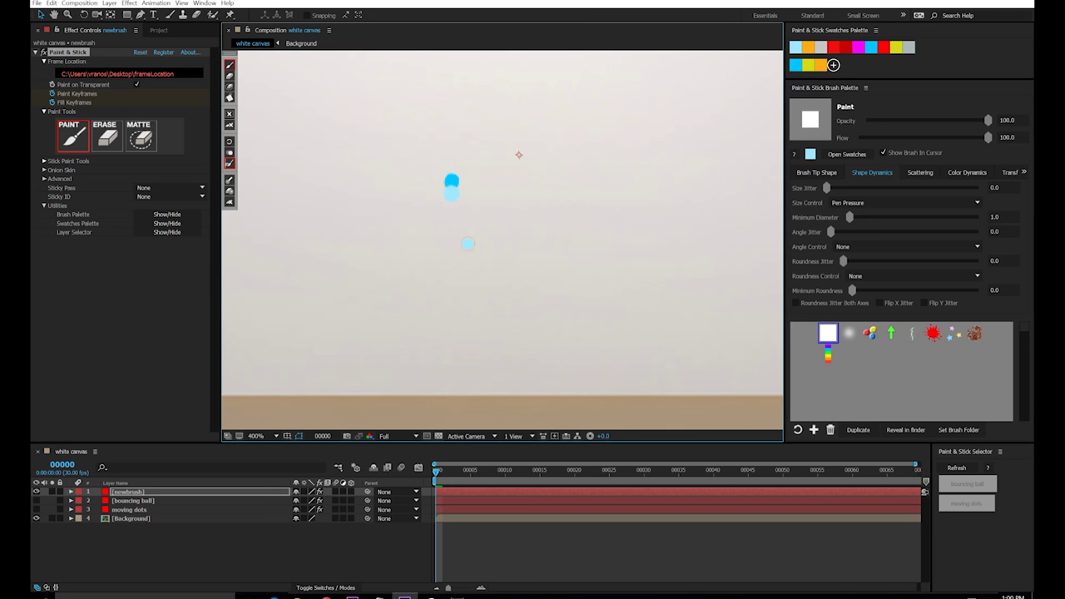
{"action": "left_click", "coordinate": [453, 205]}
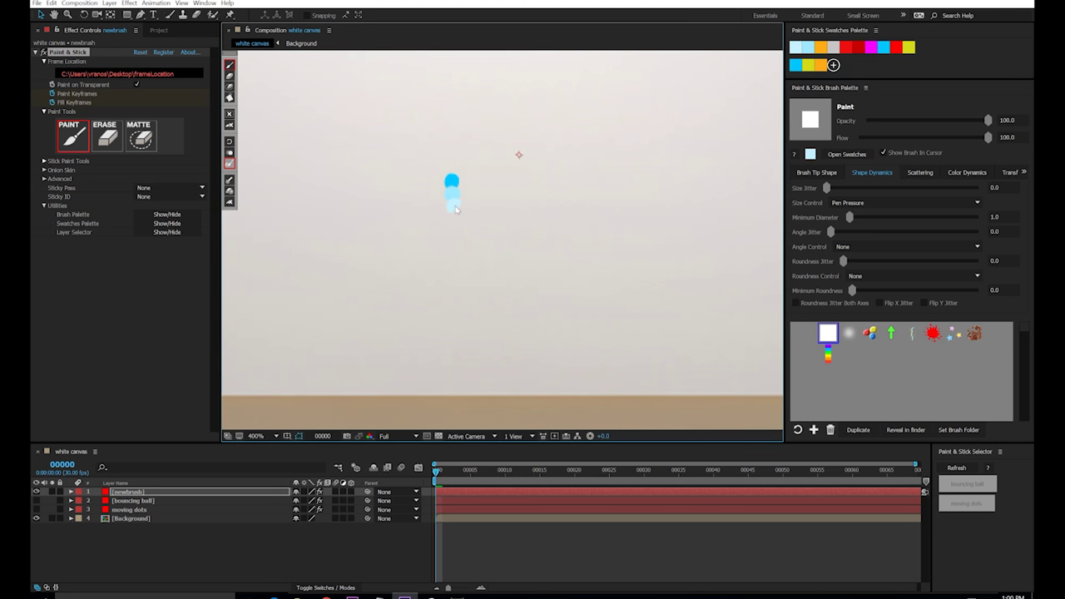
Step: Set the paint colour to white and paint a white dot below the column of blue dots
{"action": "left_click", "coordinate": [809, 154]}
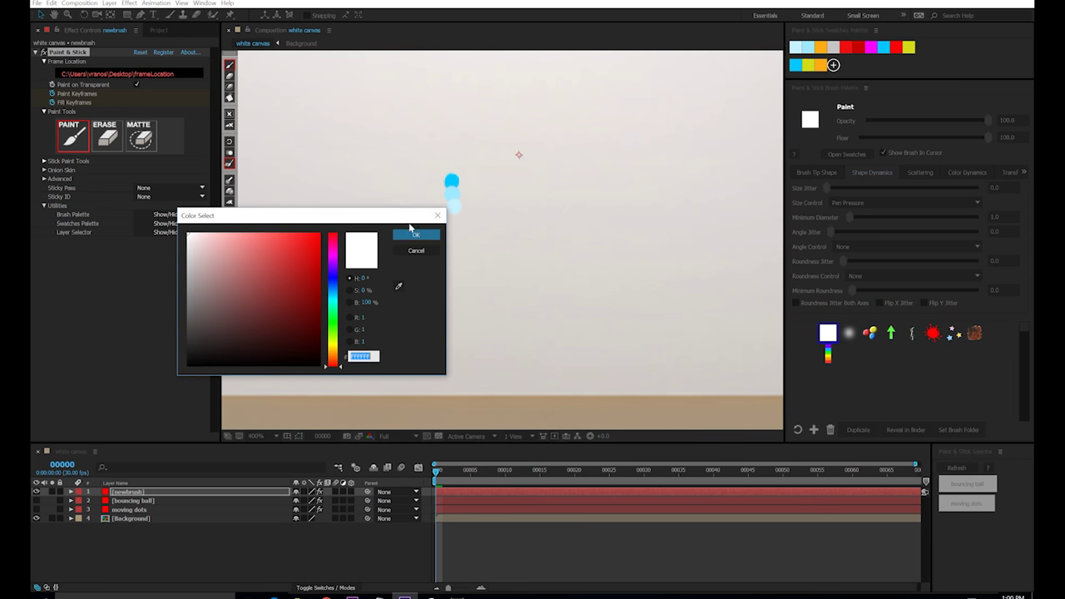
{"action": "left_click", "coordinate": [409, 238]}
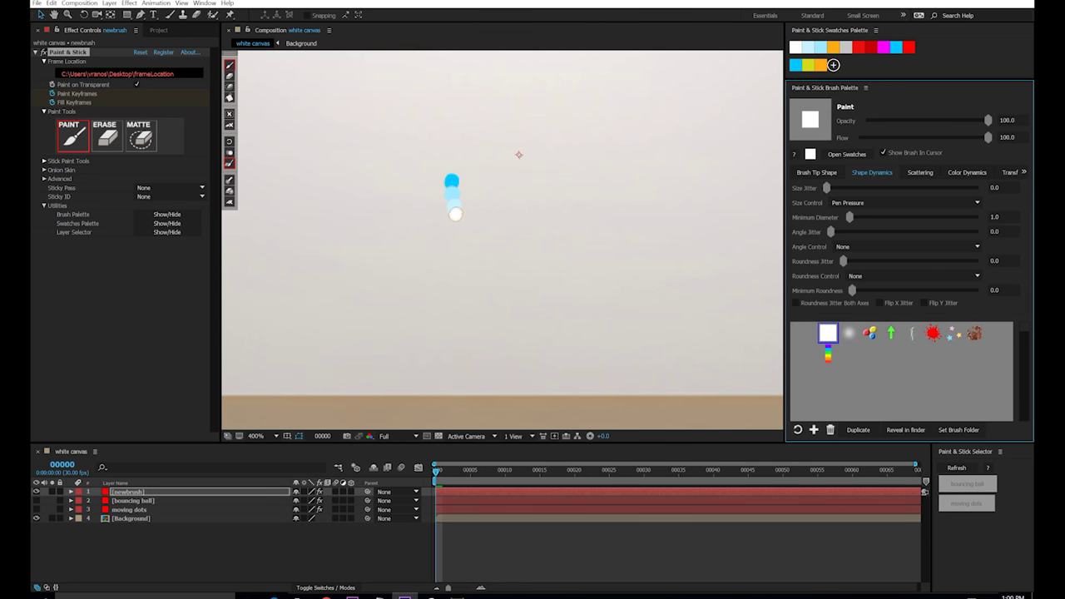
{"action": "left_click", "coordinate": [452, 216]}
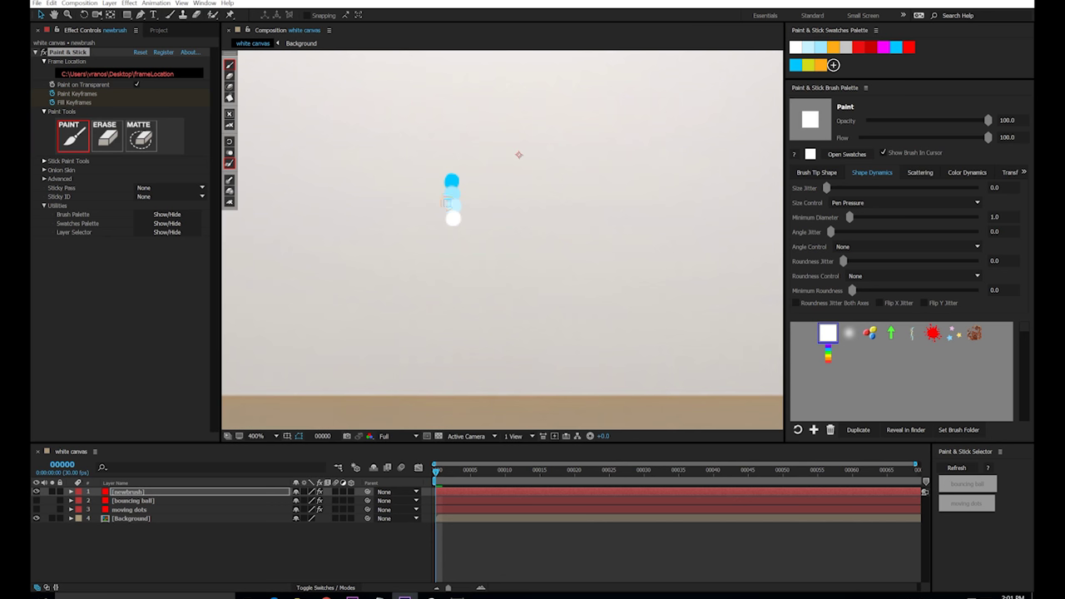
Step: Enlarge the brush to enclose all four dots, solo the newbrush layer, and capture the dots as a new brush
{"action": "mouse_move", "coordinate": [447, 203]}
{"action": "left_mouse_down"}
{"action": "mouse_move", "coordinate": [501, 208]}
{"action": "mouse_move", "coordinate": [476, 210]}
{"action": "left_mouse_up"}
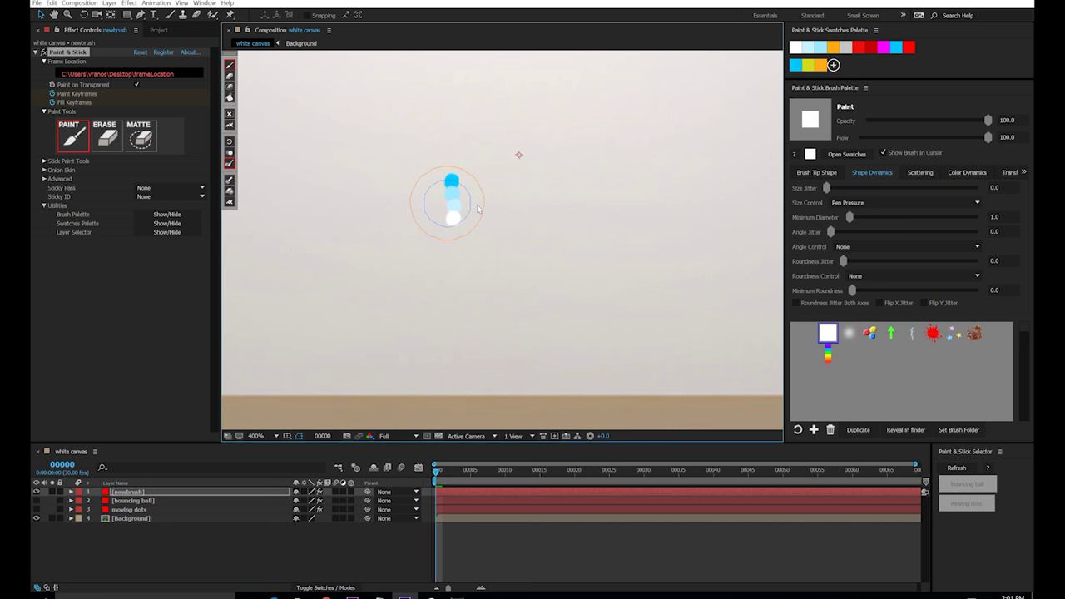
{"action": "left_click_drag", "start_coordinate": [479, 208], "coordinate": [481, 210]}
{"action": "left_click", "coordinate": [457, 200]}
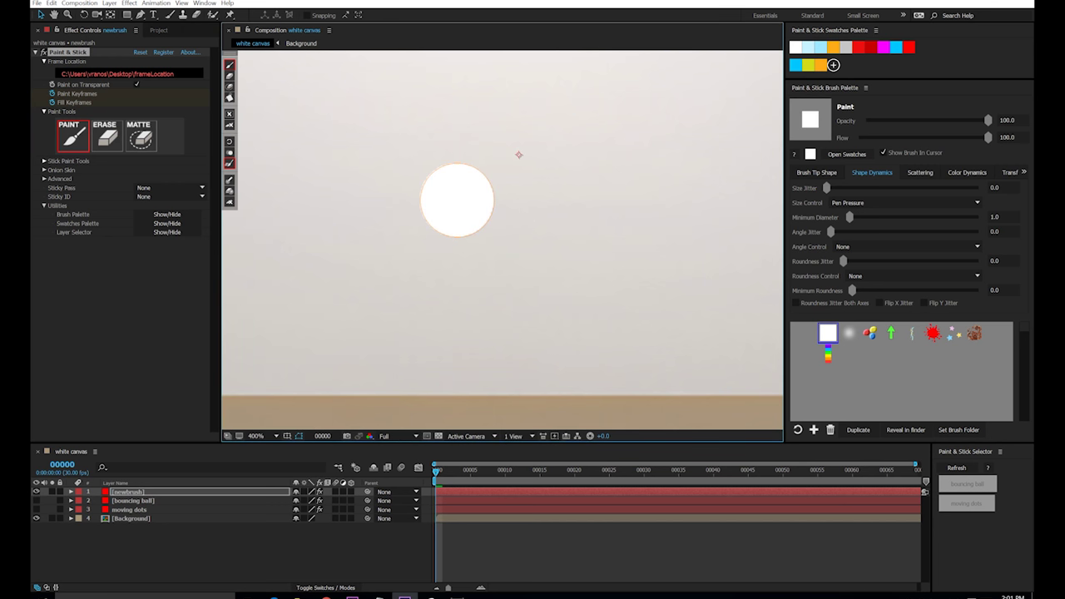
{"action": "left_click", "coordinate": [53, 491]}
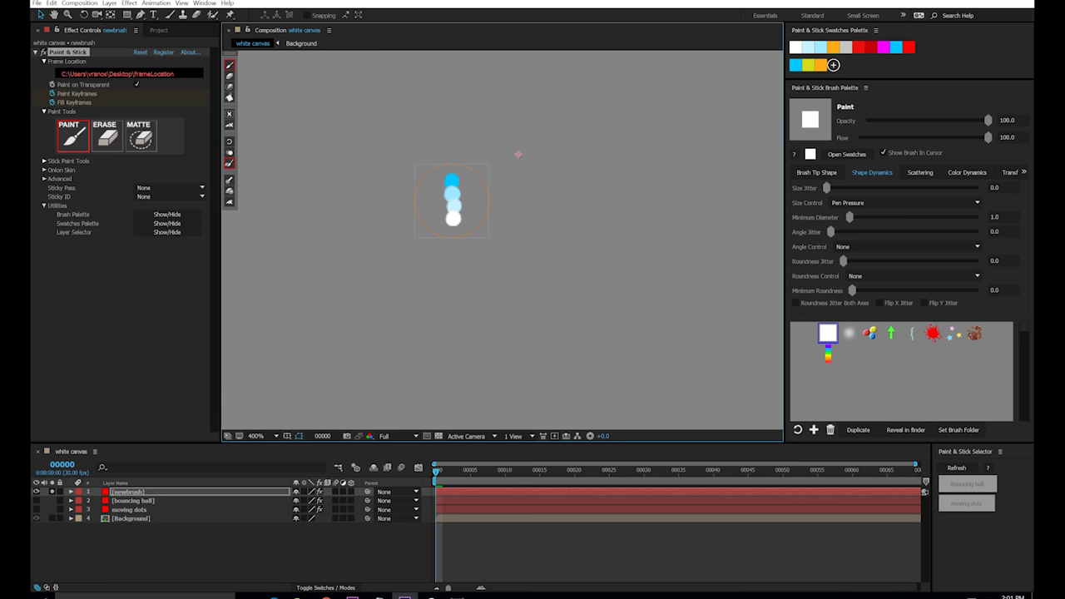
{"action": "left_click", "coordinate": [452, 201]}
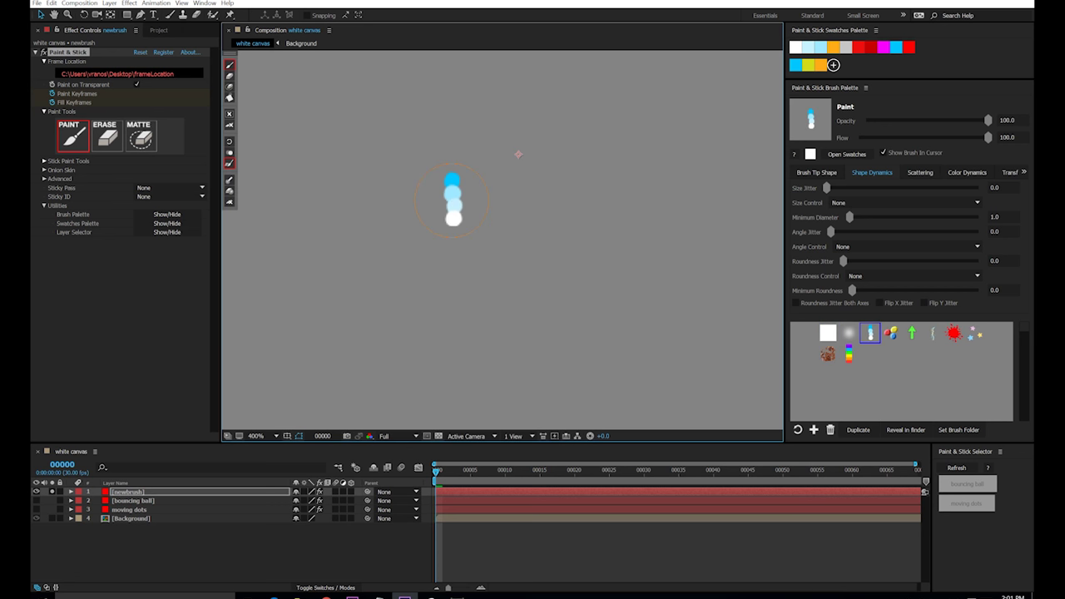
Step: Paint a wavy multicoloured stroke below the dot column with the new four-dot brush
{"action": "left_click_drag", "start_coordinate": [451, 200], "coordinate": [494, 200]}
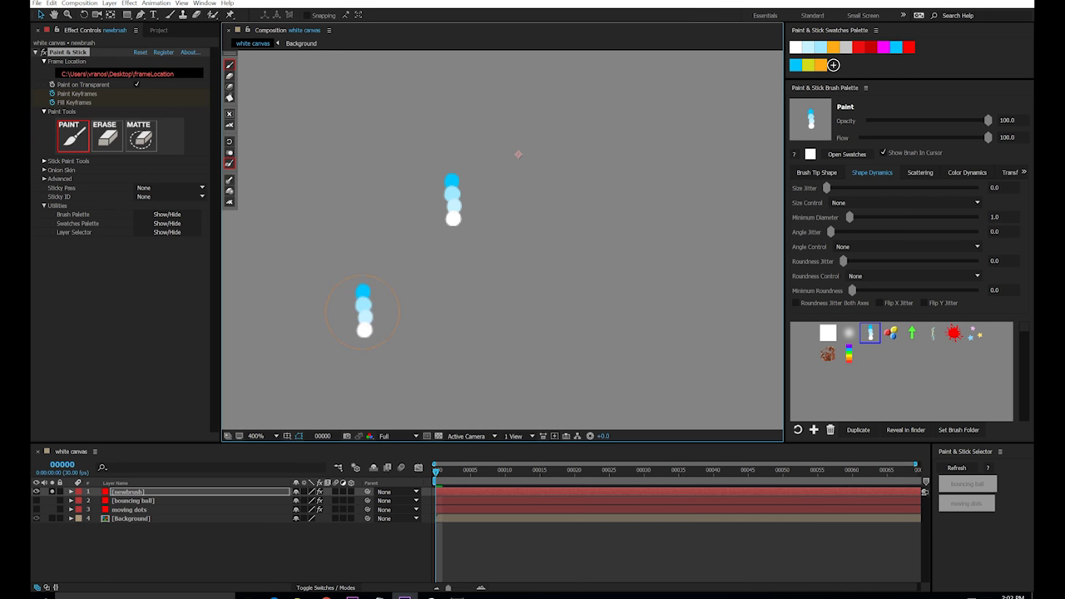
{"action": "mouse_move", "coordinate": [378, 293]}
{"action": "left_mouse_down"}
{"action": "mouse_move", "coordinate": [504, 299]}
{"action": "mouse_move", "coordinate": [661, 274]}
{"action": "mouse_move", "coordinate": [657, 242]}
{"action": "left_mouse_up"}
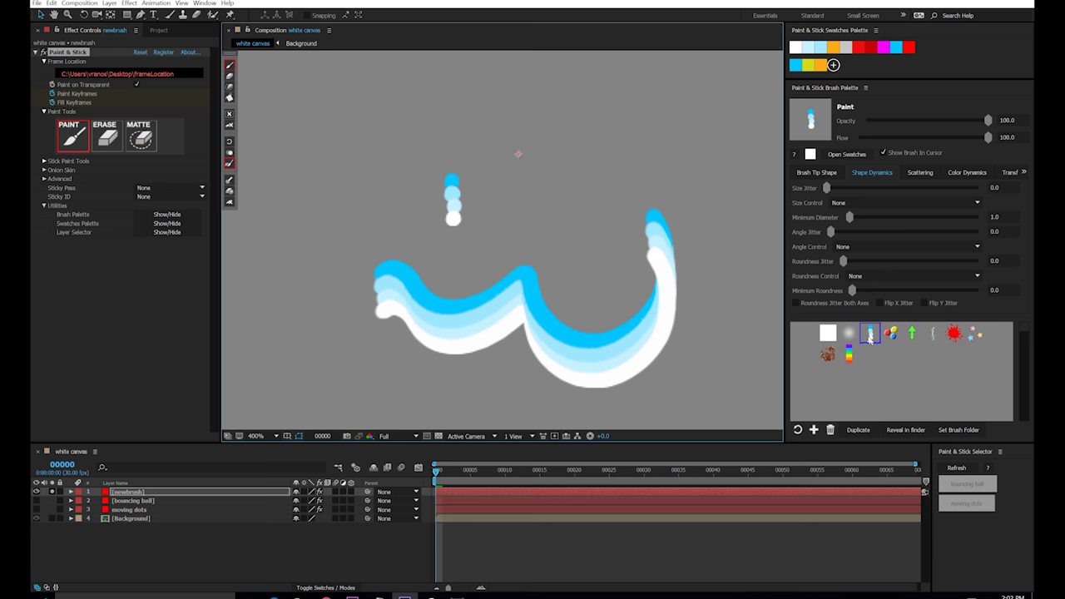
Step: Reveal the new brush's files in the starter_brushes folder and display the folder contents as large icons
{"action": "left_click", "coordinate": [918, 431]}
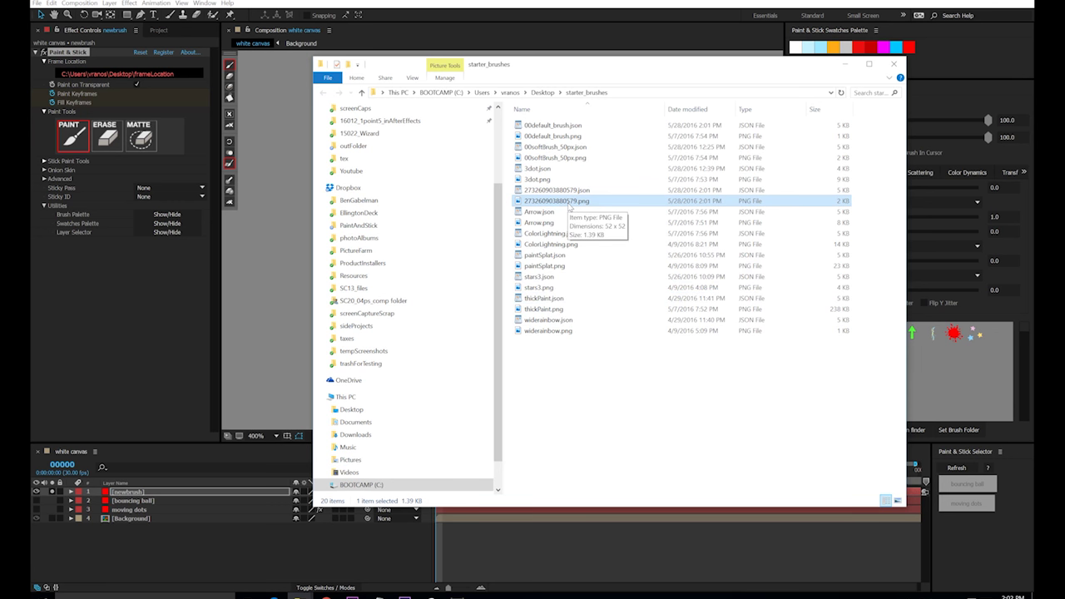
{"action": "left_click", "coordinate": [414, 78]}
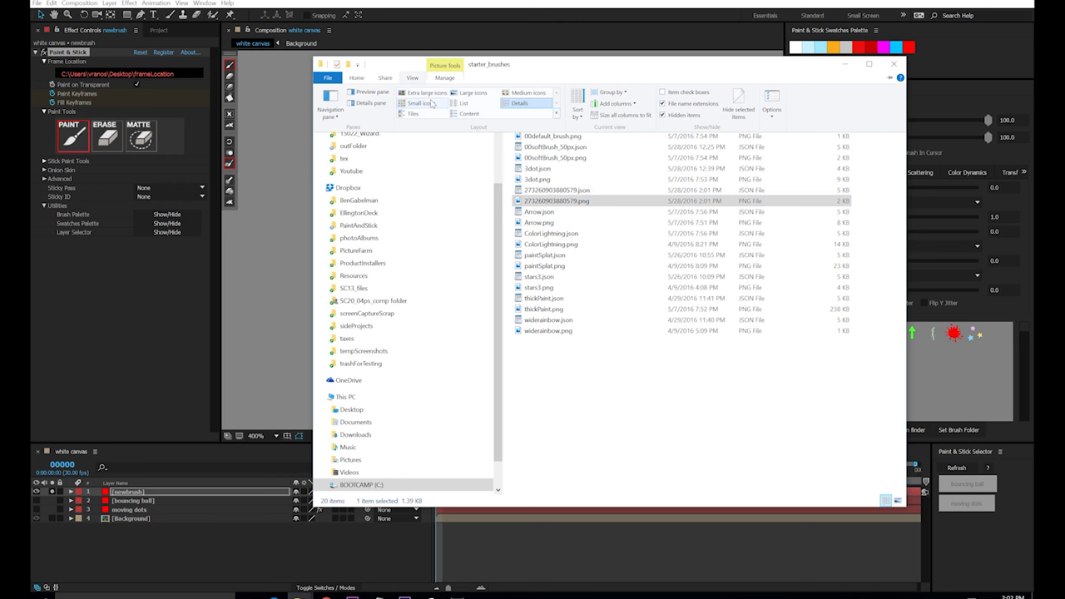
{"action": "left_click", "coordinate": [471, 92]}
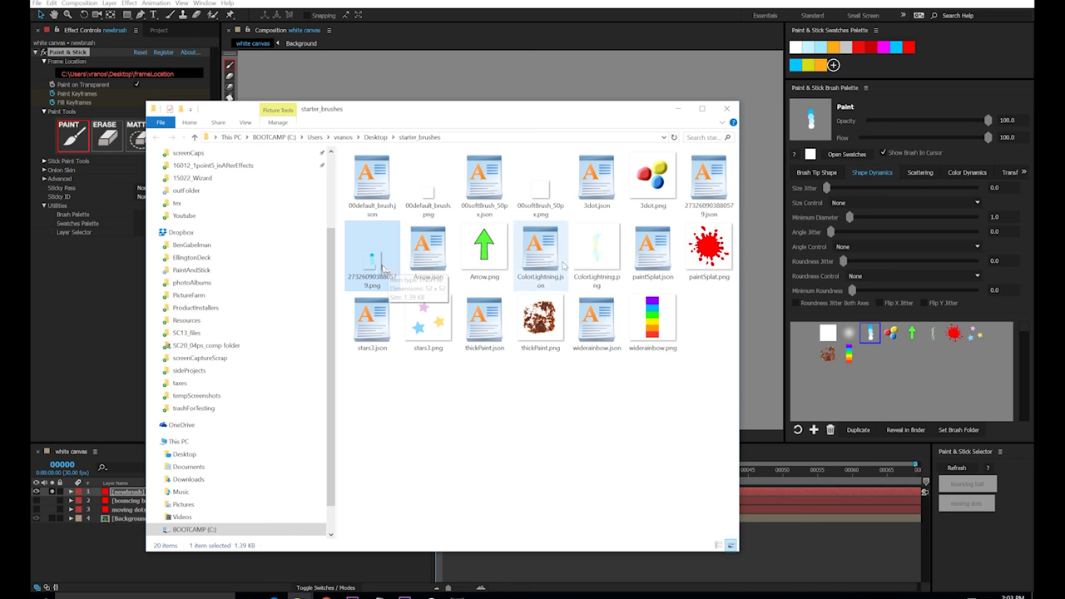
Step: Open the new brush's JSON file, examine its stored brush parameters, and close the file and the folder
{"action": "double_click", "coordinate": [697, 193]}
{"action": "scroll", "coordinate": [564, 178], "scroll_direction": "down", "scroll_amount": 2}
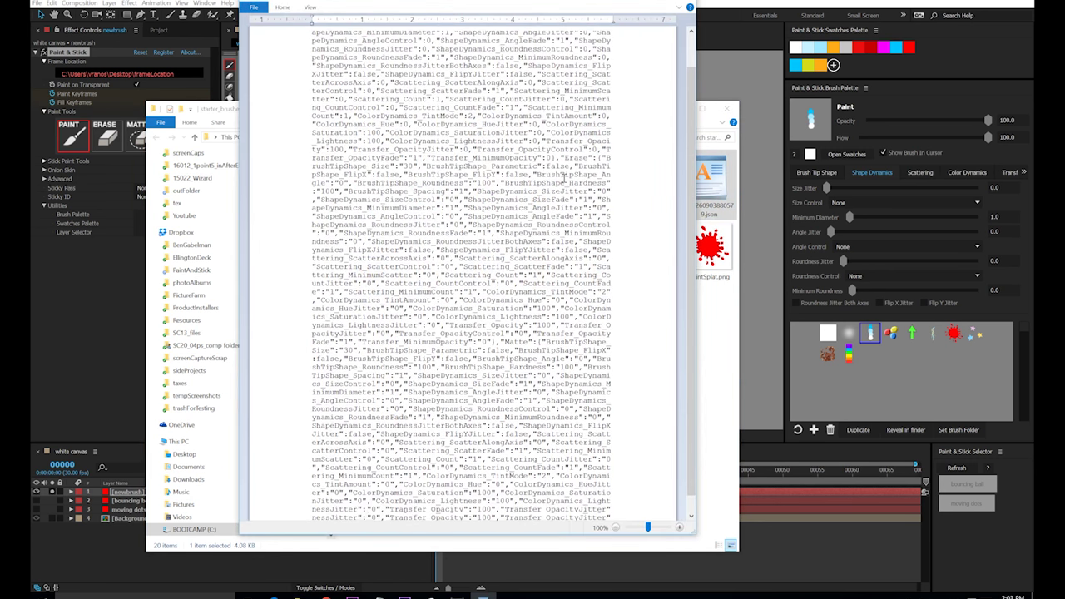
{"action": "scroll", "coordinate": [564, 178], "scroll_direction": "down", "scroll_amount": 2}
{"action": "double_click", "coordinate": [463, 265]}
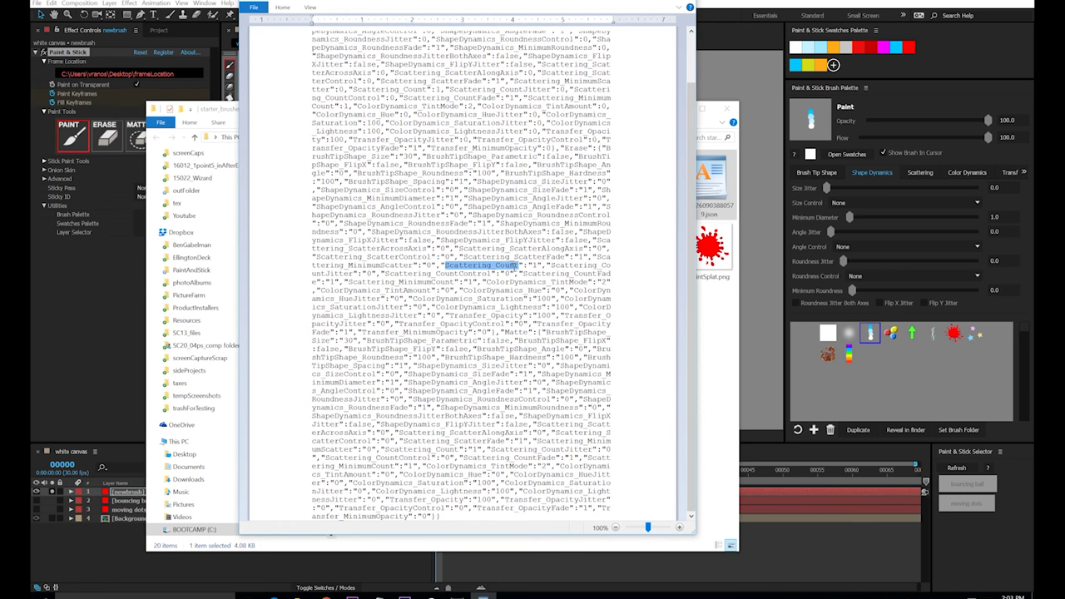
{"action": "left_click", "coordinate": [556, 265]}
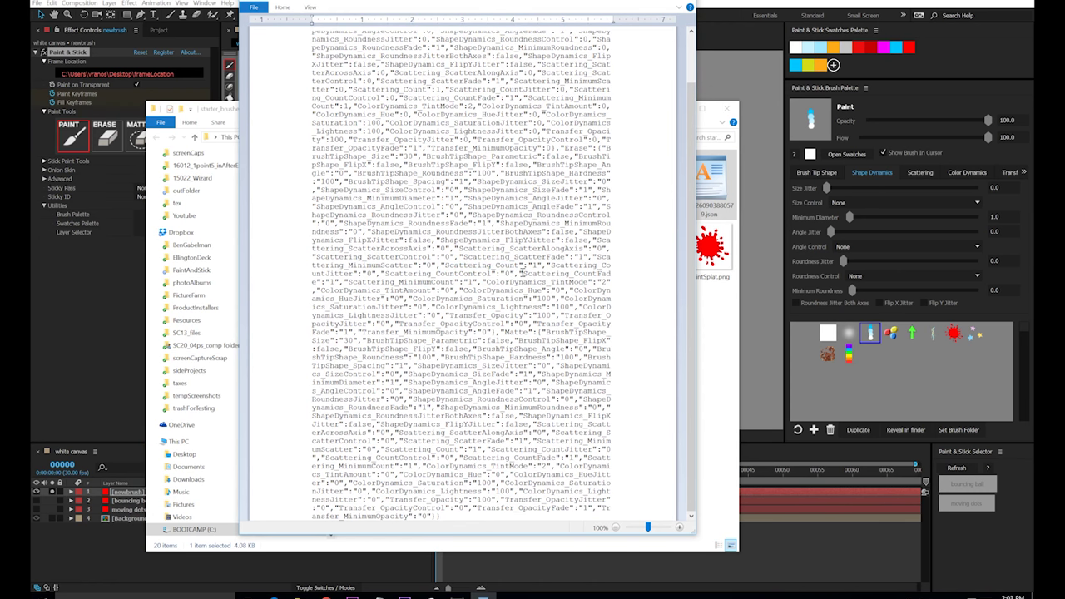
{"action": "scroll", "coordinate": [523, 272], "scroll_direction": "up", "scroll_amount": 2}
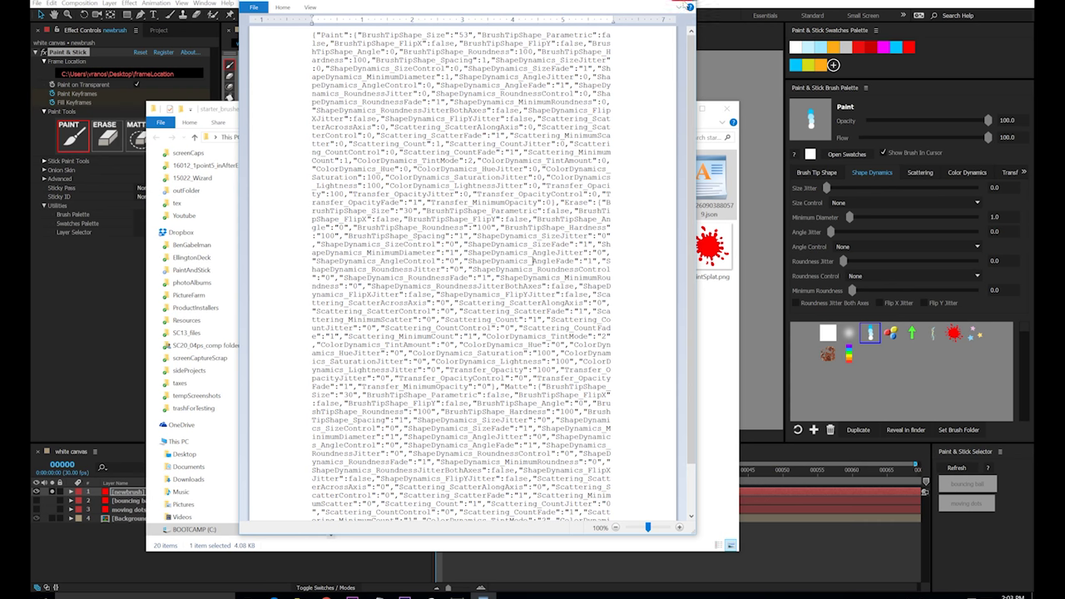
{"action": "left_click", "coordinate": [681, 3]}
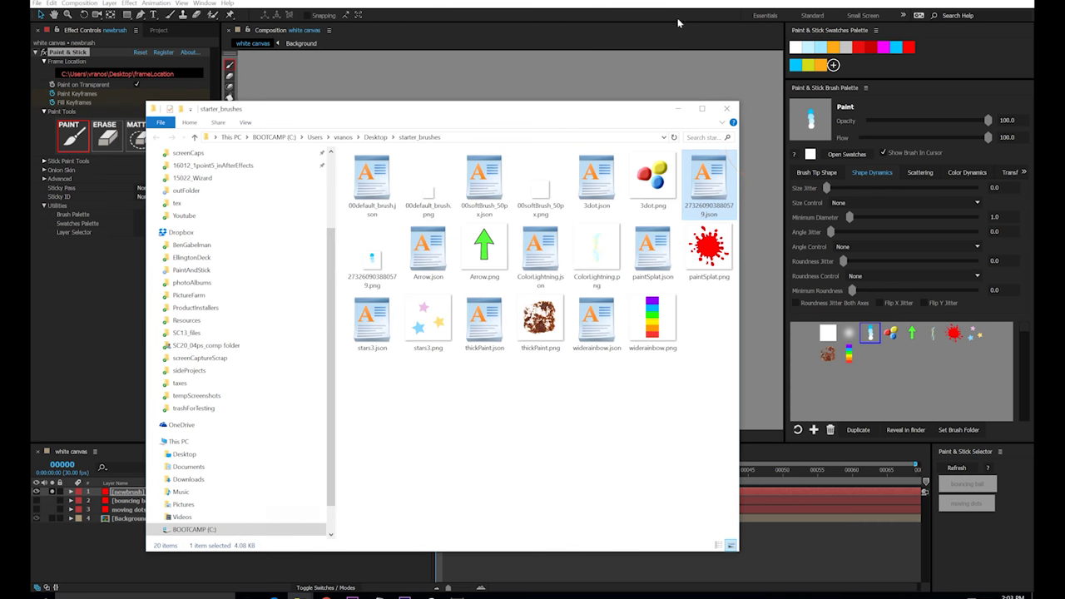
{"action": "left_click", "coordinate": [718, 111]}
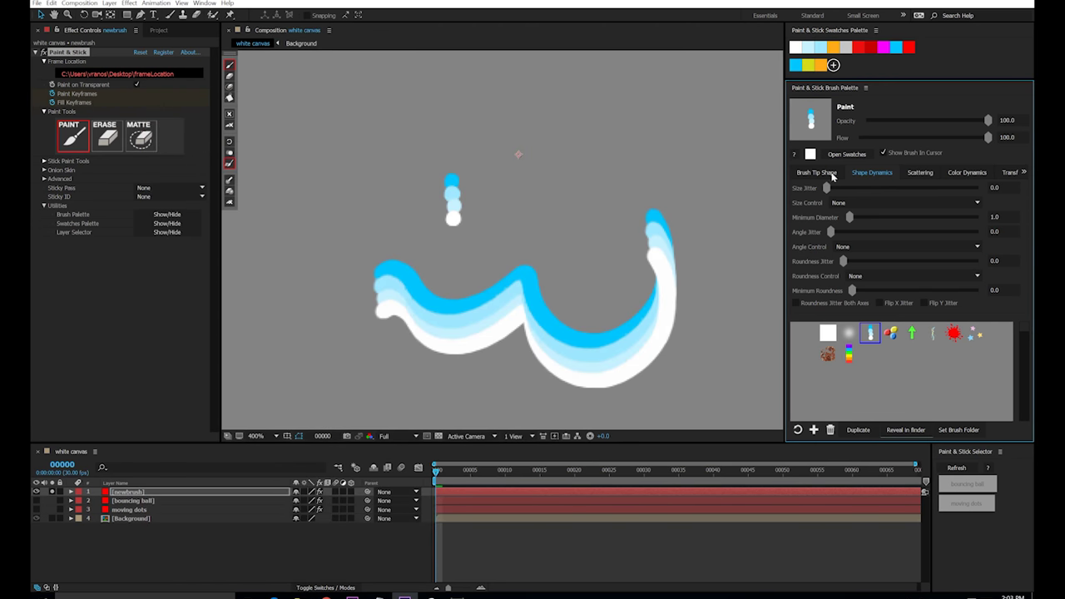
Step: Set the brush's Angle Control to Direction and paint a looping stroke above the wavy one
{"action": "left_click", "coordinate": [857, 247]}
{"action": "left_click", "coordinate": [727, 328]}
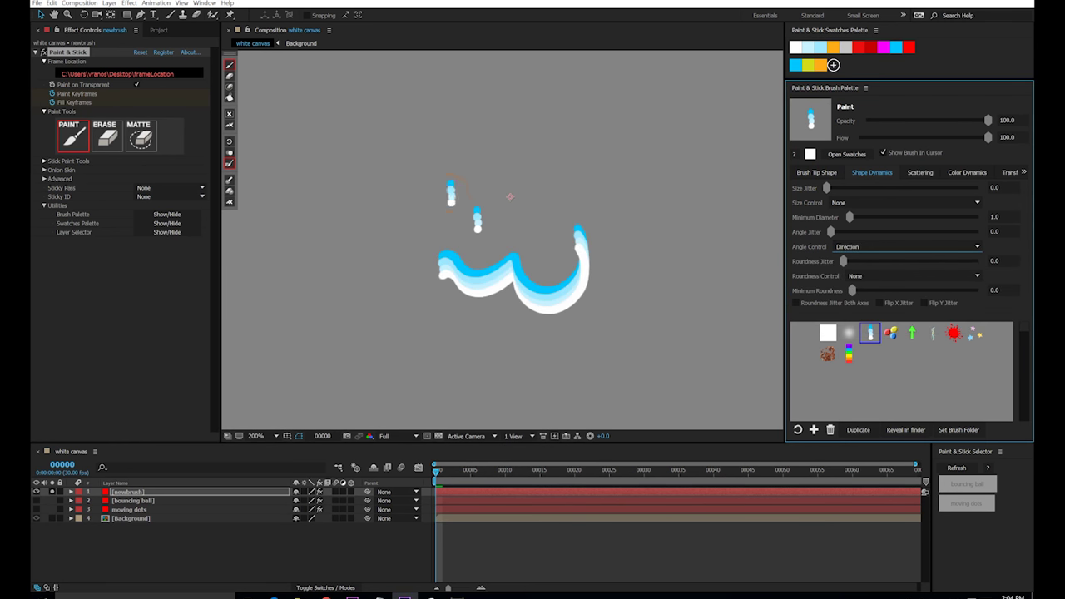
{"action": "mouse_move", "coordinate": [398, 183]}
{"action": "left_mouse_down"}
{"action": "mouse_move", "coordinate": [462, 150]}
{"action": "mouse_move", "coordinate": [573, 190]}
{"action": "mouse_move", "coordinate": [737, 130]}
{"action": "left_mouse_up"}
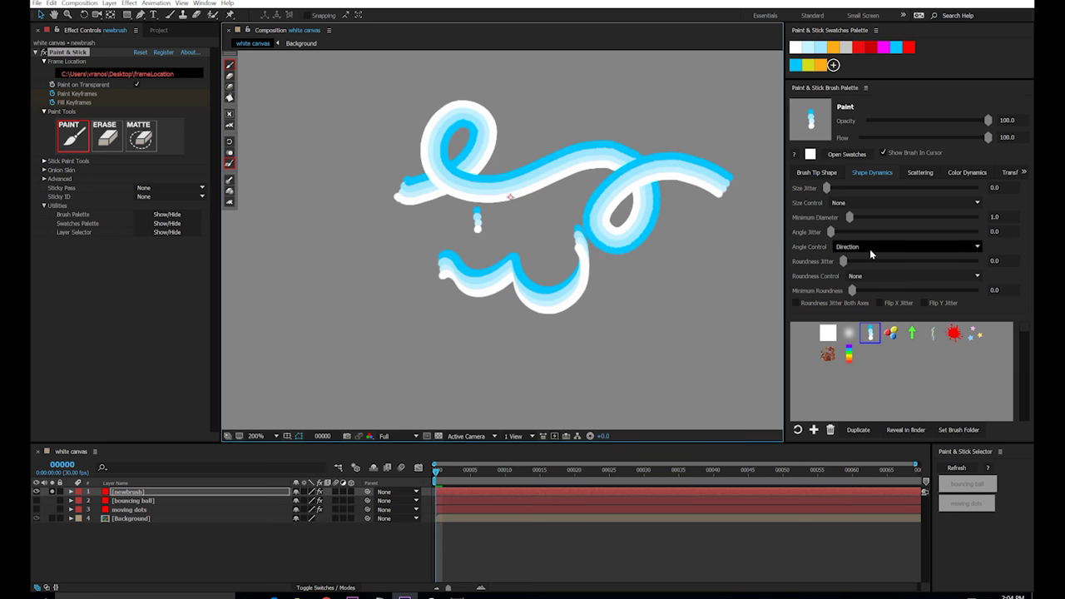
Step: Widen the brush palette, set Size Control to Pen Pressure, and paint a tapered looping stroke below the others
{"action": "left_click_drag", "start_coordinate": [784, 225], "coordinate": [759, 224]}
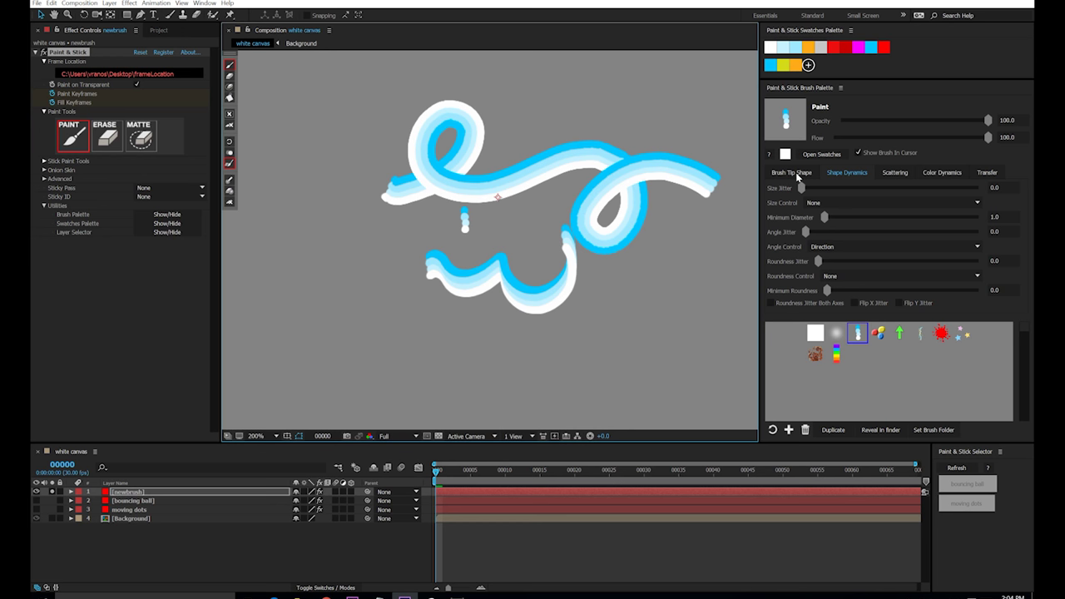
{"action": "left_click", "coordinate": [819, 203]}
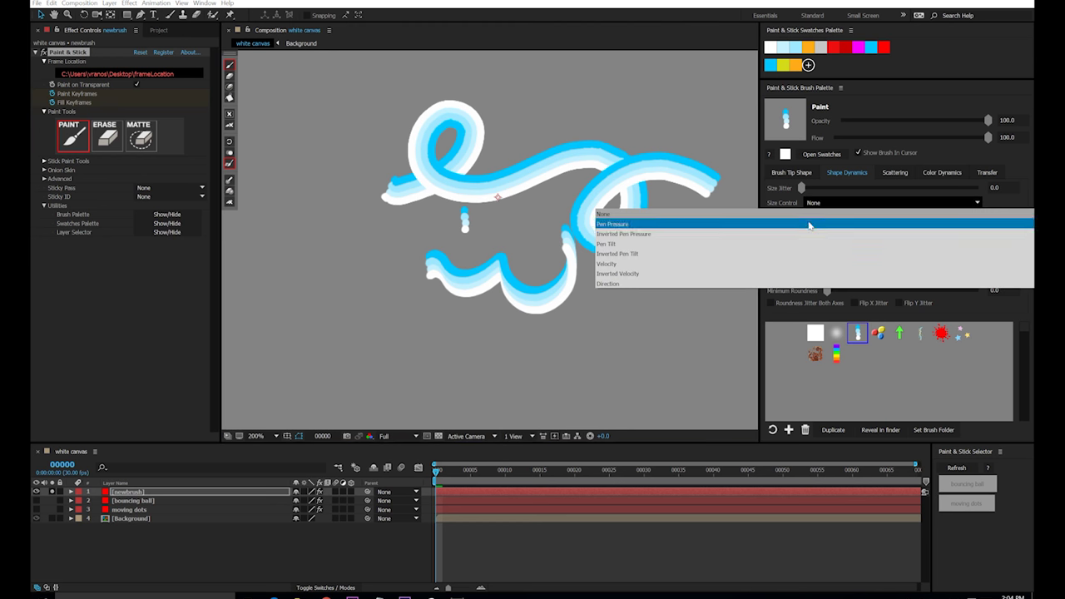
{"action": "left_click", "coordinate": [811, 224]}
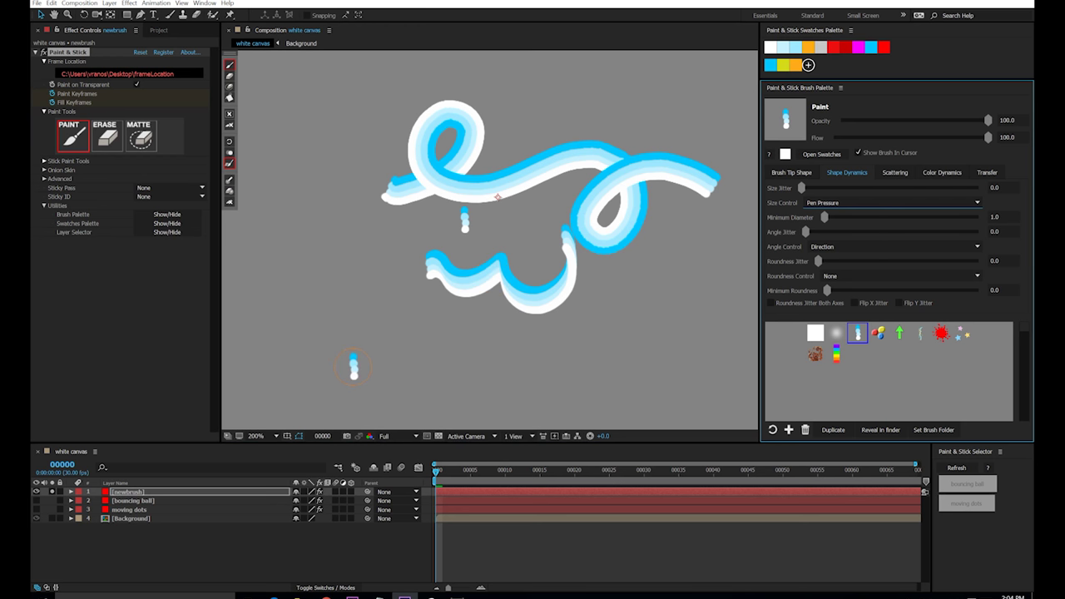
{"action": "scroll", "coordinate": [352, 369], "scroll_direction": "down", "scroll_amount": 1}
{"action": "mouse_move", "coordinate": [420, 299]}
{"action": "left_mouse_down"}
{"action": "mouse_move", "coordinate": [524, 291]}
{"action": "mouse_move", "coordinate": [657, 230]}
{"action": "mouse_move", "coordinate": [556, 164]}
{"action": "mouse_move", "coordinate": [463, 183]}
{"action": "left_mouse_up"}
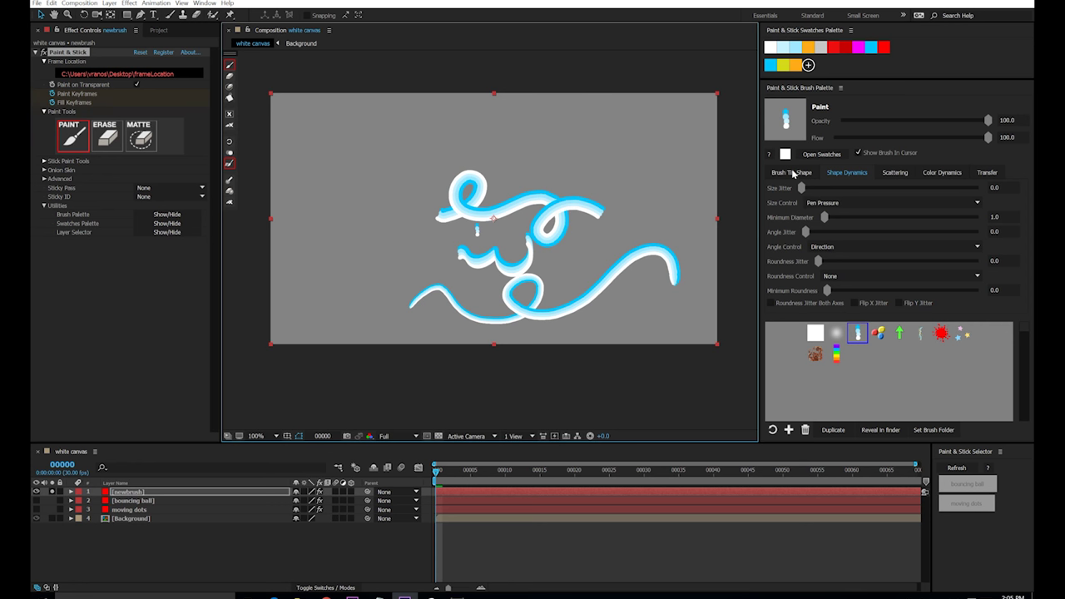
Step: Examine the brush's tip shape, shape dynamics, scattering, transfer and color dynamics settings
{"action": "left_click", "coordinate": [791, 173]}
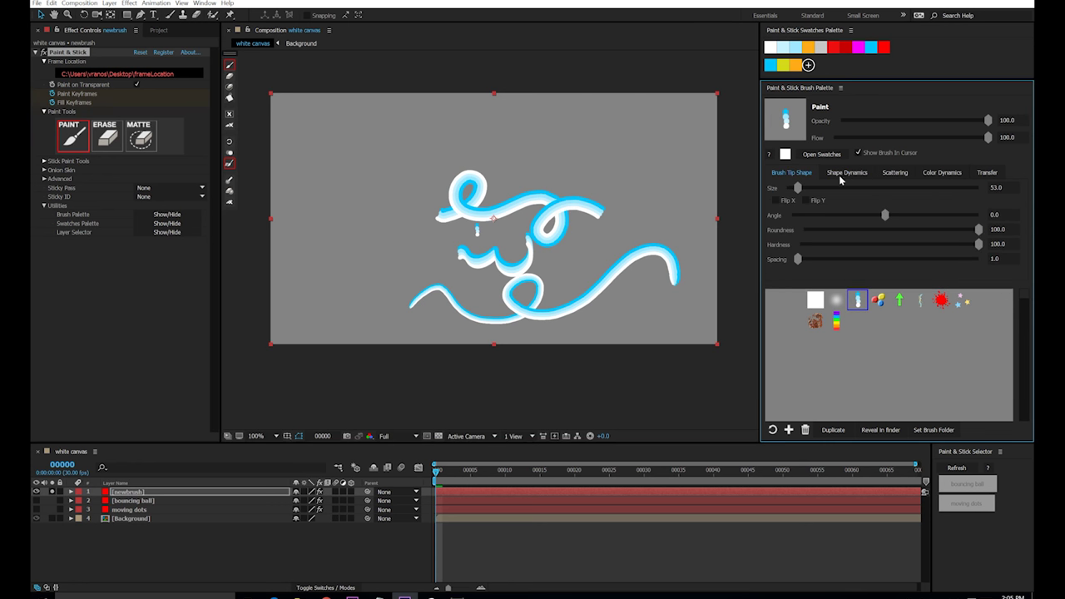
{"action": "left_click", "coordinate": [844, 173]}
{"action": "left_click", "coordinate": [895, 173]}
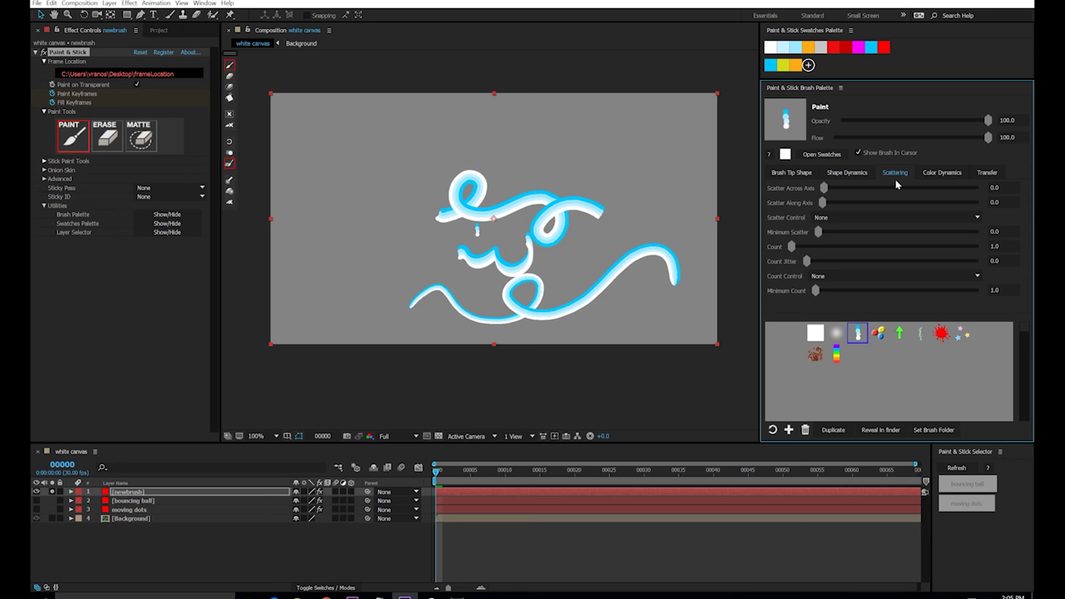
{"action": "left_click", "coordinate": [987, 173]}
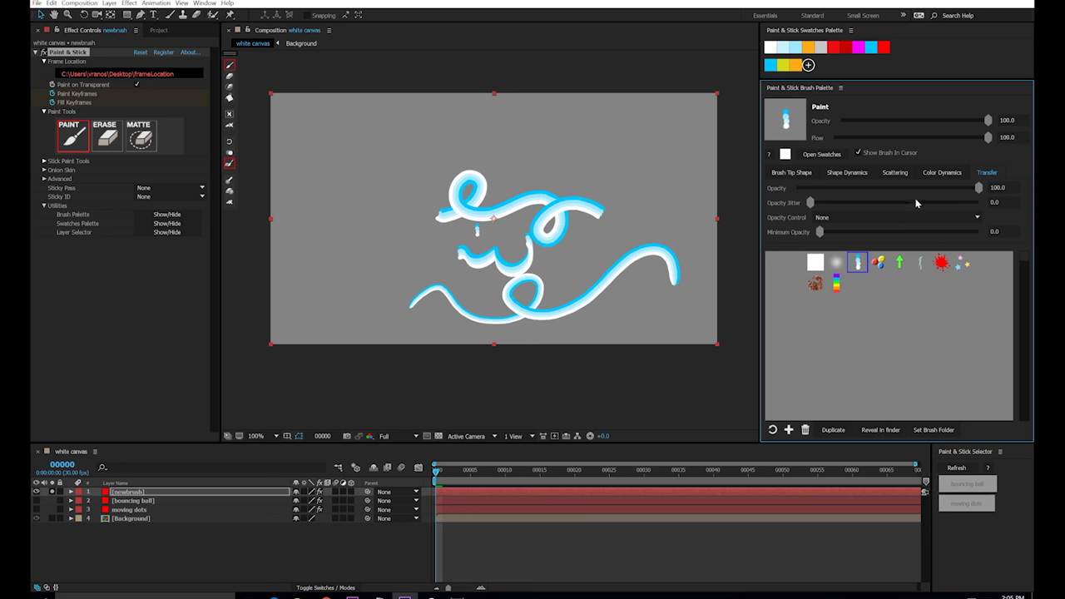
{"action": "left_click", "coordinate": [942, 173]}
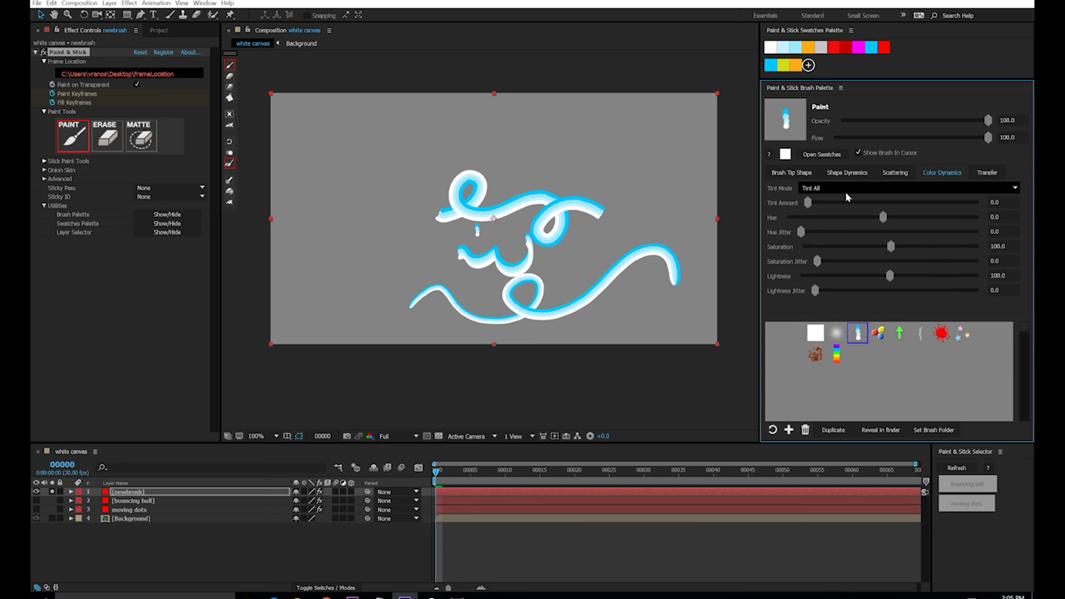
Step: Try the Tint Black mode in the brush's color dynamics and restore Tint All
{"action": "scroll", "coordinate": [835, 191], "scroll_direction": "down", "scroll_amount": 1}
{"action": "left_click", "coordinate": [817, 192]}
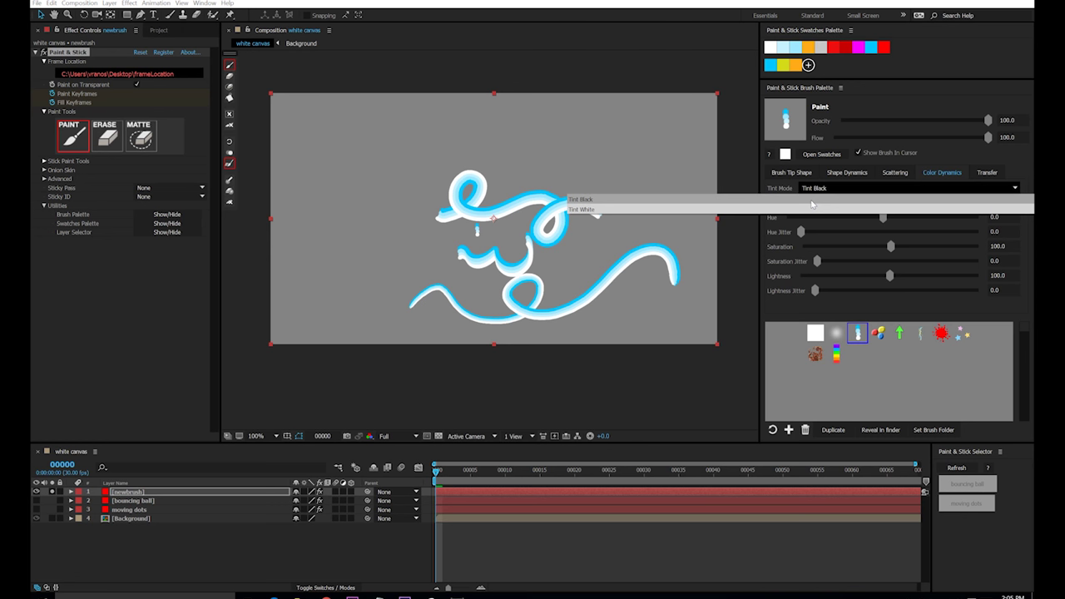
{"action": "left_click", "coordinate": [812, 202]}
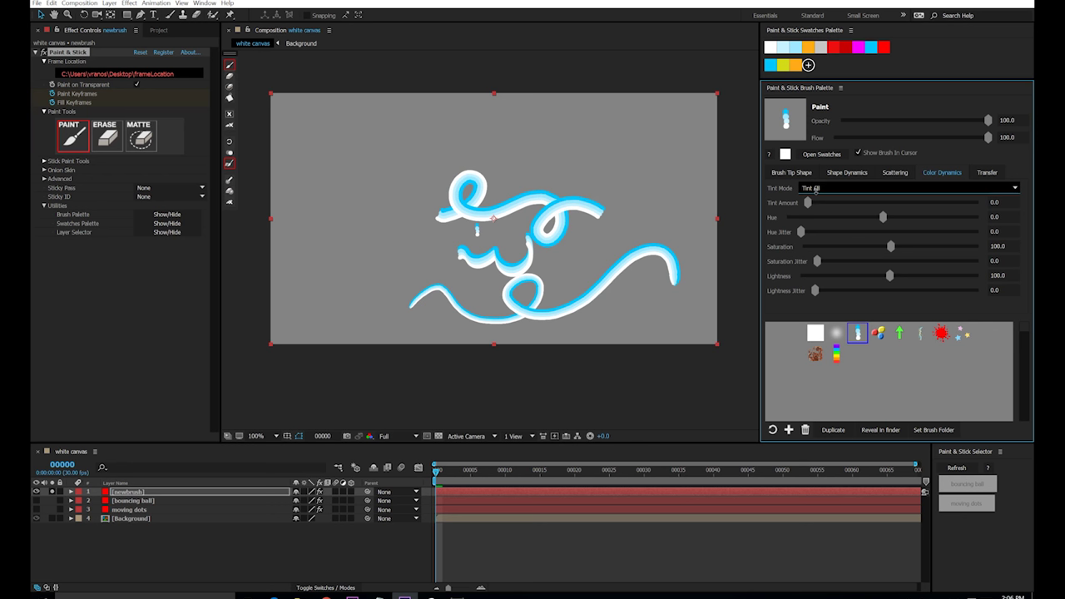
{"action": "scroll", "coordinate": [837, 188], "scroll_direction": "up", "scroll_amount": 1}
{"action": "scroll", "coordinate": [837, 188], "scroll_direction": "down", "scroll_amount": 2}
{"action": "scroll", "coordinate": [802, 180], "scroll_direction": "up", "scroll_amount": 1}
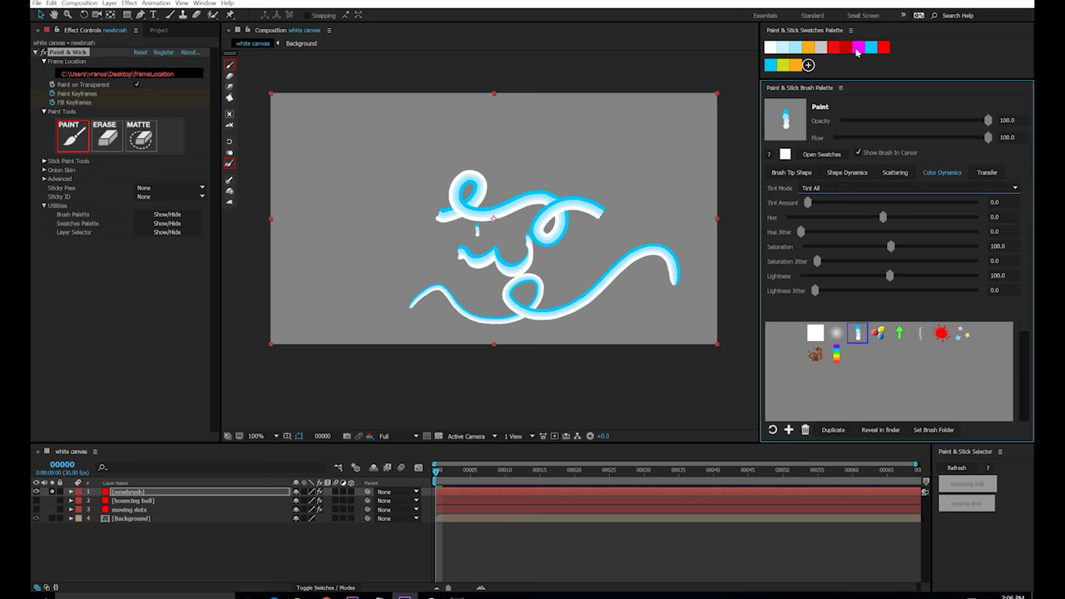
Step: Choose the magenta swatch, set Tint Amount to 51, and paint a large curved stroke around the upper strokes
{"action": "left_click", "coordinate": [857, 48]}
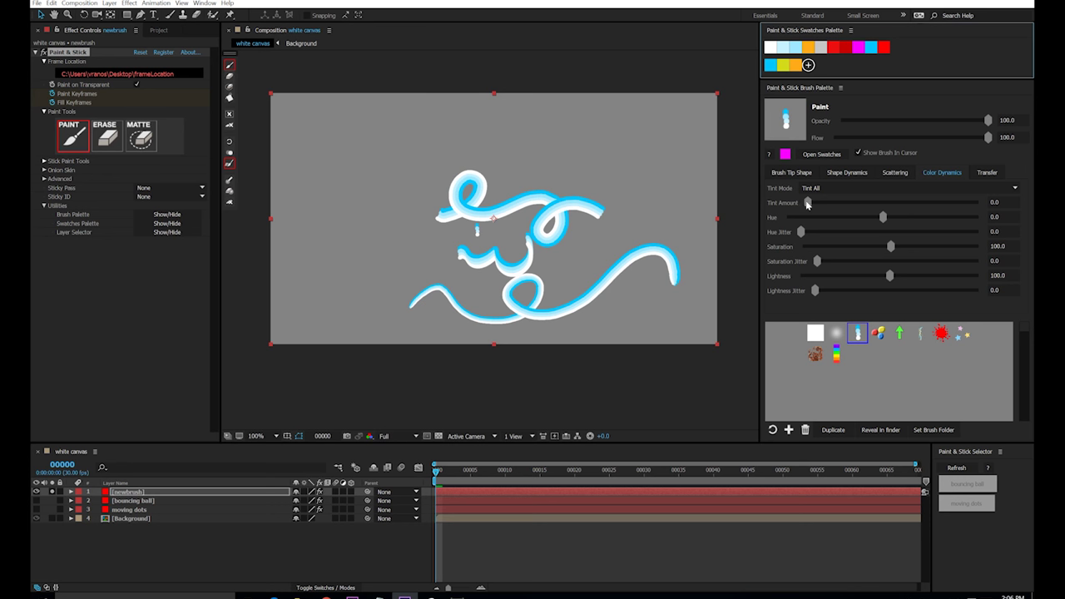
{"action": "left_click_drag", "start_coordinate": [807, 203], "coordinate": [894, 203]}
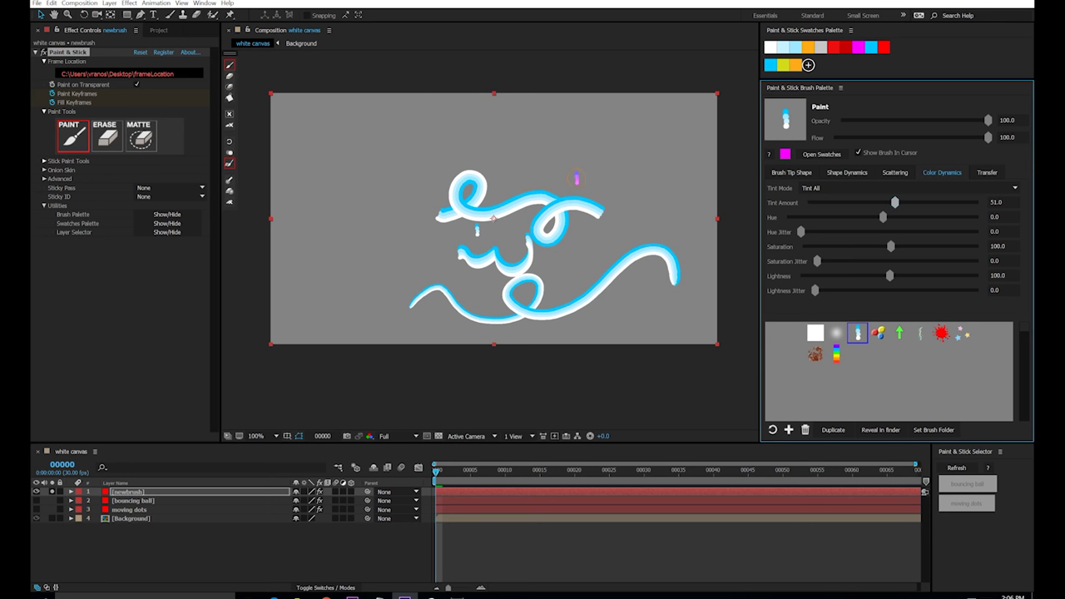
{"action": "mouse_move", "coordinate": [628, 156]}
{"action": "left_mouse_down"}
{"action": "mouse_move", "coordinate": [413, 151]}
{"action": "mouse_move", "coordinate": [394, 210]}
{"action": "mouse_move", "coordinate": [514, 230]}
{"action": "mouse_move", "coordinate": [666, 218]}
{"action": "left_mouse_up"}
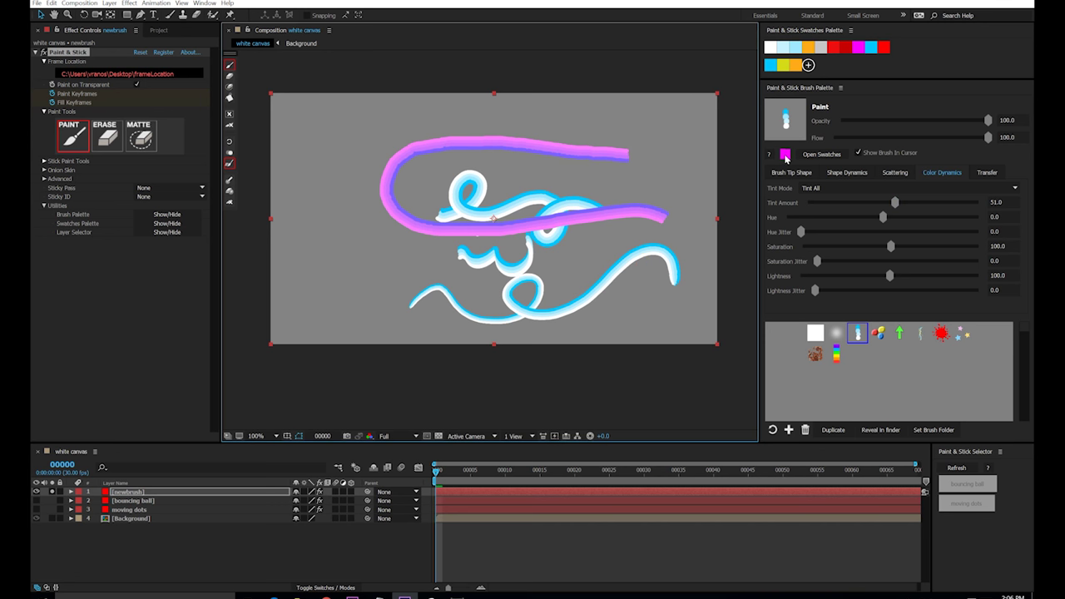
Step: Set the Tint Amount to 100 and paint a solid magenta zigzag stroke across the canvas
{"action": "left_click_drag", "start_coordinate": [894, 202], "coordinate": [958, 208]}
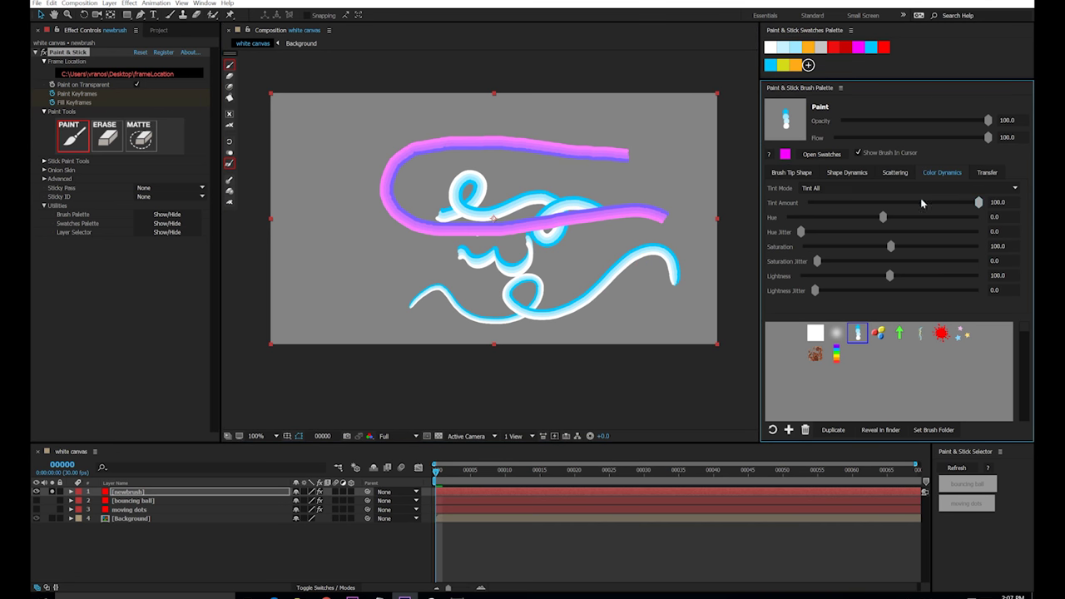
{"action": "mouse_move", "coordinate": [564, 127]}
{"action": "left_mouse_down"}
{"action": "mouse_move", "coordinate": [559, 303]}
{"action": "mouse_move", "coordinate": [489, 140]}
{"action": "mouse_move", "coordinate": [406, 152]}
{"action": "mouse_move", "coordinate": [313, 209]}
{"action": "left_mouse_up"}
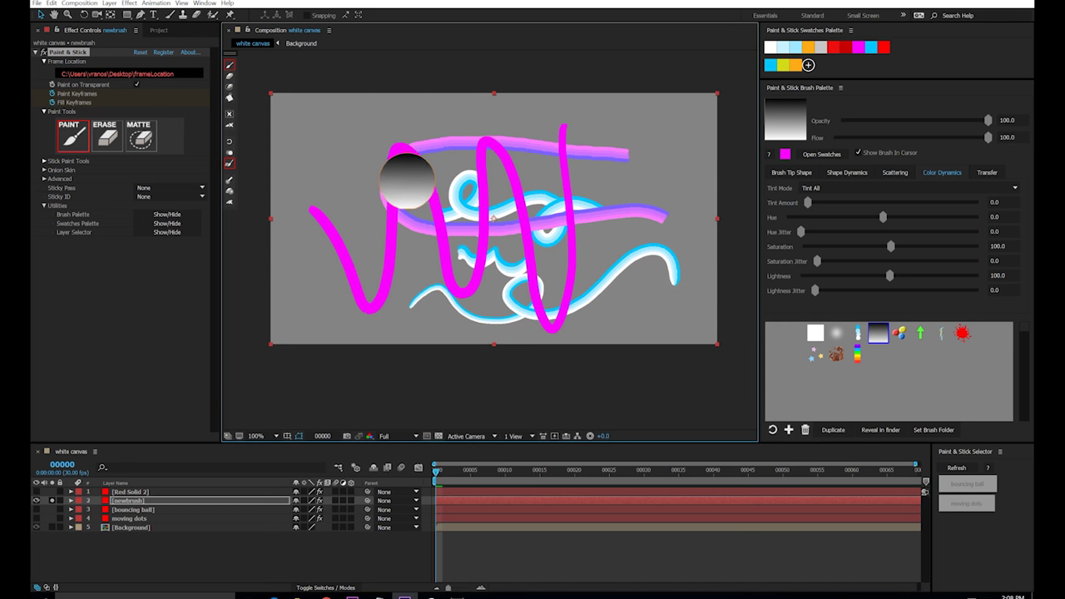
Step: Set the gradient brush to Tint Black with a Tint Amount of 100 and paint a thick wavy stroke across the middle
{"action": "left_click", "coordinate": [823, 189]}
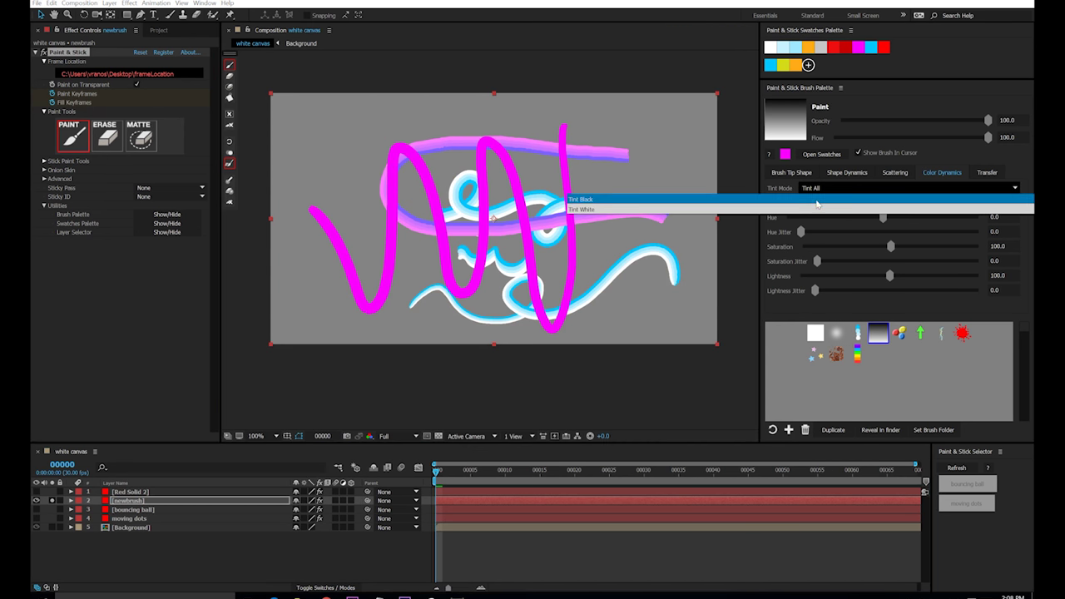
{"action": "left_click", "coordinate": [814, 200]}
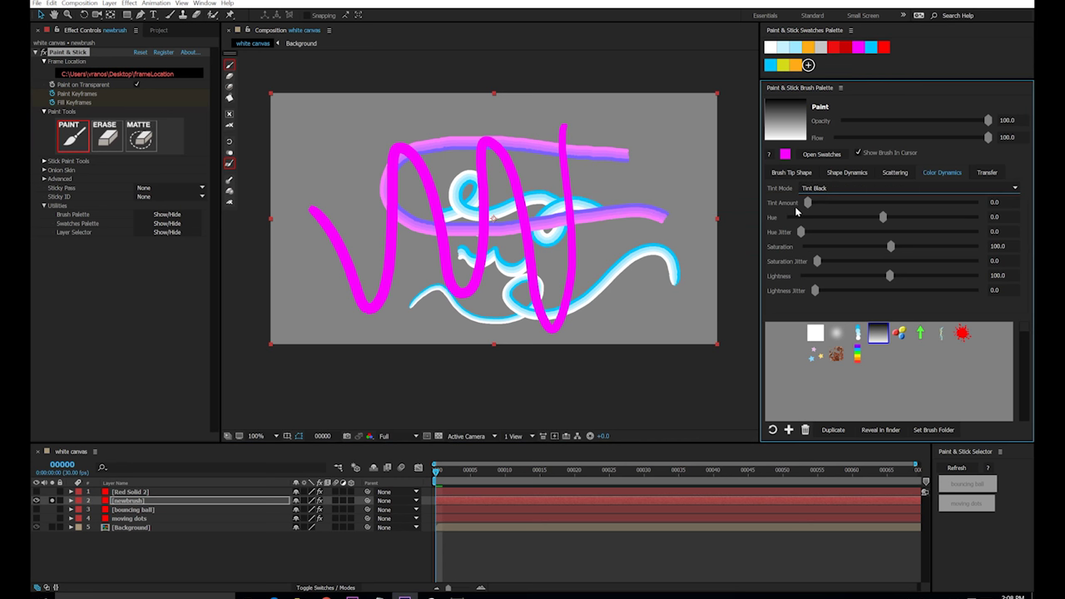
{"action": "left_click_drag", "start_coordinate": [808, 208], "coordinate": [980, 204]}
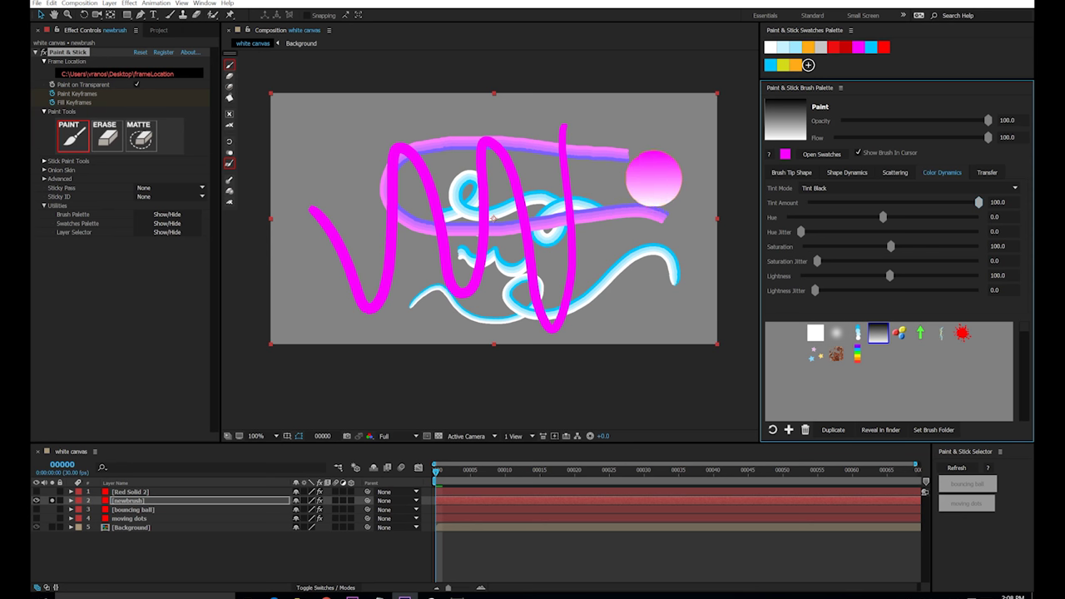
{"action": "left_click_drag", "start_coordinate": [647, 179], "coordinate": [441, 242]}
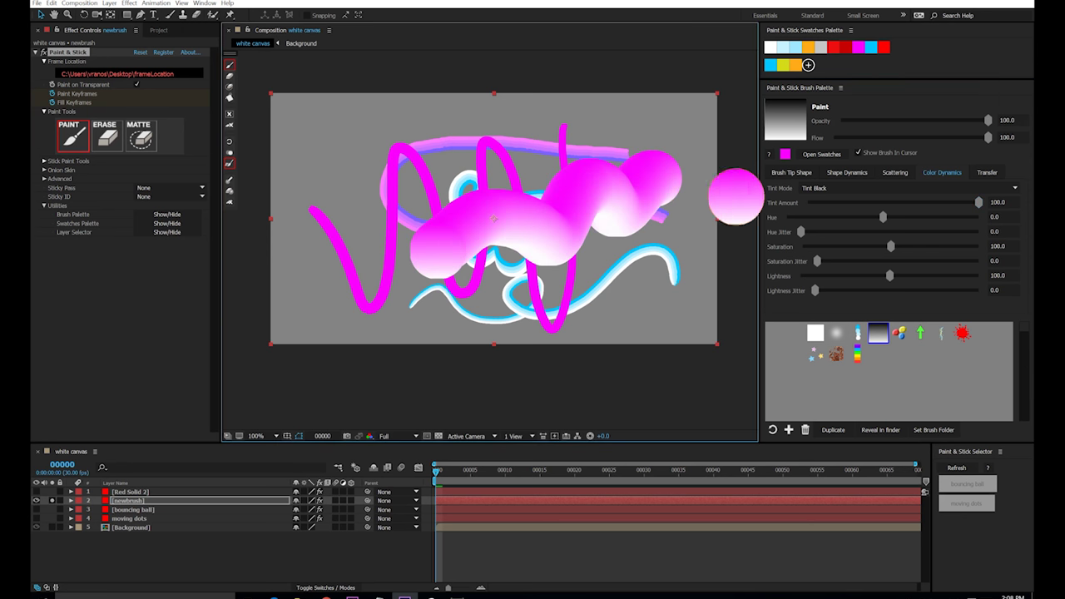
Step: Switch the gradient brush to Tint White, paint a thick stroke along the lower canvas, and restore Tint All
{"action": "left_click", "coordinate": [803, 189]}
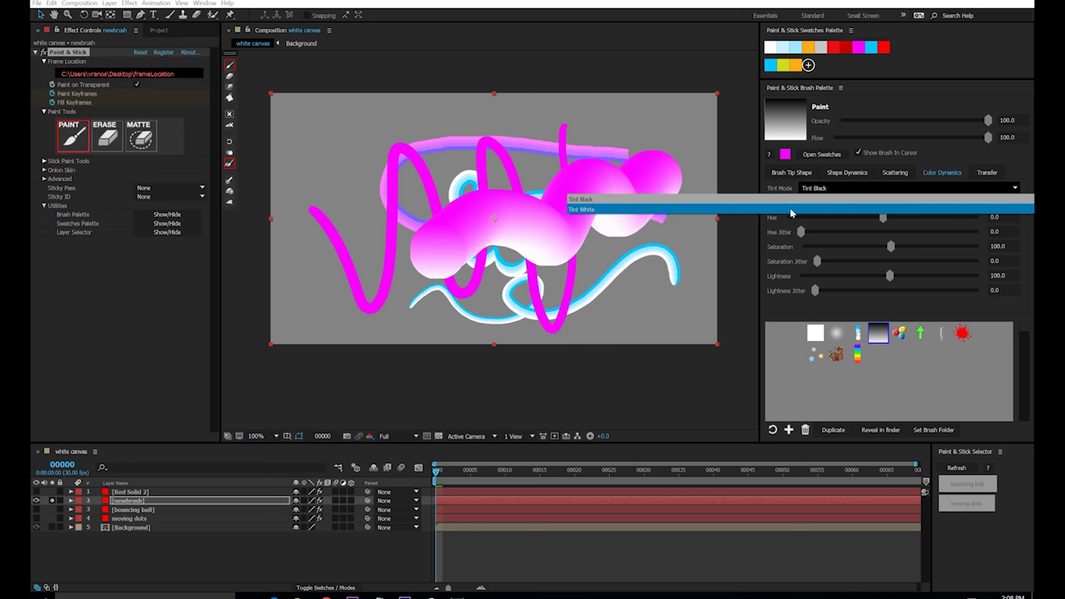
{"action": "left_click", "coordinate": [790, 210]}
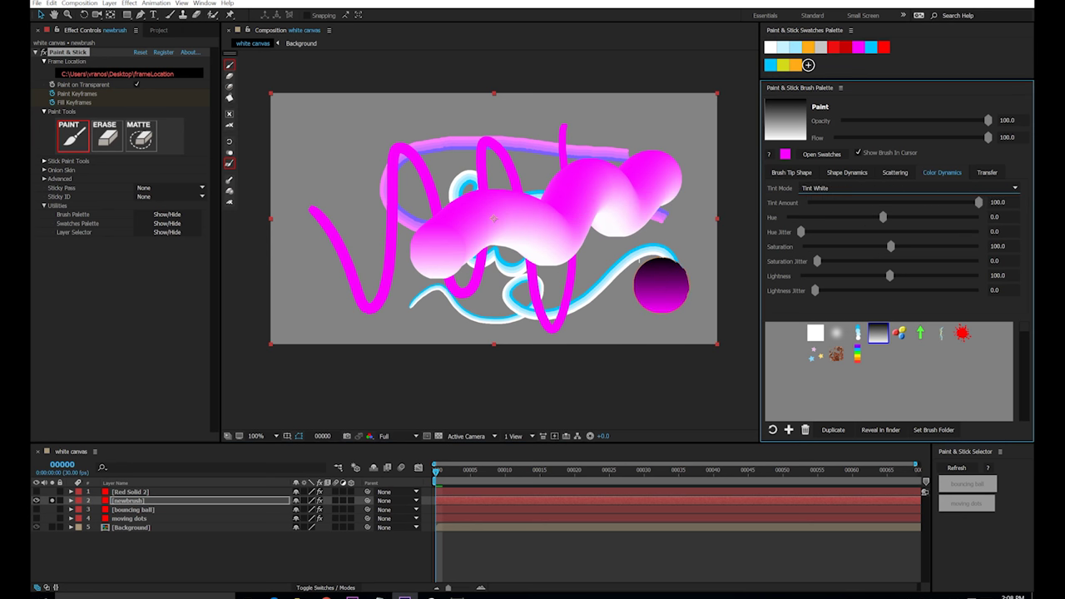
{"action": "mouse_move", "coordinate": [678, 270]}
{"action": "left_mouse_down"}
{"action": "mouse_move", "coordinate": [557, 299]}
{"action": "mouse_move", "coordinate": [493, 337]}
{"action": "left_mouse_up"}
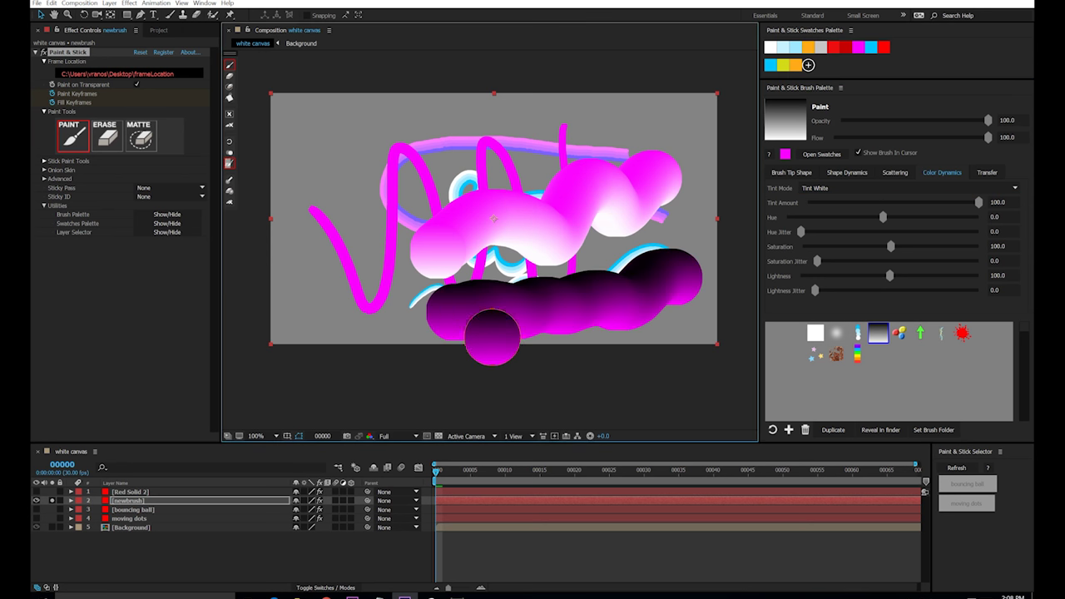
{"action": "left_click", "coordinate": [807, 188]}
{"action": "left_click", "coordinate": [829, 198]}
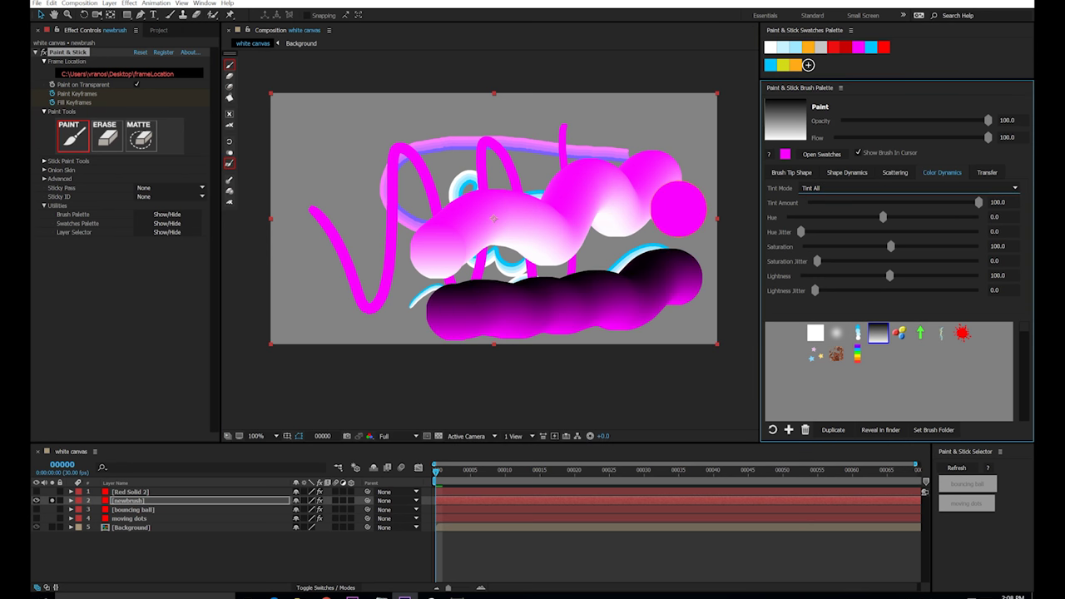
Step: Choose the blue-and-white dots brush, set its Tint Amount to 0, and clear all painted strokes from the frame
{"action": "left_click", "coordinate": [857, 332]}
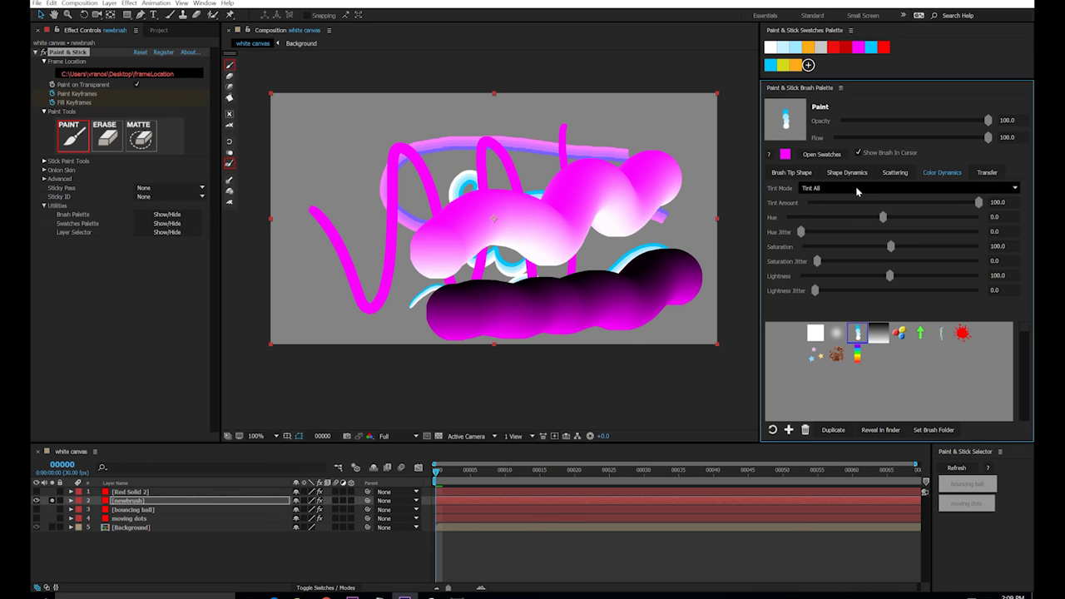
{"action": "left_click_drag", "start_coordinate": [864, 203], "coordinate": [809, 203]}
{"action": "left_click", "coordinate": [230, 114]}
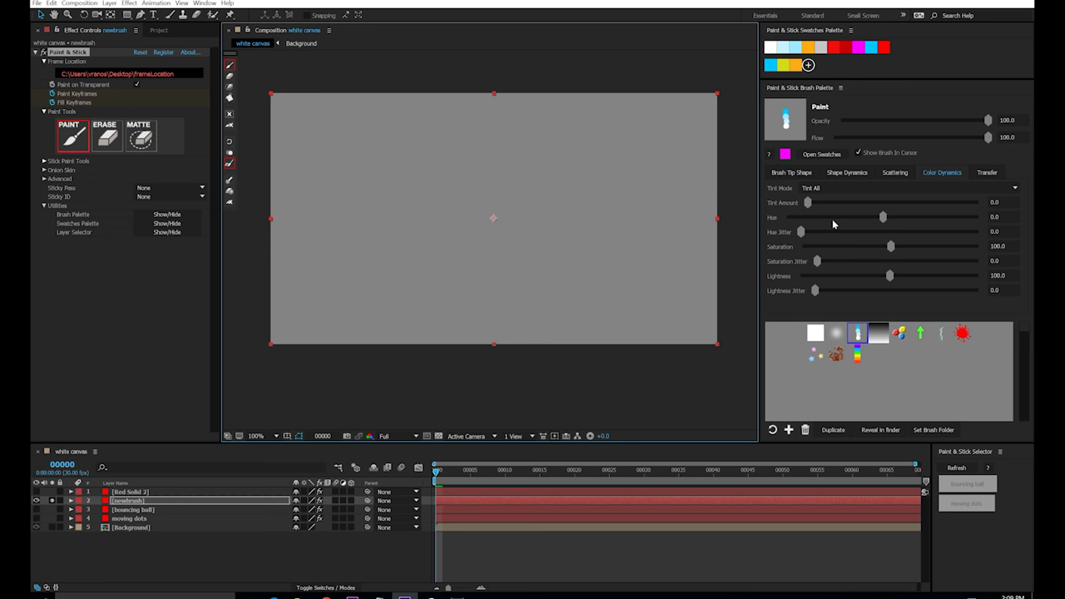
Step: Set the dots brush's Hue to -180 and paint a stroke across the middle of the empty canvas
{"action": "left_click_drag", "start_coordinate": [883, 217], "coordinate": [708, 221]}
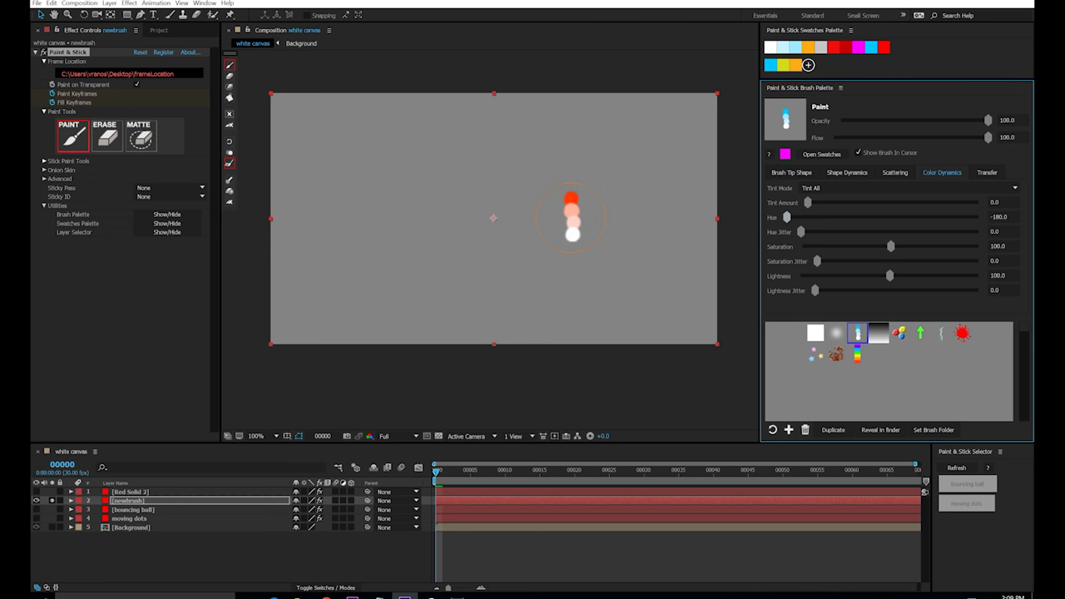
{"action": "mouse_move", "coordinate": [610, 218]}
{"action": "left_mouse_down"}
{"action": "mouse_move", "coordinate": [576, 214]}
{"action": "mouse_move", "coordinate": [507, 261]}
{"action": "mouse_move", "coordinate": [386, 249]}
{"action": "left_mouse_up"}
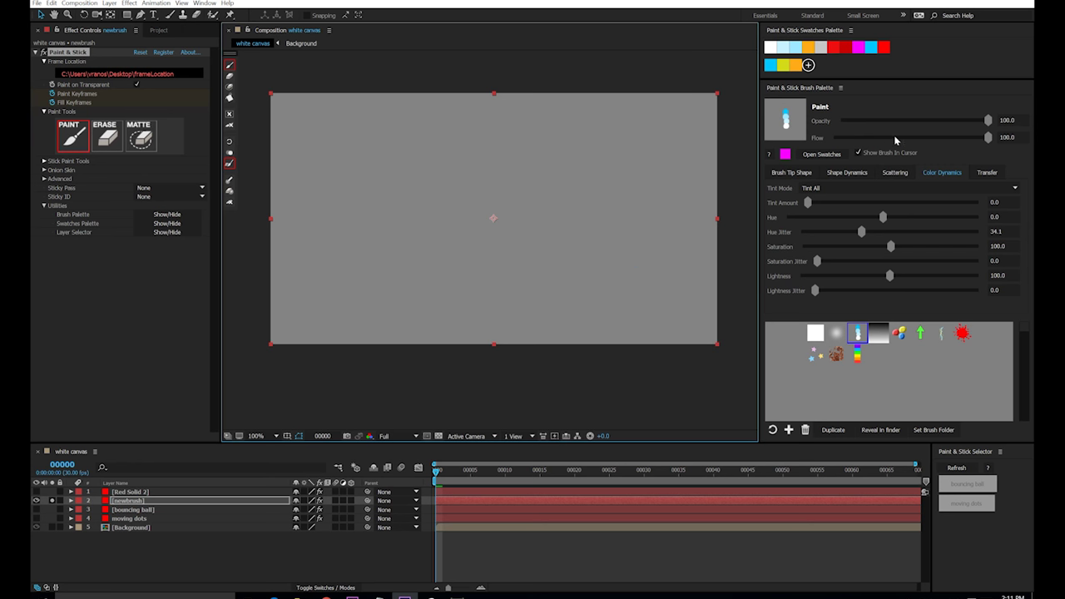
Step: Lower the brush opacity to 37.5 and paint a semi-transparent looping stroke across the canvas
{"action": "left_click", "coordinate": [895, 120]}
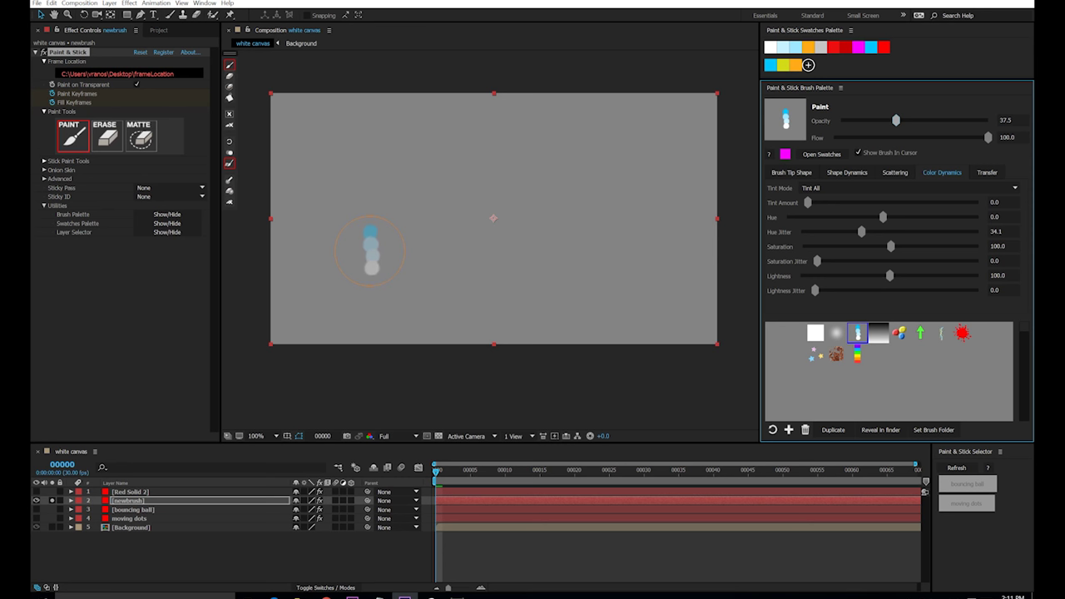
{"action": "mouse_move", "coordinate": [369, 239]}
{"action": "left_mouse_down"}
{"action": "mouse_move", "coordinate": [522, 268]}
{"action": "mouse_move", "coordinate": [575, 231]}
{"action": "mouse_move", "coordinate": [551, 196]}
{"action": "mouse_move", "coordinate": [554, 263]}
{"action": "mouse_move", "coordinate": [677, 315]}
{"action": "left_mouse_up"}
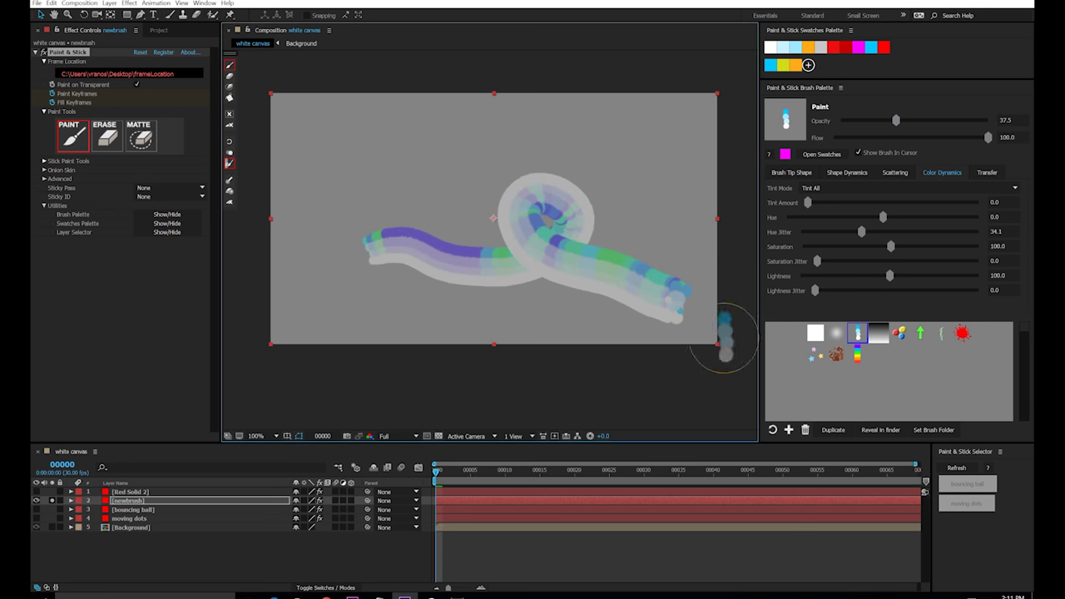
Step: Choose the red, yellow and blue balls brush, solo the Background layer, and paint a wavy stroke across the upper canvas
{"action": "left_click", "coordinate": [900, 333]}
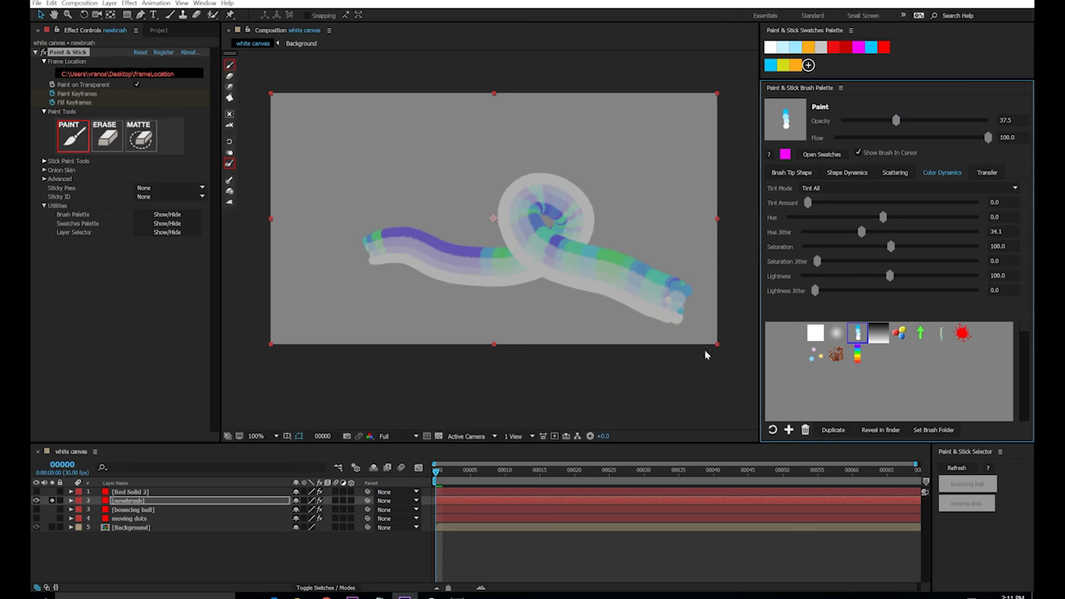
{"action": "left_click", "coordinate": [51, 528]}
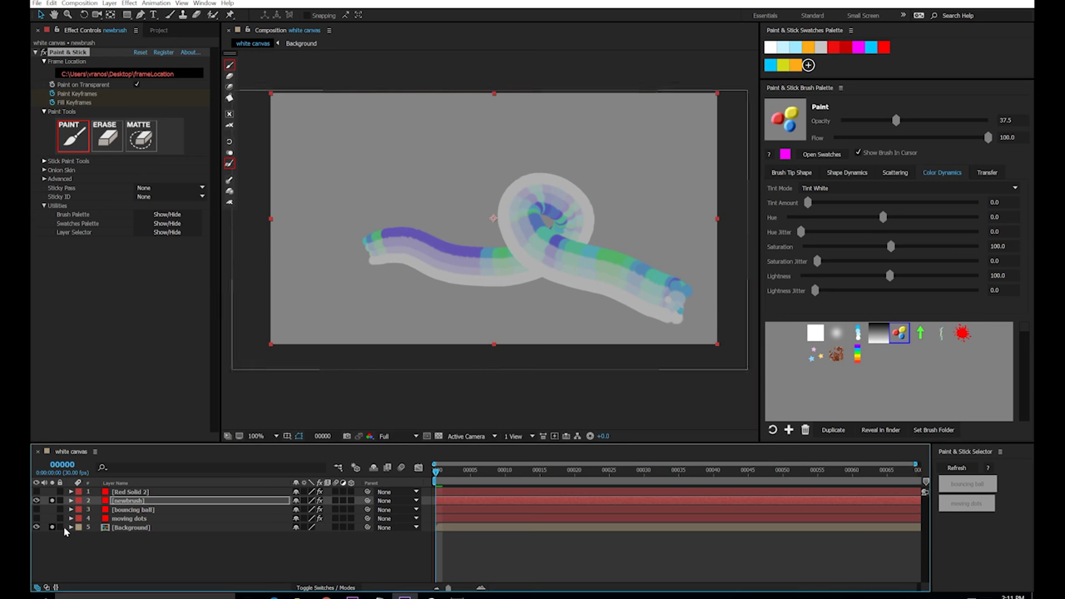
{"action": "mouse_move", "coordinate": [341, 166]}
{"action": "left_mouse_down"}
{"action": "mouse_move", "coordinate": [416, 174]}
{"action": "mouse_move", "coordinate": [499, 142]}
{"action": "mouse_move", "coordinate": [619, 152]}
{"action": "left_mouse_up"}
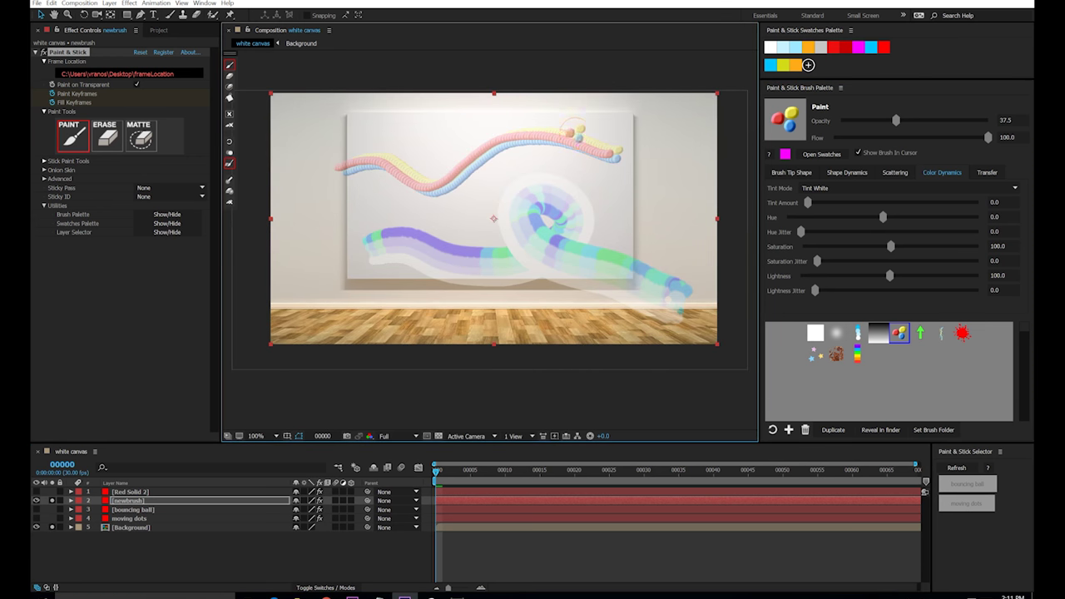
Step: Restore the brush opacity to 100 and paint short opaque strokes with the colored balls brush and the blue-and-white dots brush
{"action": "left_click", "coordinate": [978, 117]}
{"action": "left_click_drag", "start_coordinate": [978, 117], "coordinate": [994, 118]}
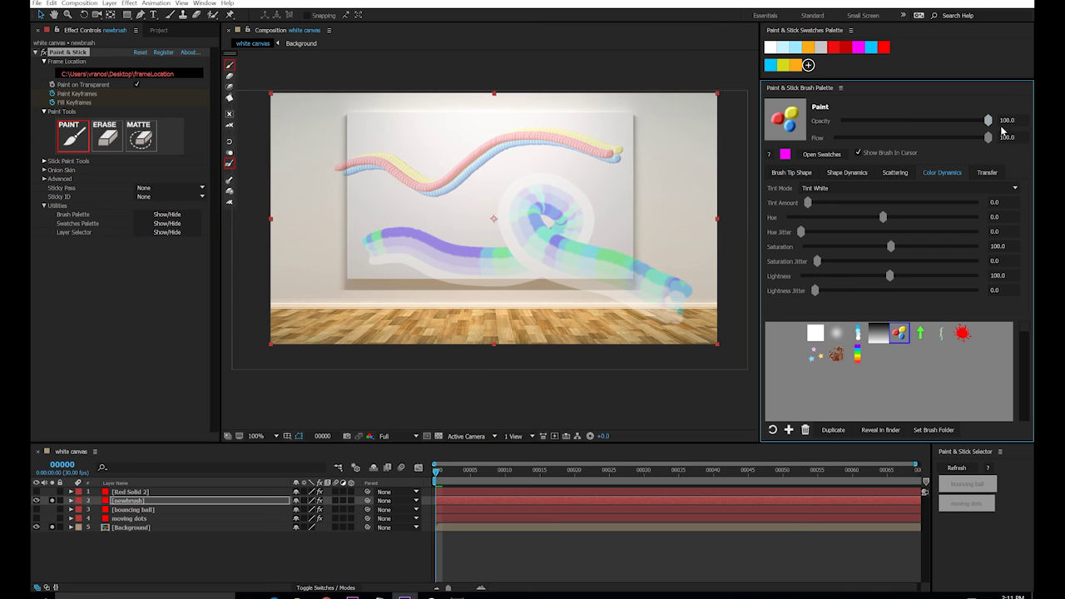
{"action": "left_click_drag", "start_coordinate": [665, 128], "coordinate": [657, 193]}
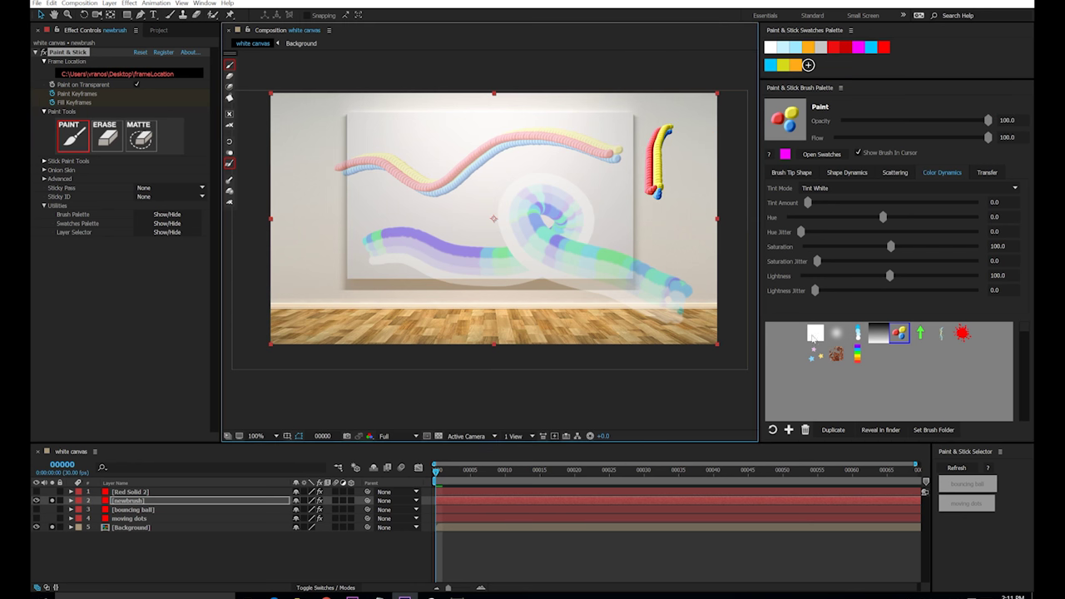
{"action": "left_click", "coordinate": [857, 333]}
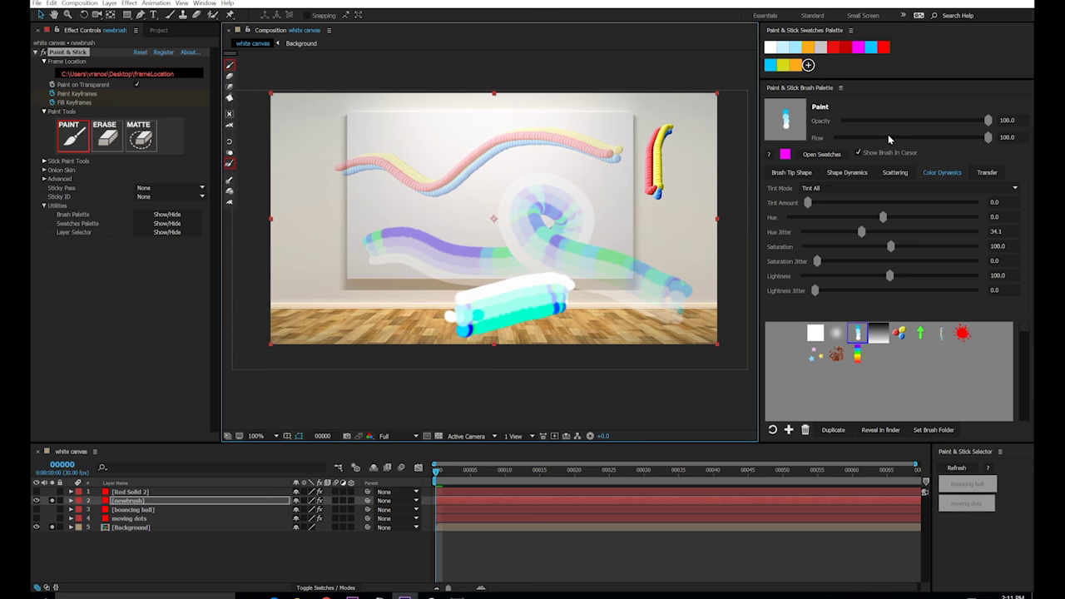
Step: Browse the brushes' tip shape settings, choose the brown textured brush, and paint a small ring on the upper part of the white canvas
{"action": "left_click", "coordinate": [798, 175]}
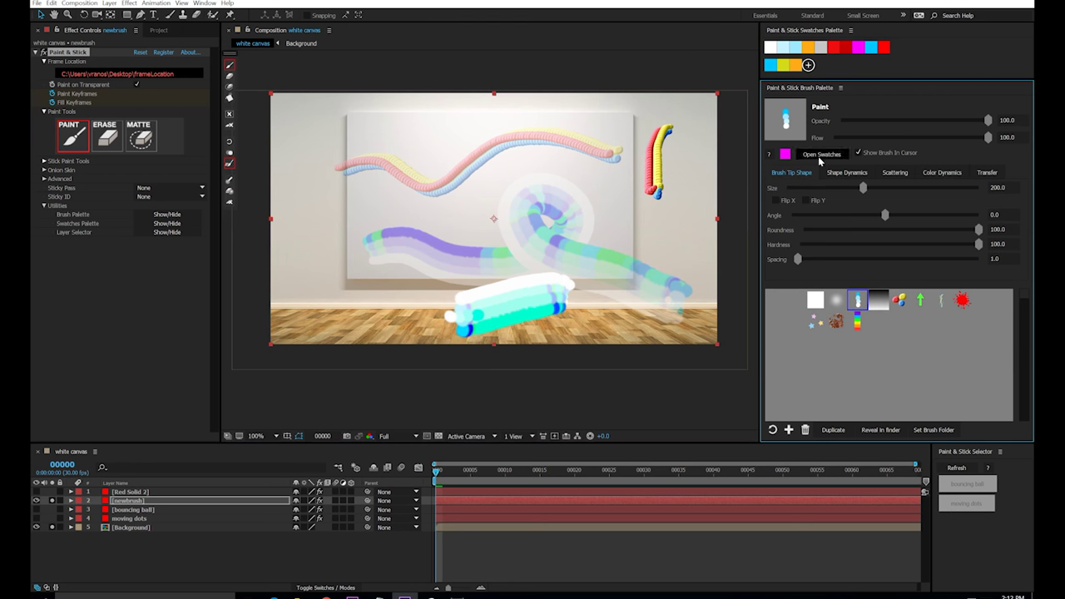
{"action": "left_click", "coordinate": [897, 301]}
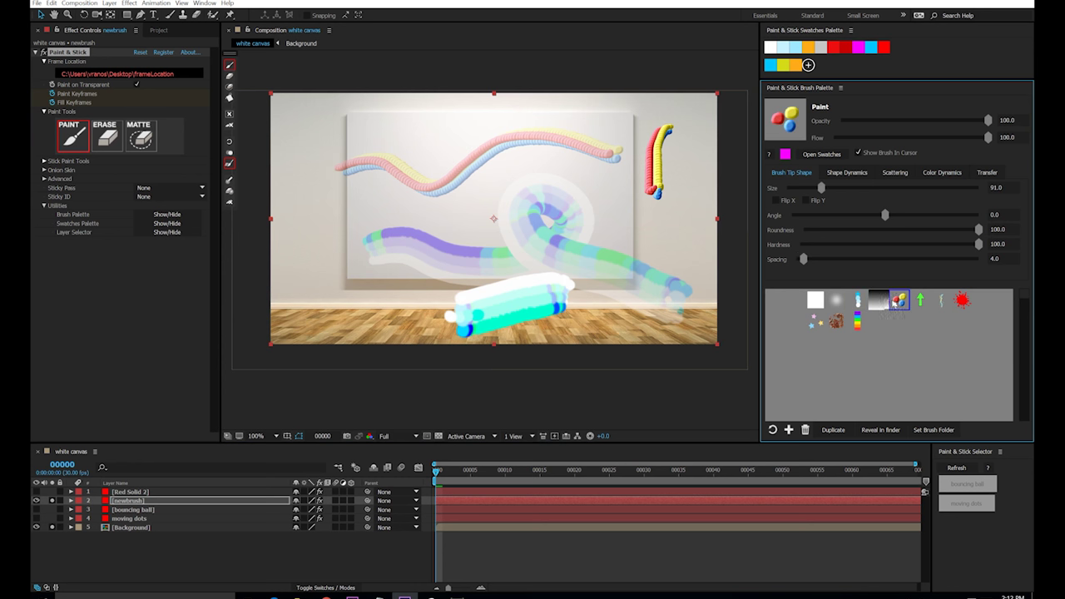
{"action": "left_click", "coordinate": [938, 301]}
{"action": "left_click", "coordinate": [855, 319]}
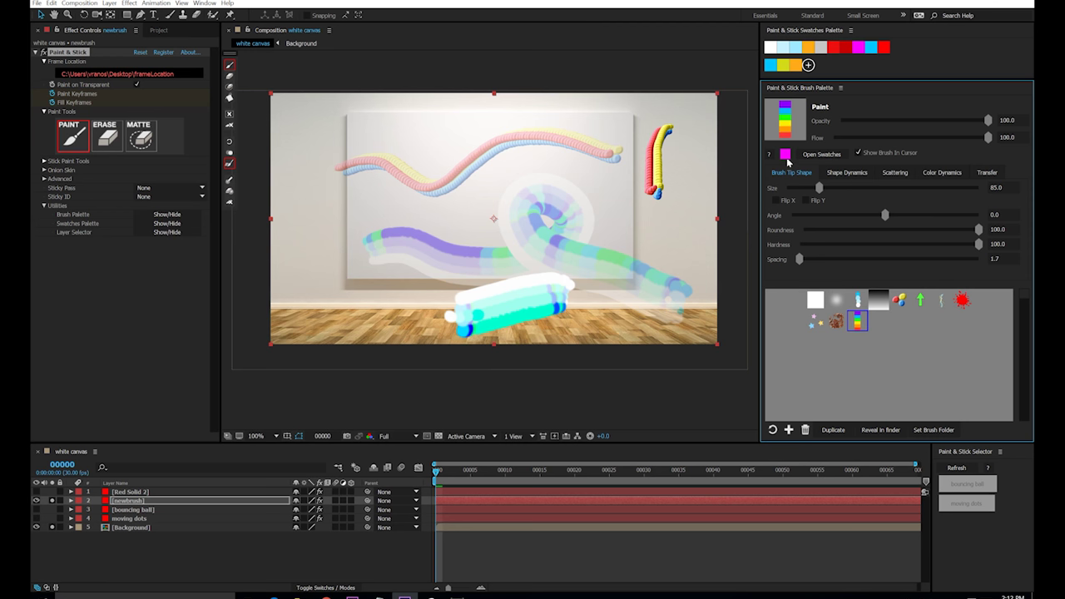
{"action": "left_click", "coordinate": [836, 321]}
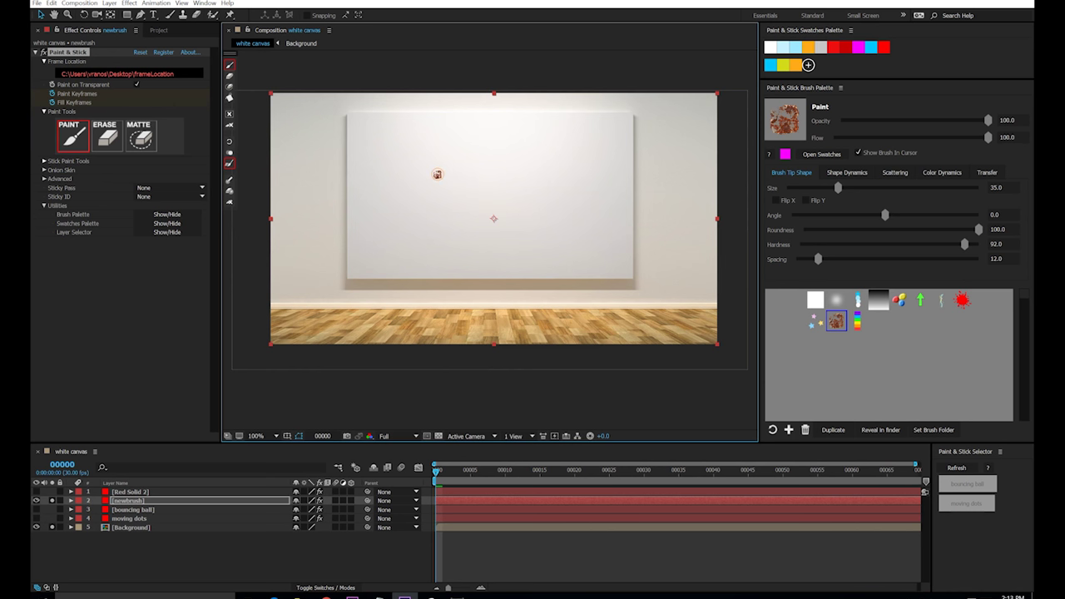
{"action": "mouse_move", "coordinate": [434, 164]}
{"action": "left_mouse_down"}
{"action": "mouse_move", "coordinate": [435, 203]}
{"action": "mouse_move", "coordinate": [440, 164]}
{"action": "left_mouse_up"}
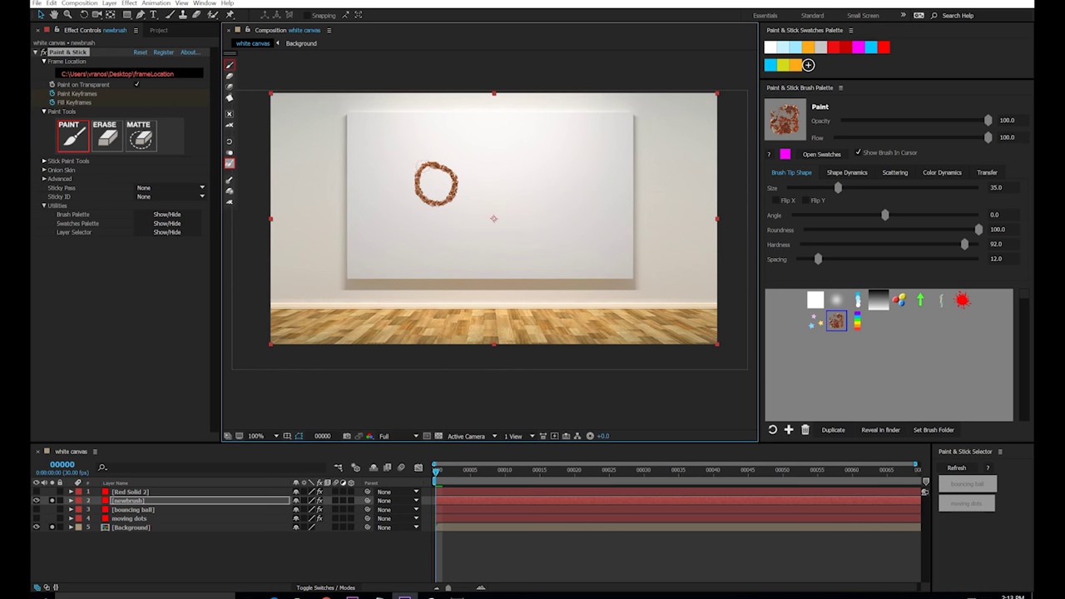
Step: Enlarge the brush to 74 and clone the brown ring and its surroundings from the upper right toward the lower-right corner of the canvas
{"action": "mouse_move", "coordinate": [415, 206]}
{"action": "left_mouse_down"}
{"action": "mouse_move", "coordinate": [412, 220]}
{"action": "mouse_move", "coordinate": [420, 188]}
{"action": "mouse_move", "coordinate": [467, 201]}
{"action": "left_mouse_up"}
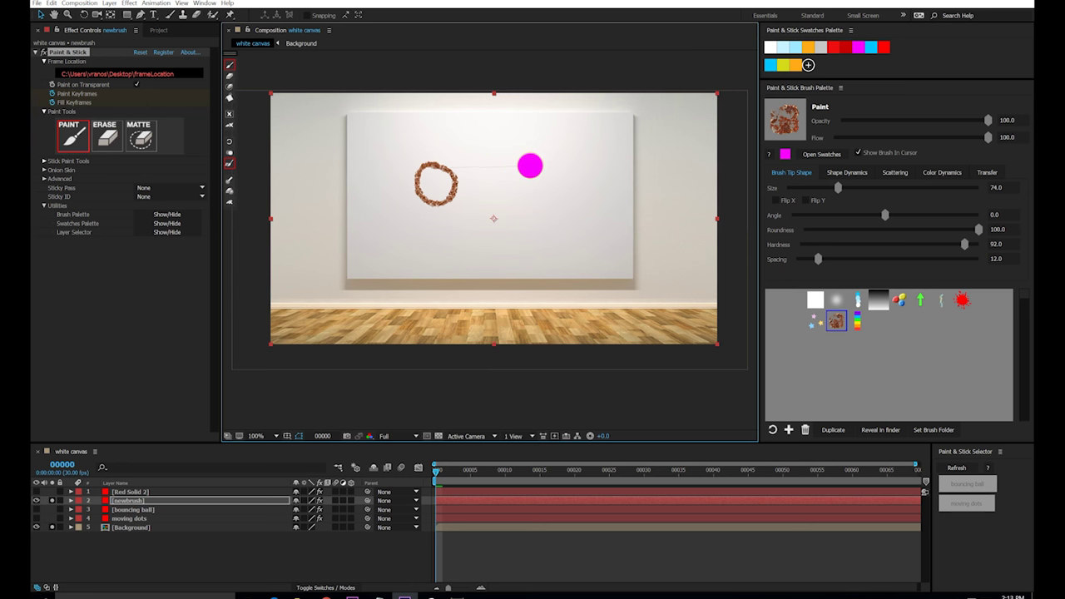
{"action": "mouse_move", "coordinate": [530, 165]}
{"action": "left_mouse_down"}
{"action": "mouse_move", "coordinate": [545, 161]}
{"action": "mouse_move", "coordinate": [556, 184]}
{"action": "mouse_move", "coordinate": [517, 187]}
{"action": "mouse_move", "coordinate": [518, 210]}
{"action": "mouse_move", "coordinate": [582, 208]}
{"action": "mouse_move", "coordinate": [612, 246]}
{"action": "mouse_move", "coordinate": [653, 262]}
{"action": "left_mouse_up"}
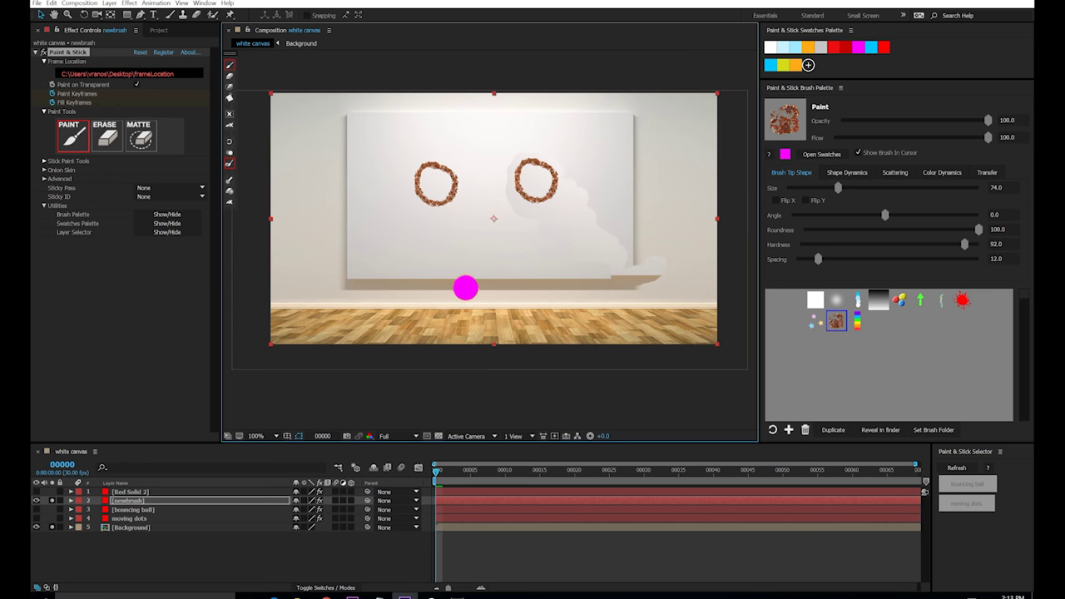
Step: Unsolo the Background layer and clone only the brown ring onto the lower part of the canvas
{"action": "left_click", "coordinate": [51, 527]}
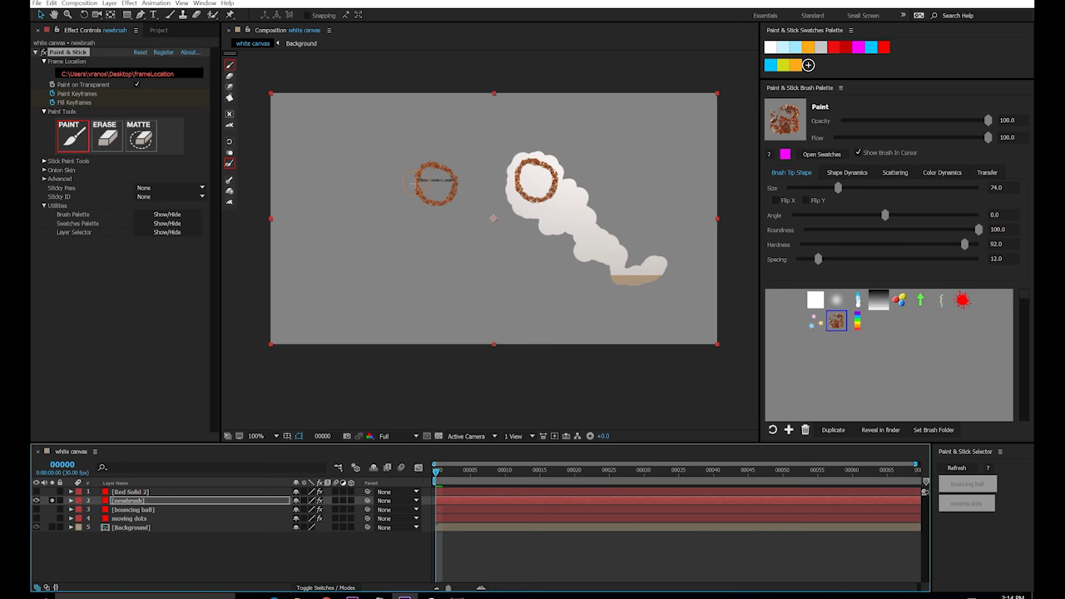
{"action": "mouse_move", "coordinate": [456, 300]}
{"action": "left_mouse_down"}
{"action": "mouse_move", "coordinate": [439, 283]}
{"action": "mouse_move", "coordinate": [448, 267]}
{"action": "mouse_move", "coordinate": [456, 301]}
{"action": "left_mouse_up"}
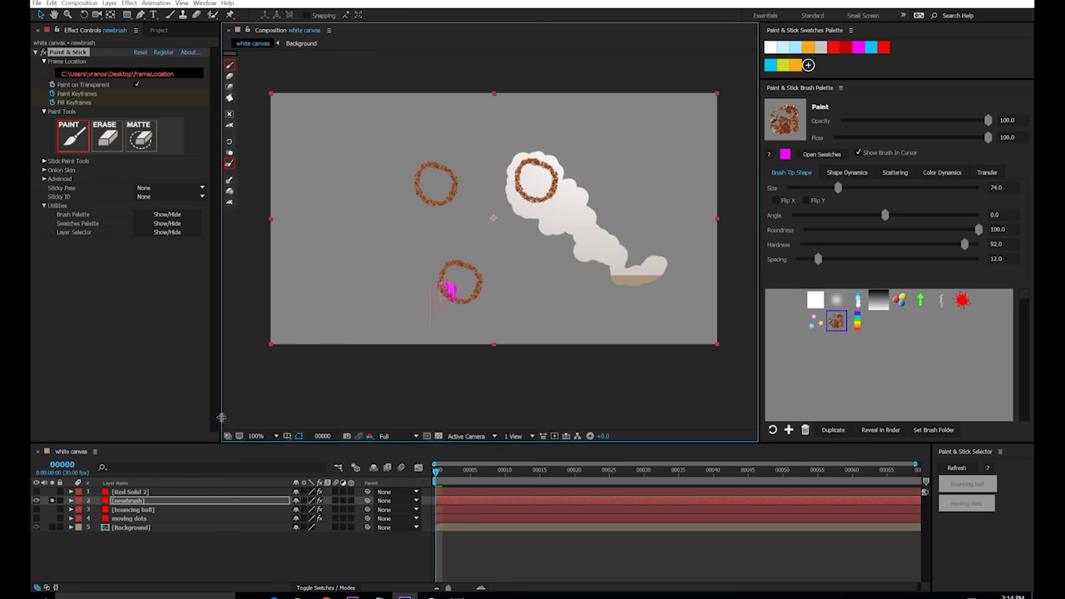
Step: Solo the layer with the red word "text" and clone the word onto the newbrush paint layer
{"action": "left_click", "coordinate": [172, 559]}
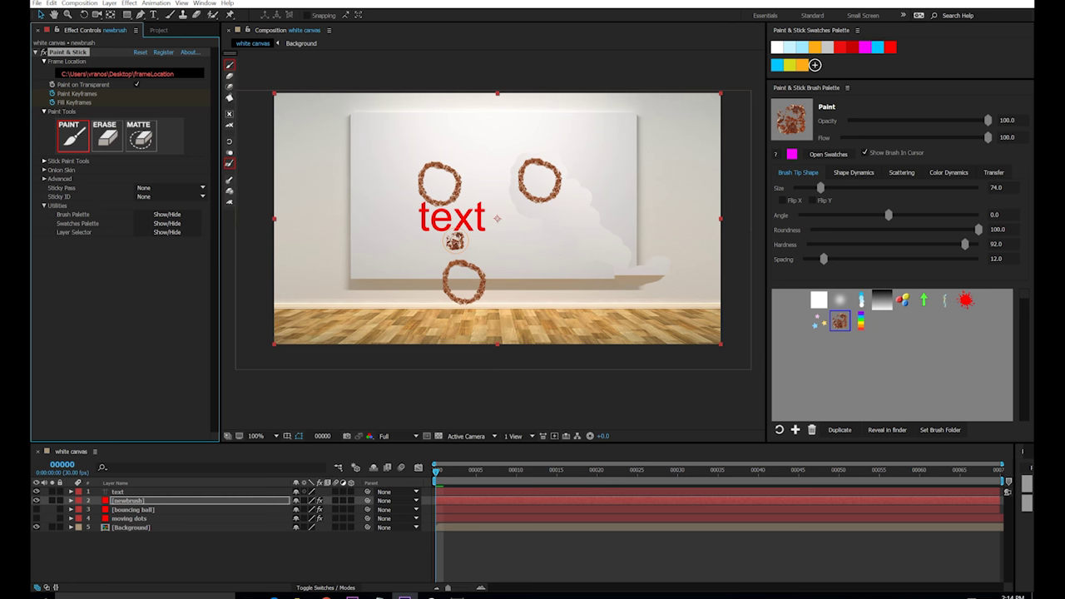
{"action": "left_click", "coordinate": [51, 492]}
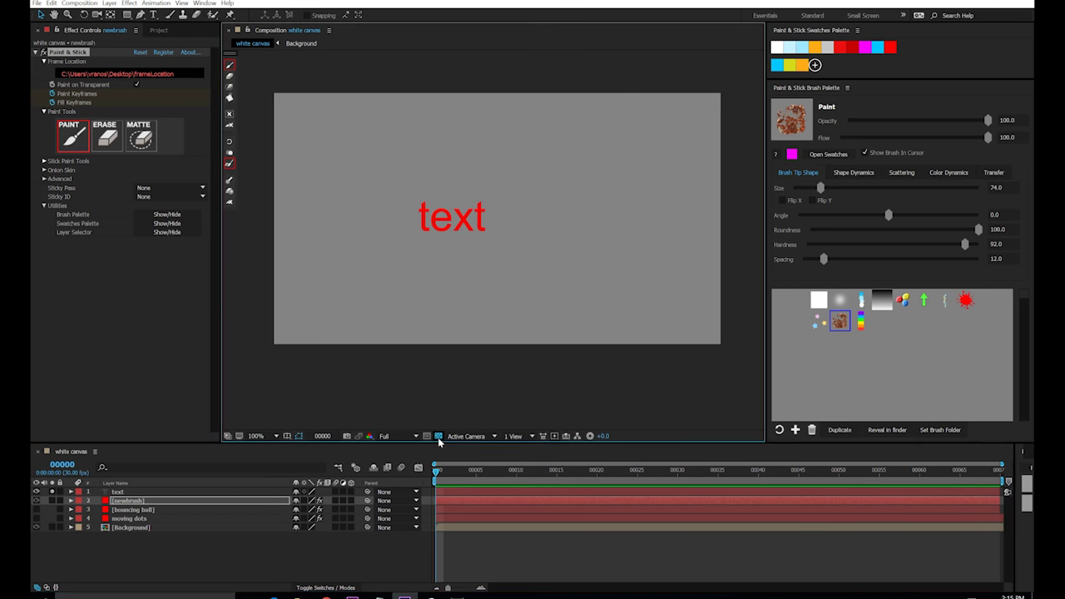
{"action": "key", "text": "c"}
Step: Delete the text layer and solo the newbrush layer with its Paint & Stick effect selected
{"action": "left_click", "coordinate": [136, 493]}
{"action": "key", "text": "Delete"}
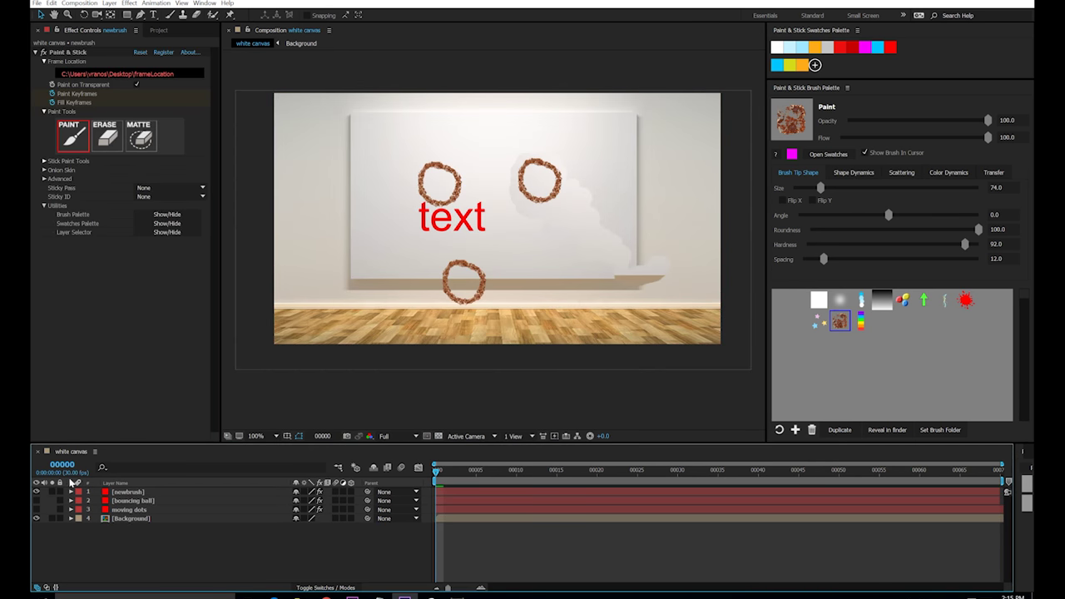
{"action": "left_click", "coordinate": [52, 492]}
{"action": "left_click", "coordinate": [109, 491]}
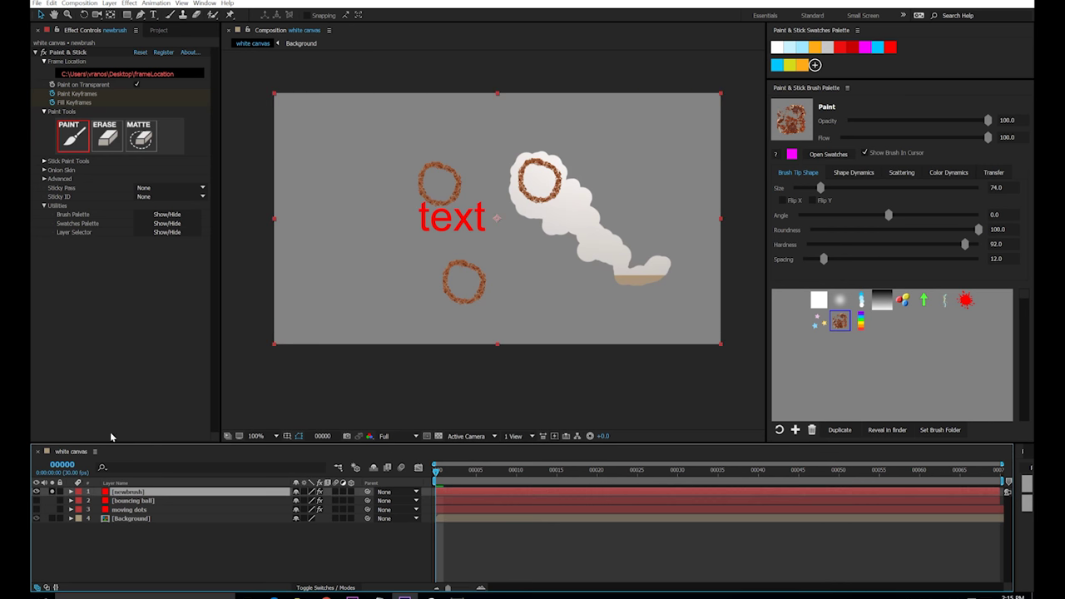
{"action": "left_click", "coordinate": [72, 53]}
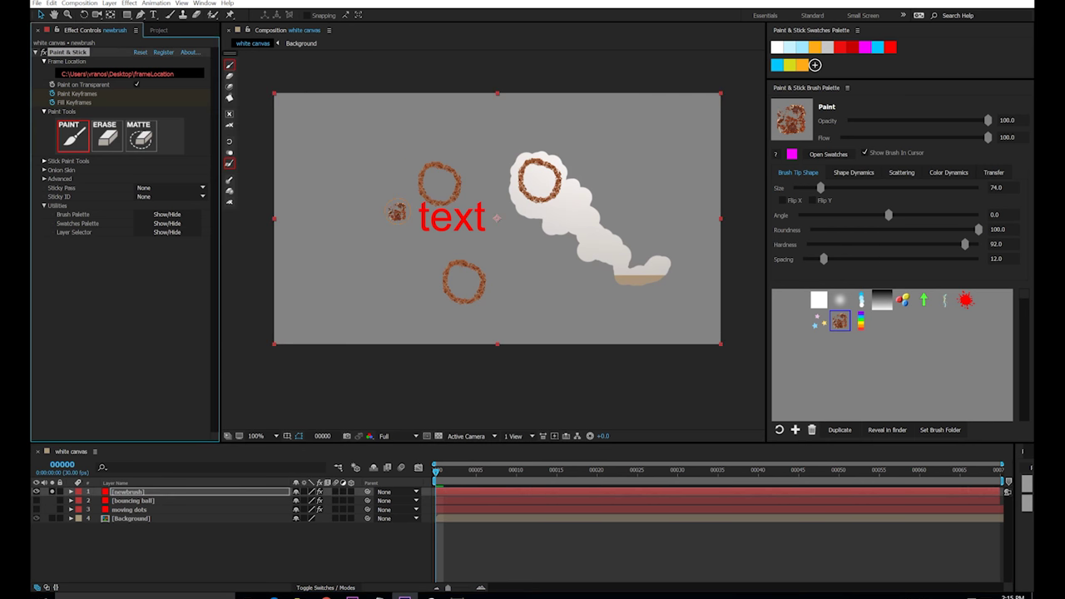